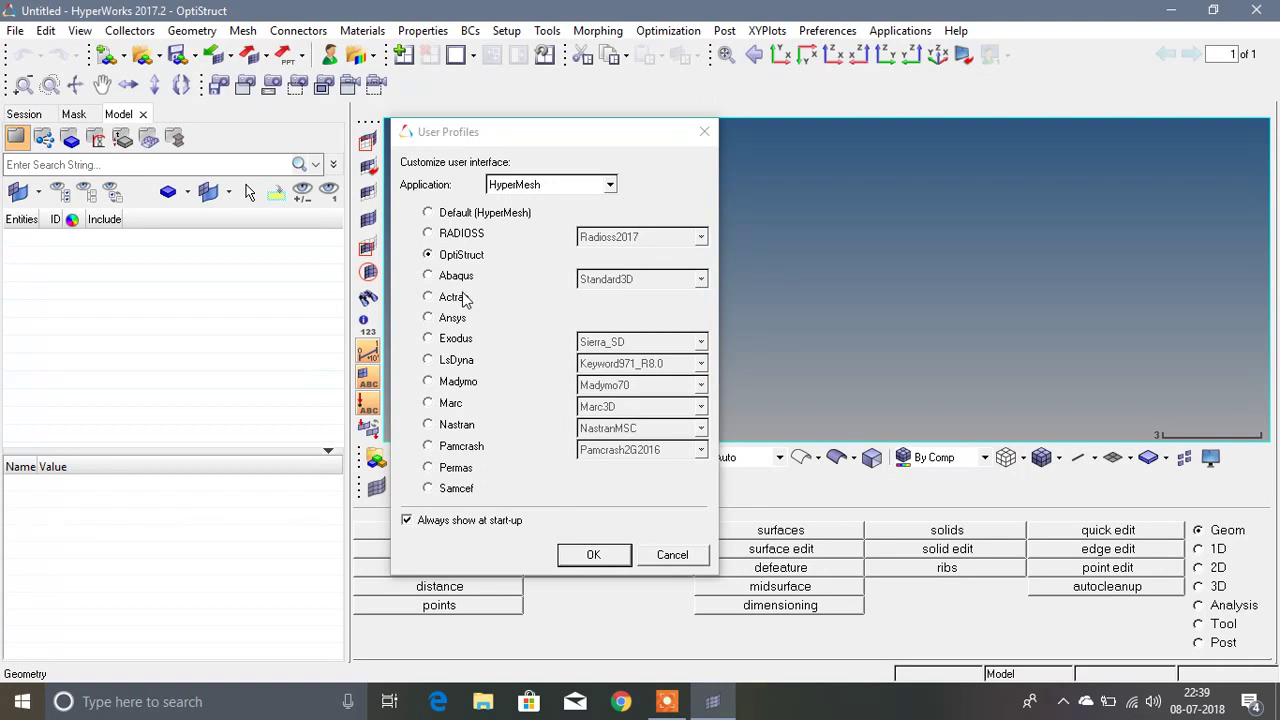
Load the OptiStruct user profile and create a node at the origin (0, 0, 0).
{"action": "left_click", "coordinate": [610, 554]}
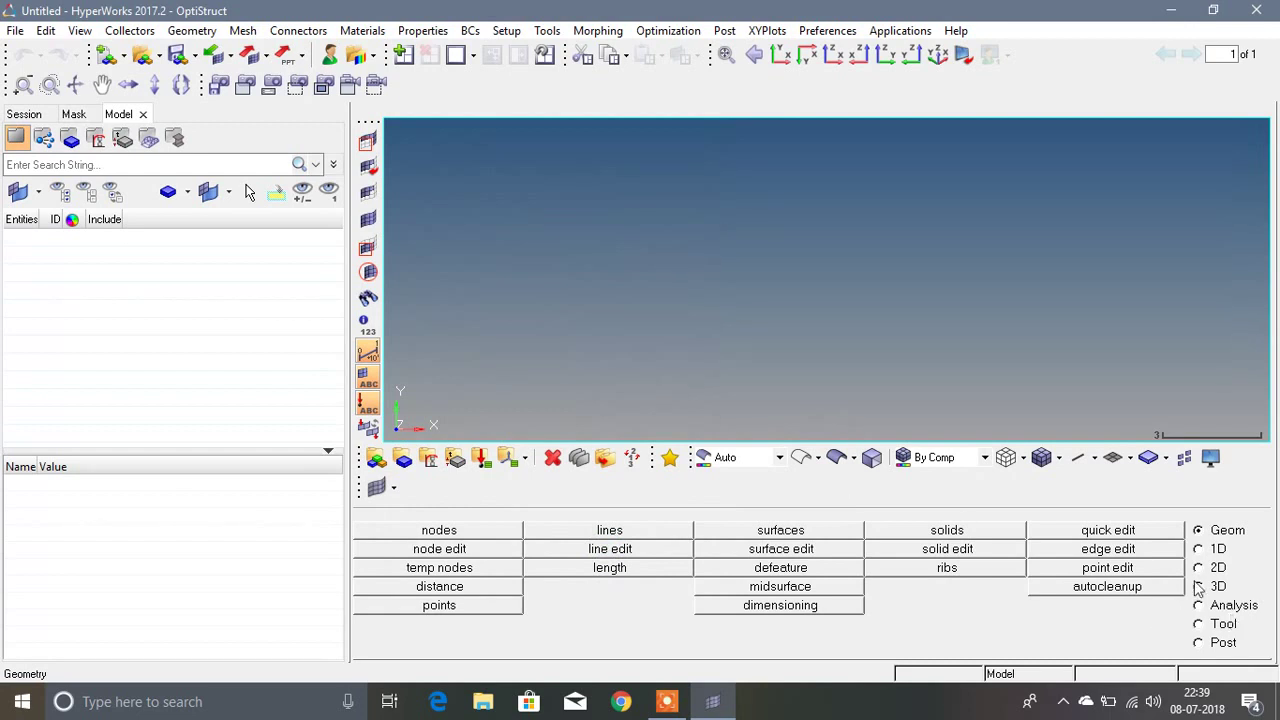
{"action": "left_click", "coordinate": [395, 530]}
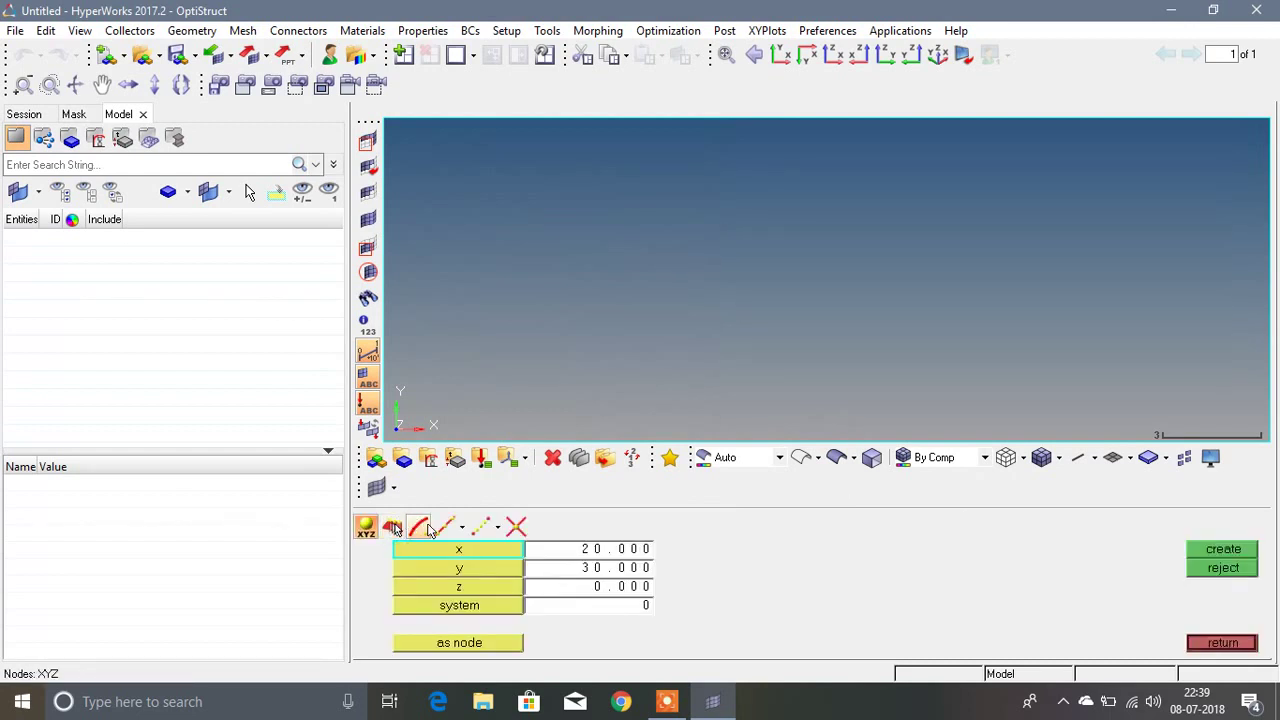
{"action": "left_click", "coordinate": [567, 552]}
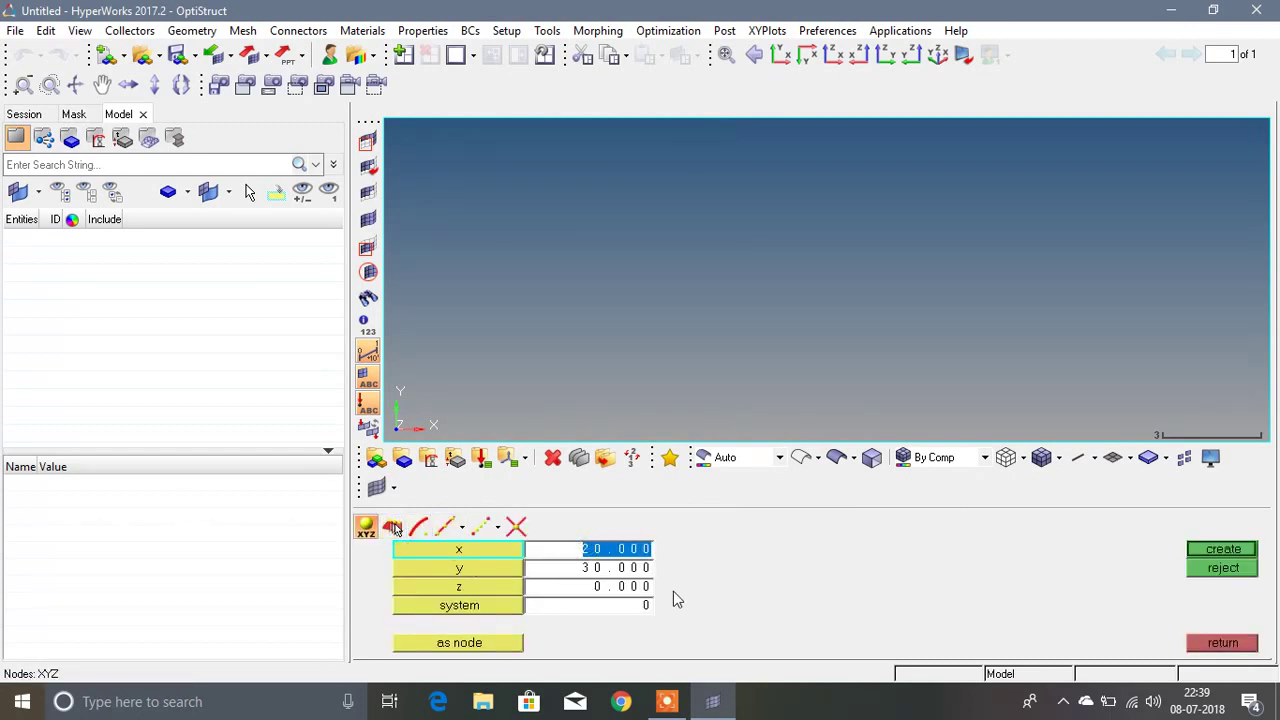
{"action": "type", "text": "0"}
{"action": "key", "text": "Tab"}
{"action": "type", "text": "0"}
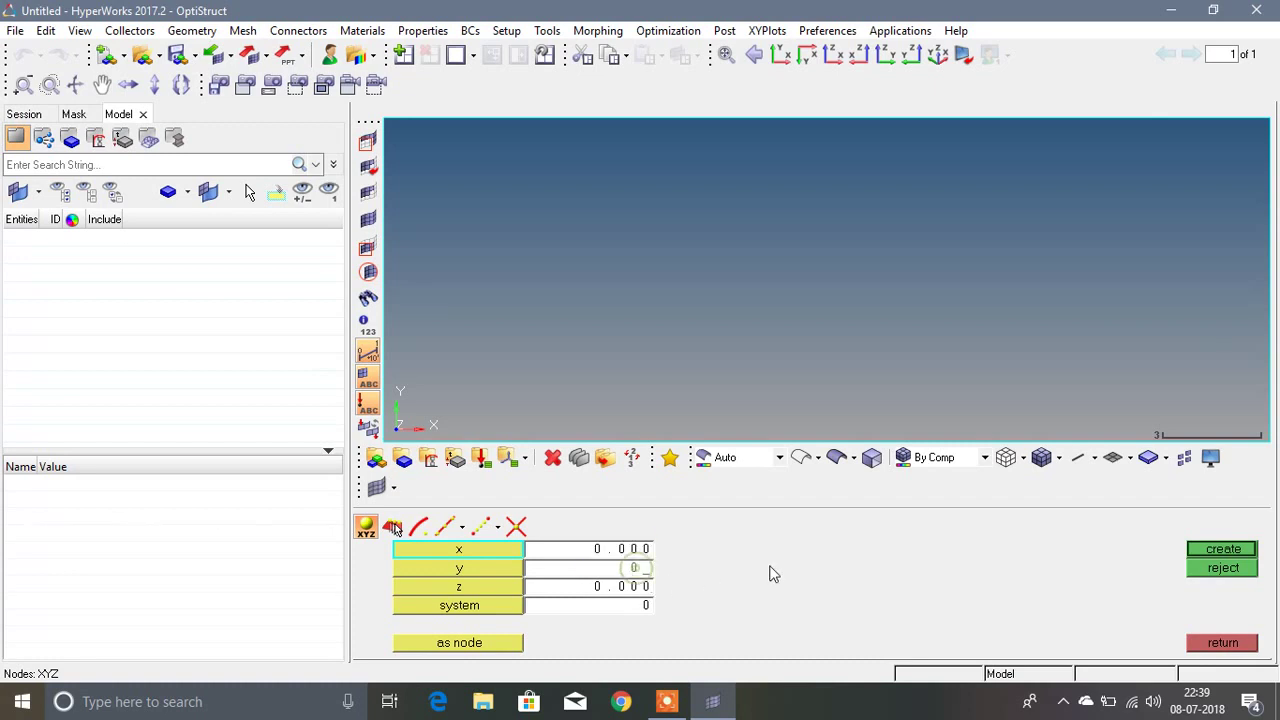
{"action": "left_click", "coordinate": [1204, 555]}
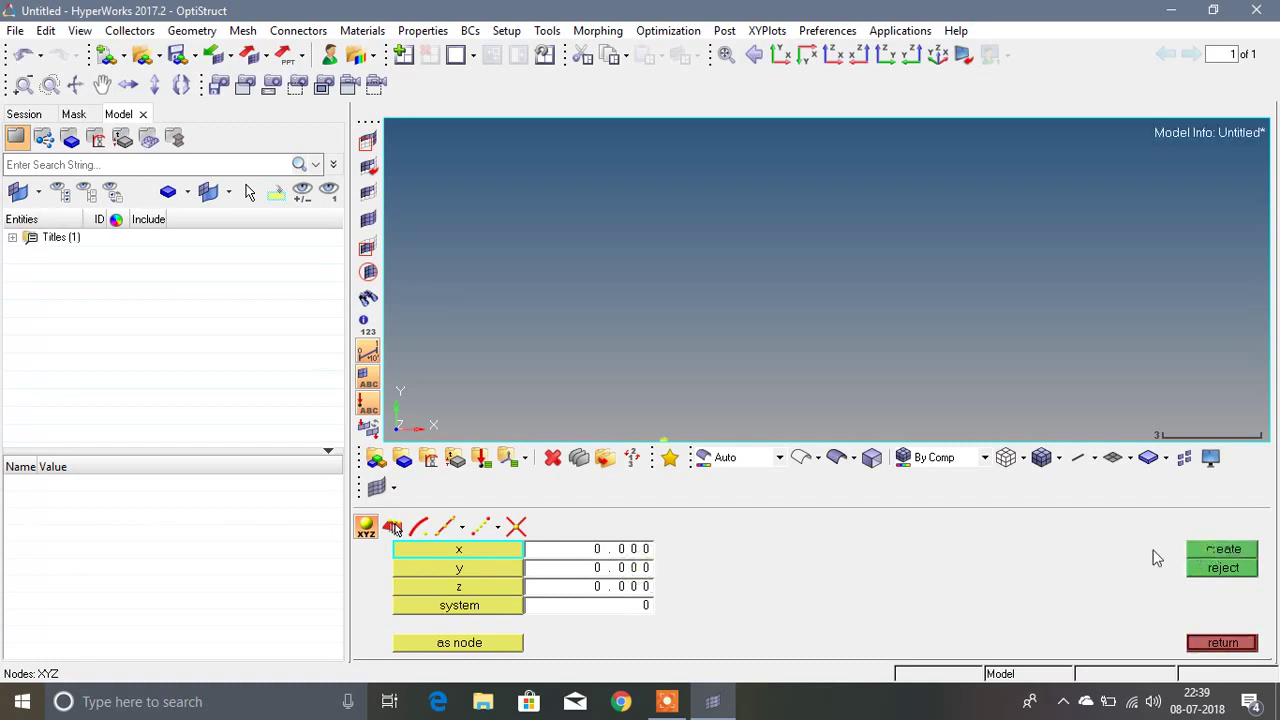
Create two more corner nodes at (0, 200, 0) and (200, 200, 0).
{"action": "left_click", "coordinate": [610, 567]}
{"action": "type", "text": "1"}
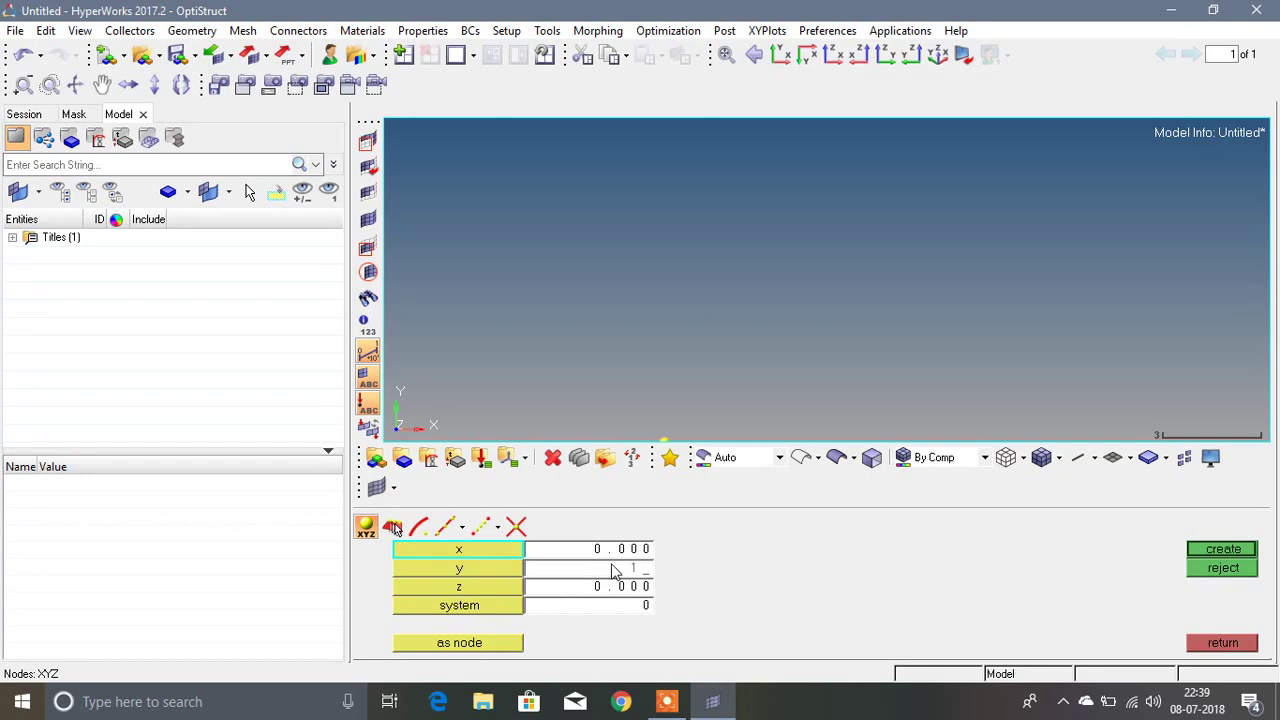
{"action": "type", "text": "00"}
{"action": "left_click", "coordinate": [1234, 560]}
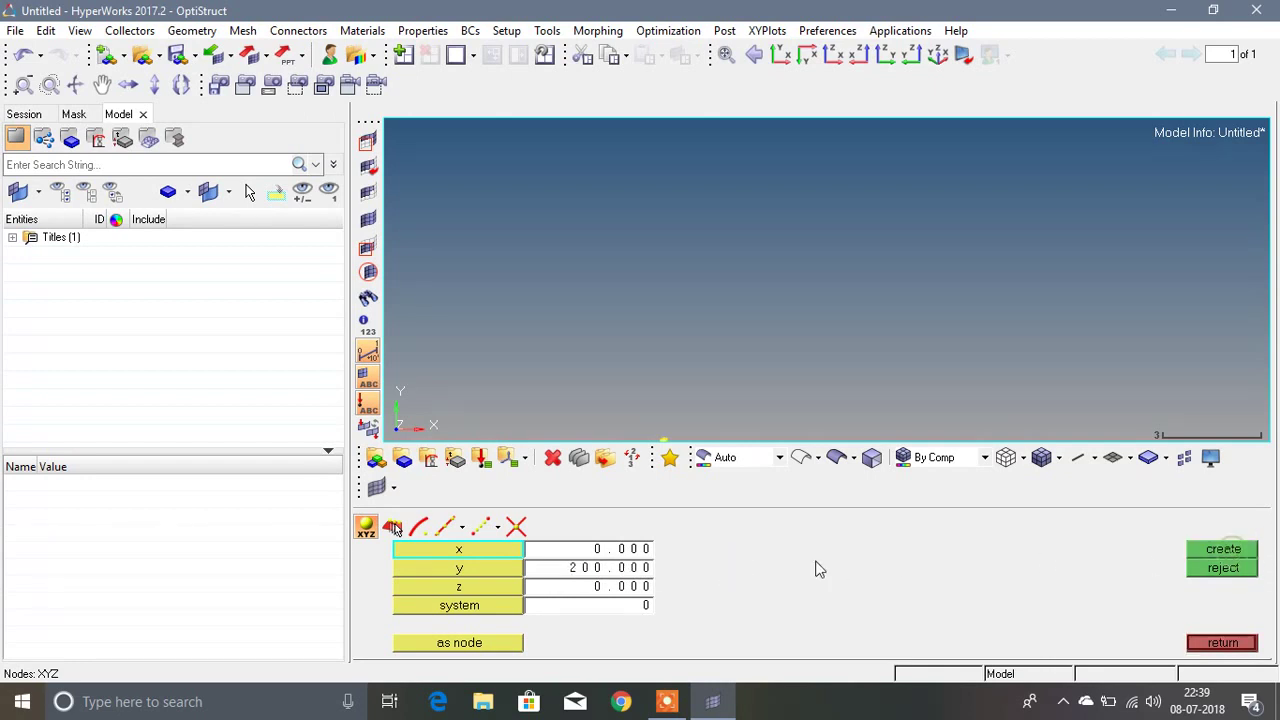
{"action": "left_click", "coordinate": [648, 552]}
{"action": "type", "text": "20"}
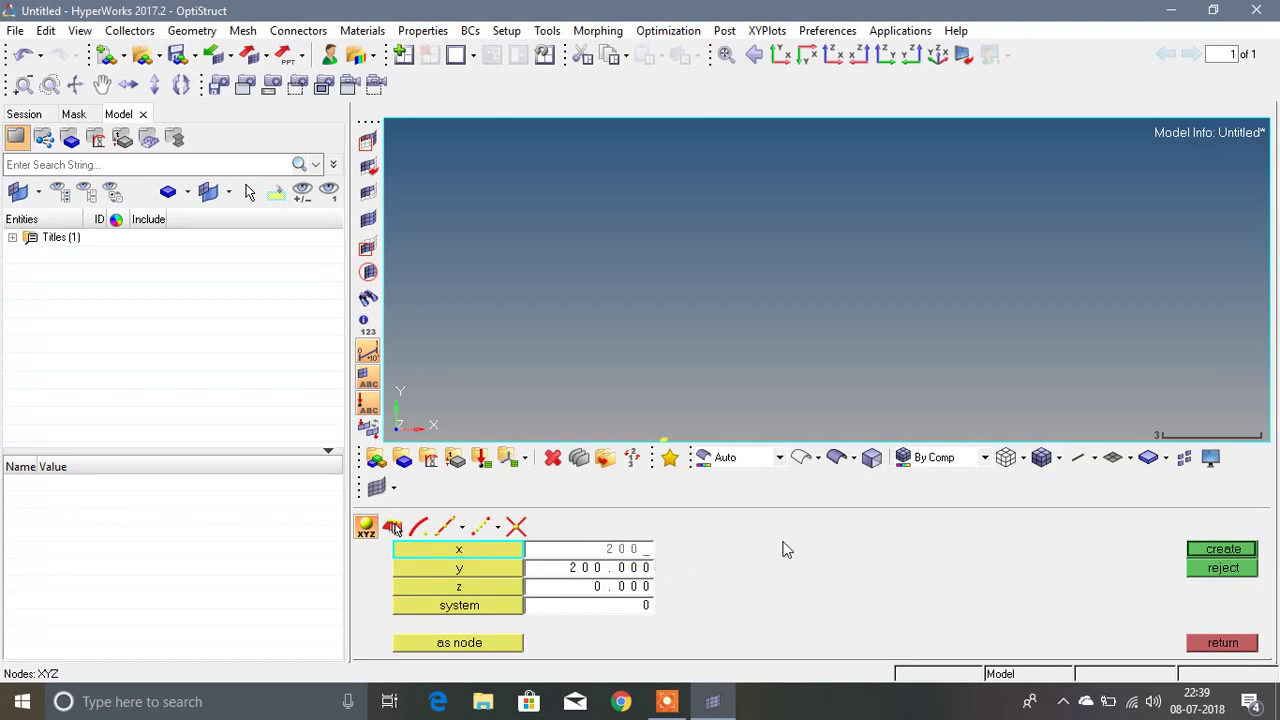
{"action": "left_click", "coordinate": [1210, 551]}
Create the fourth corner node at x 200, y 0, z 0.
{"action": "left_click", "coordinate": [616, 568]}
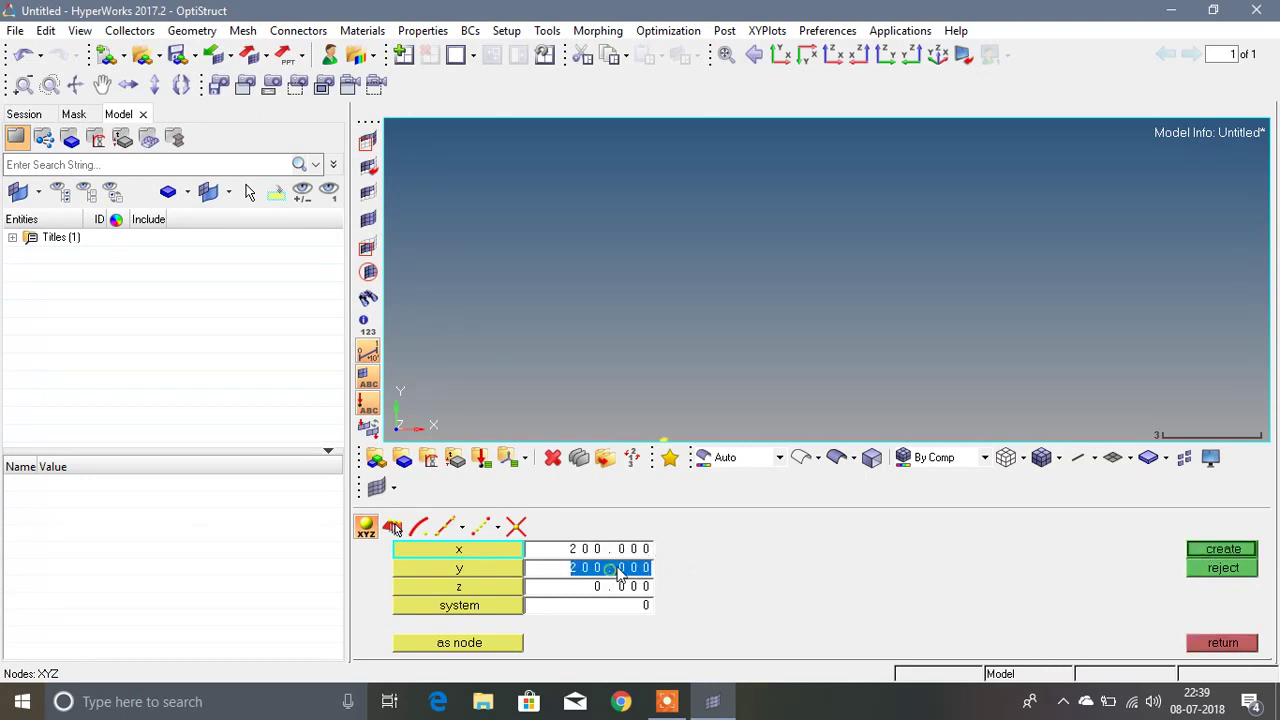
{"action": "type", "text": "0"}
{"action": "key", "text": "Return"}
{"action": "left_click", "coordinate": [1196, 555]}
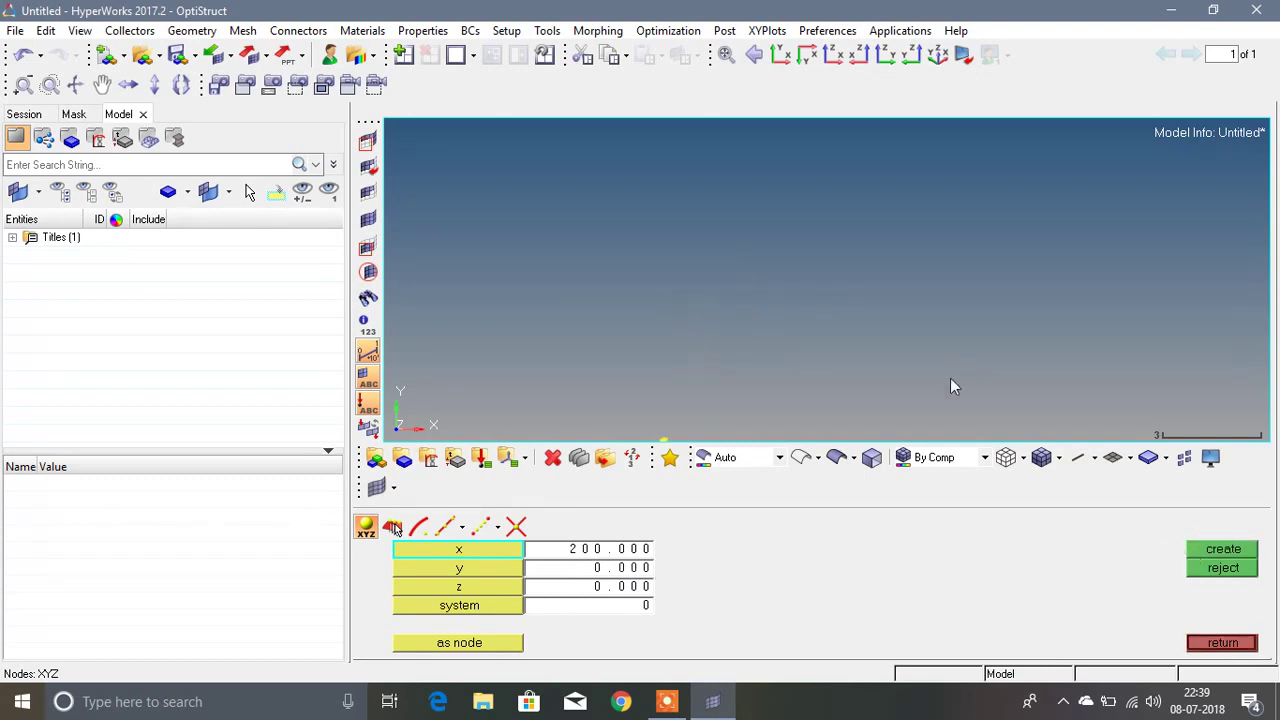
{"action": "key", "text": "f"}
Create a centre node at x 100, y 100, z 0.
{"action": "left_click", "coordinate": [611, 553]}
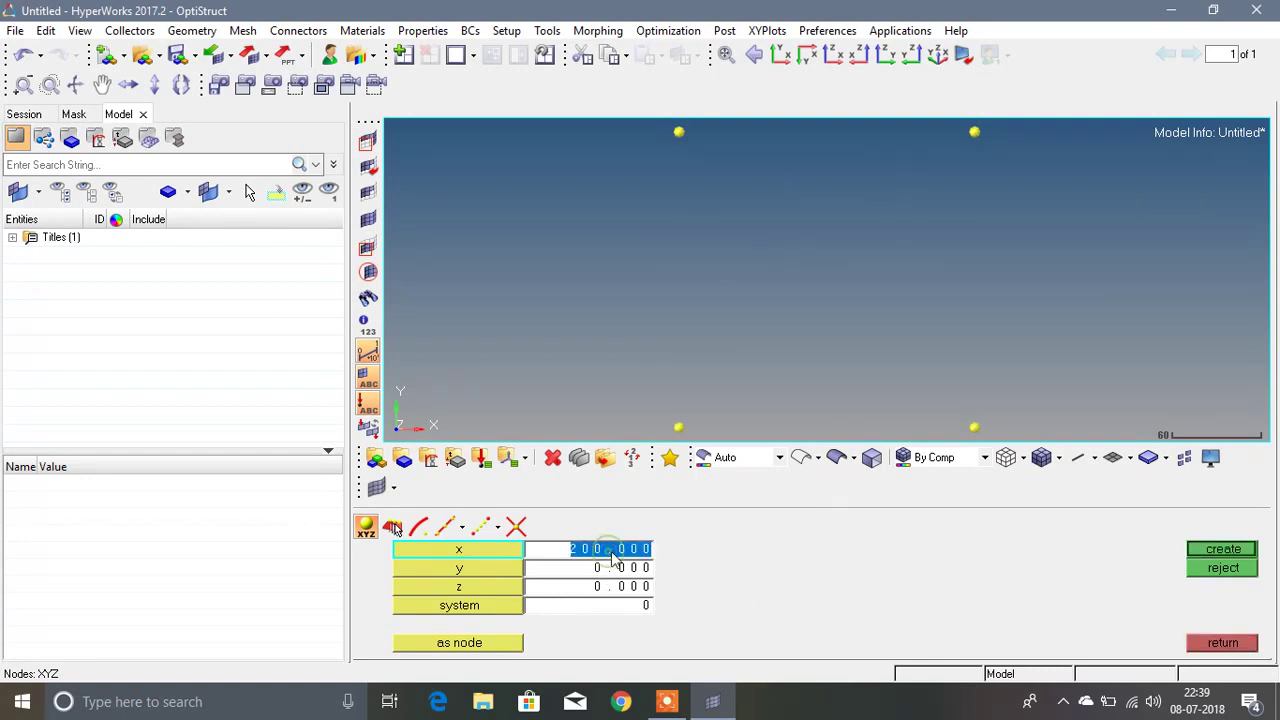
{"action": "type", "text": "1"}
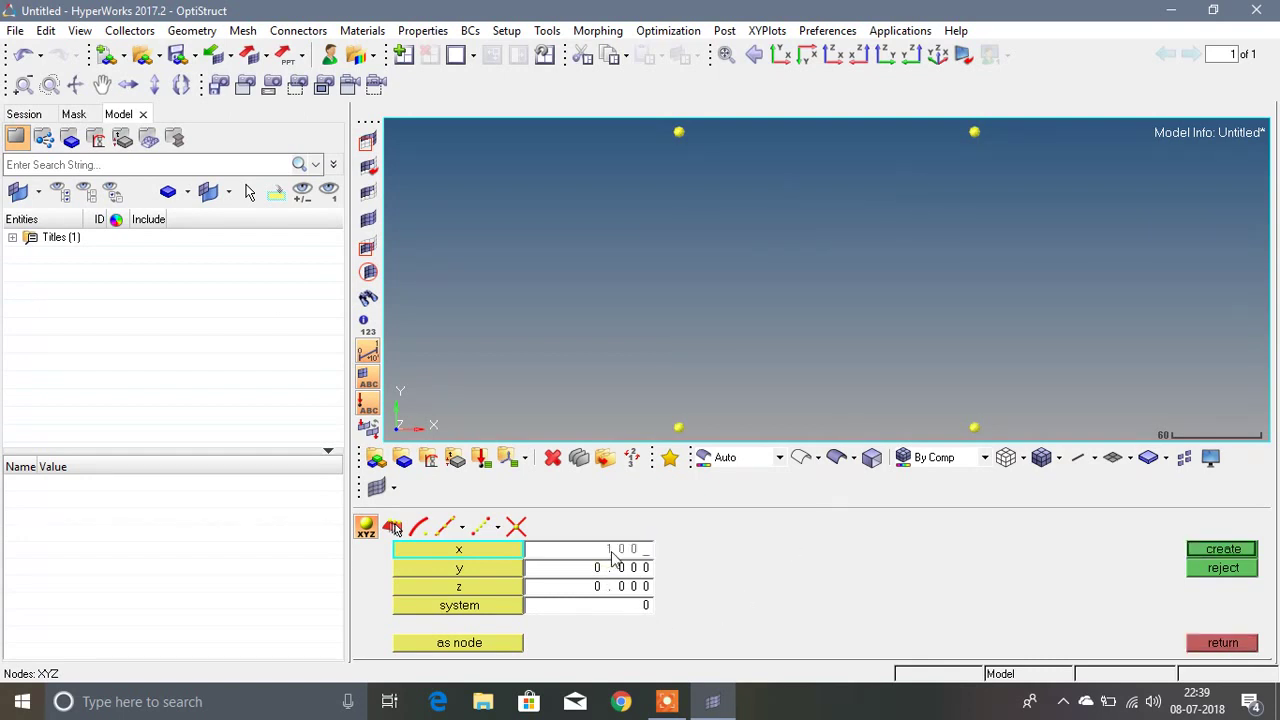
{"action": "key", "text": "Tab"}
{"action": "type", "text": "100"}
{"action": "key", "text": "Return"}
{"action": "left_click", "coordinate": [1203, 553]}
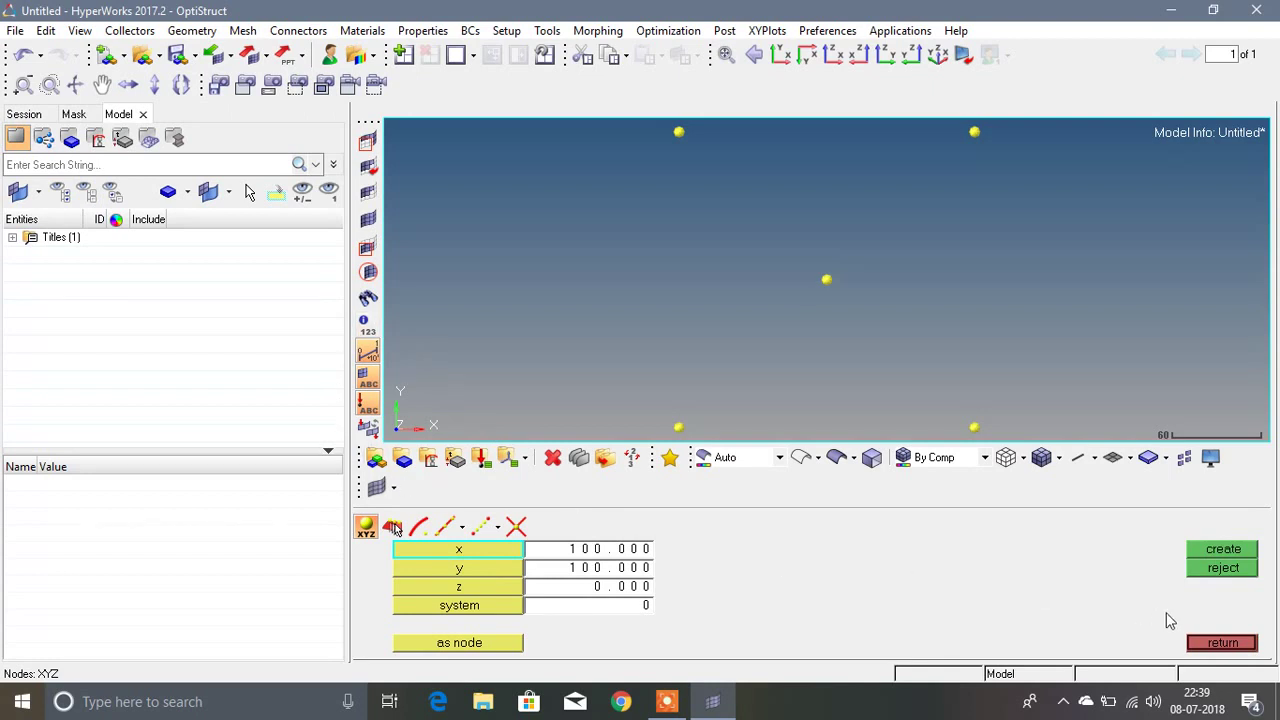
{"action": "left_click", "coordinate": [1222, 643]}
Create a closed linear line through the four corner nodes to form the square outline.
{"action": "left_click", "coordinate": [604, 530]}
{"action": "left_click", "coordinate": [391, 527]}
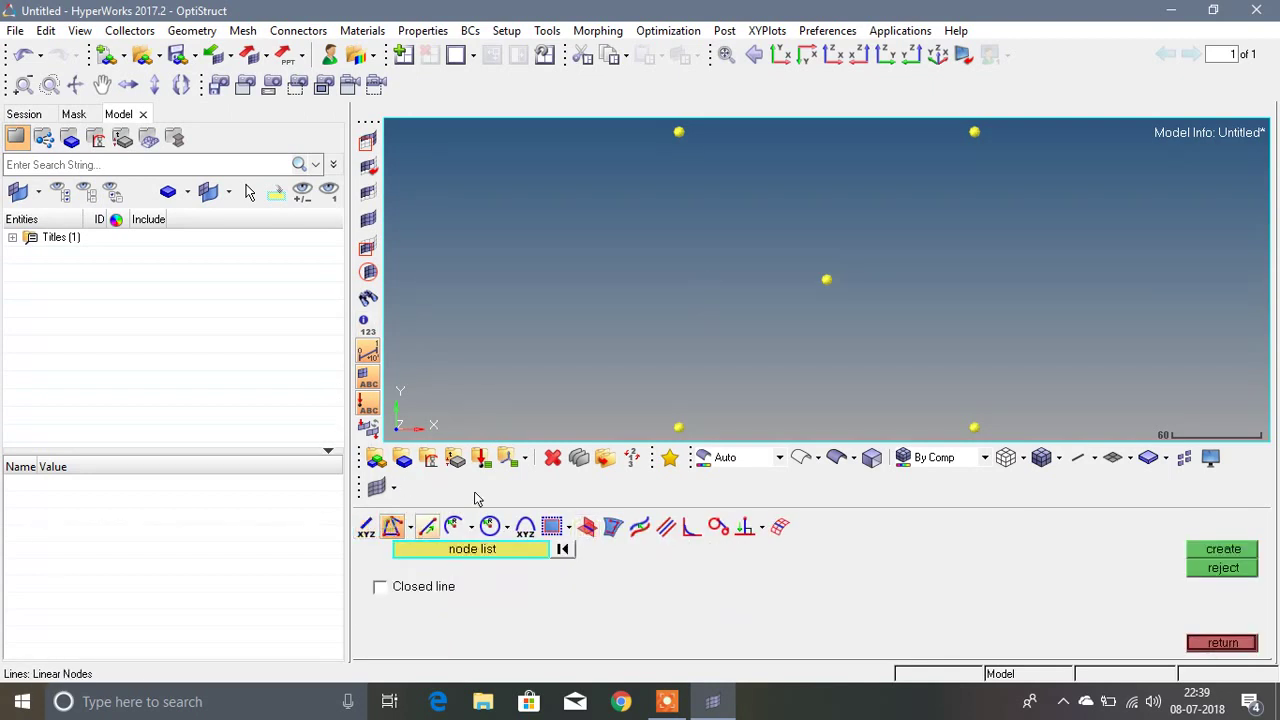
{"action": "left_click", "coordinate": [677, 424]}
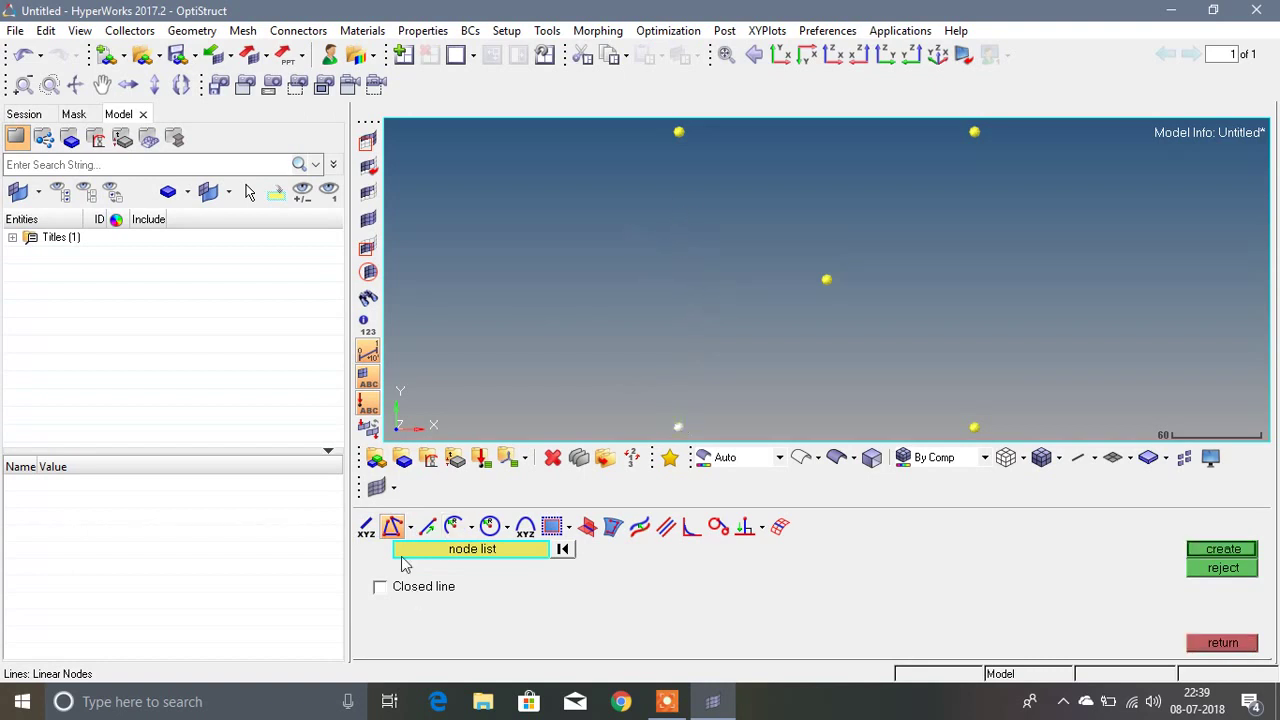
{"action": "left_click", "coordinate": [679, 132]}
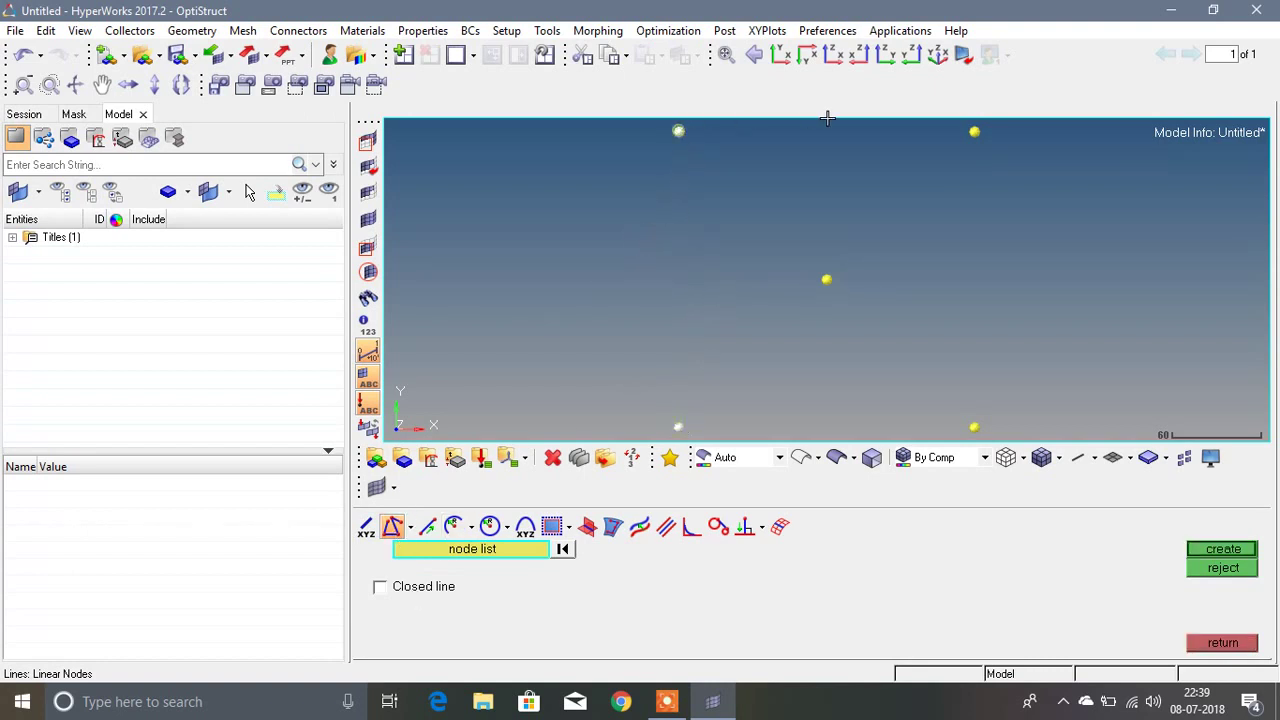
{"action": "left_click", "coordinate": [977, 155]}
{"action": "left_click", "coordinate": [379, 587]}
{"action": "left_click", "coordinate": [1222, 549]}
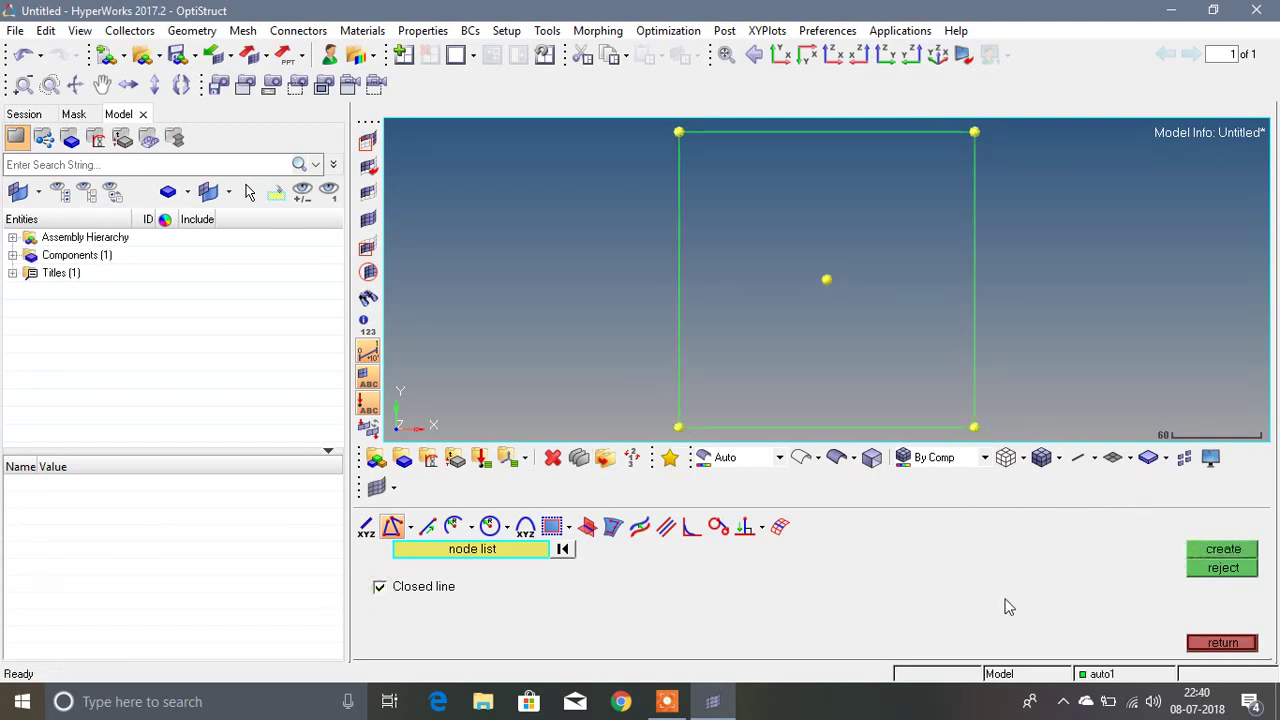
Create a circle of radius 20 around the centre node, normal to the z-axis, with the center and radius method.
{"action": "left_click", "coordinate": [489, 526]}
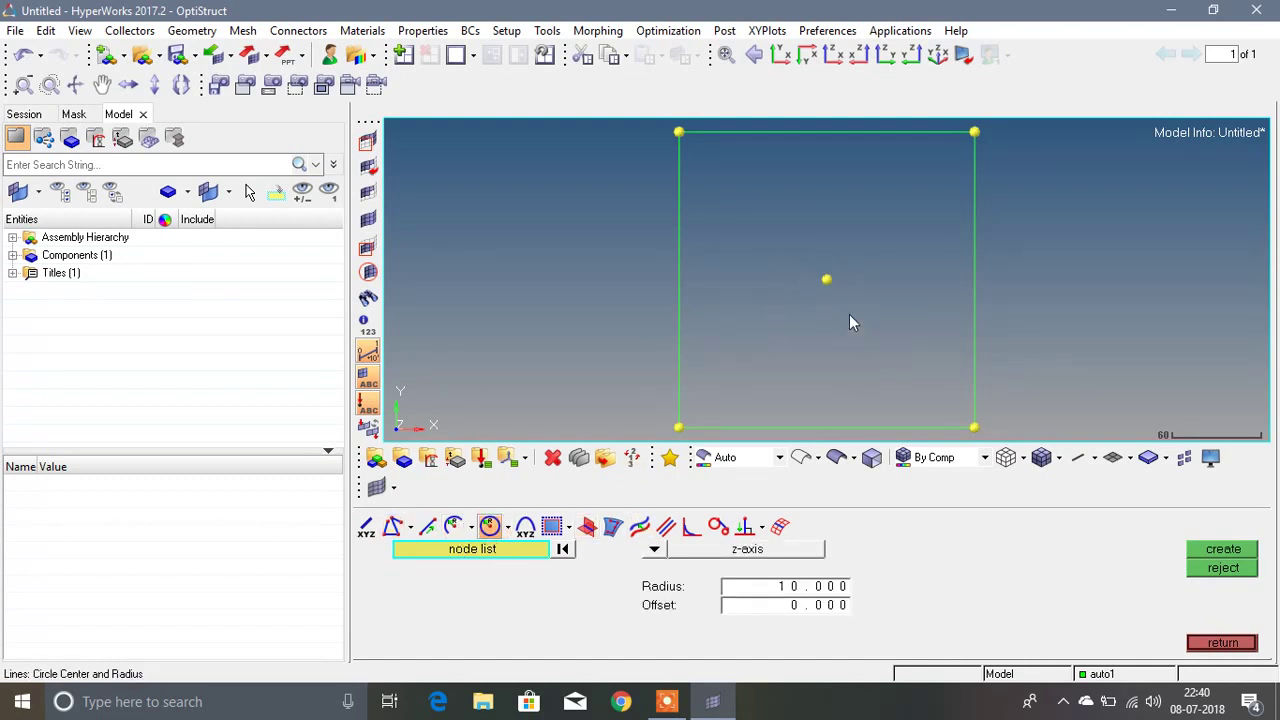
{"action": "left_click", "coordinate": [829, 277]}
{"action": "left_click", "coordinate": [795, 588]}
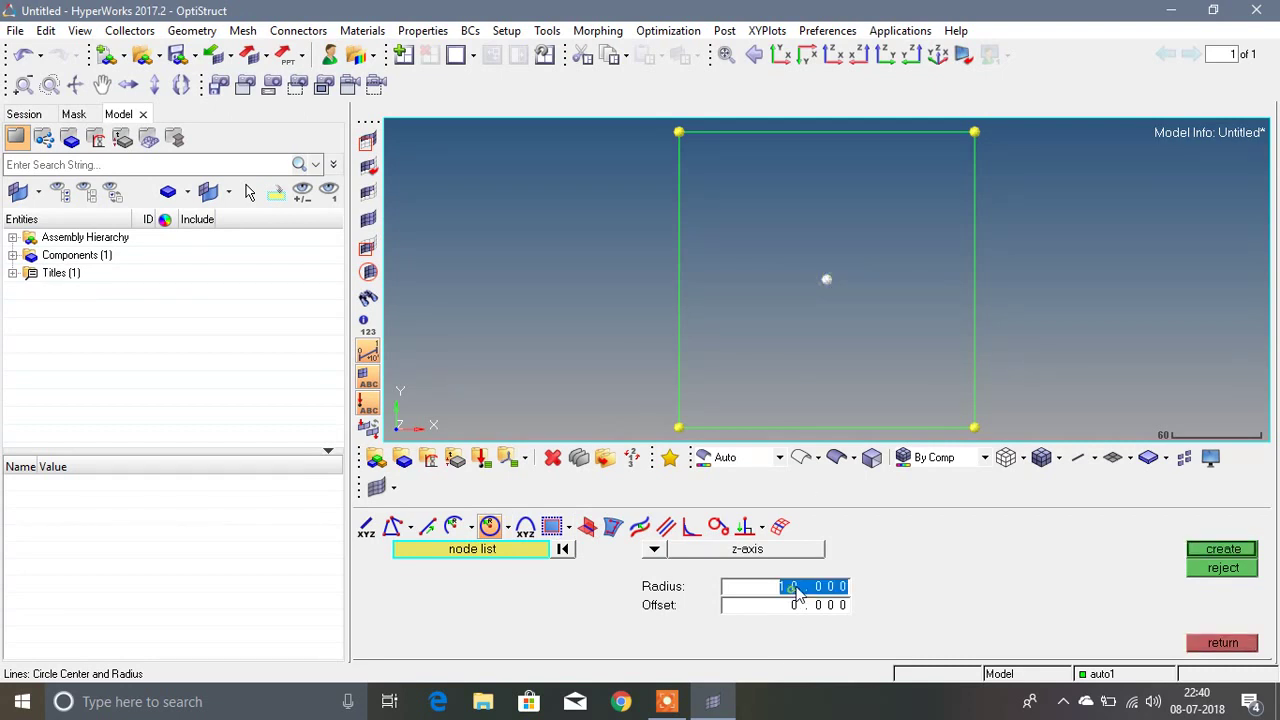
{"action": "type", "text": "220"}
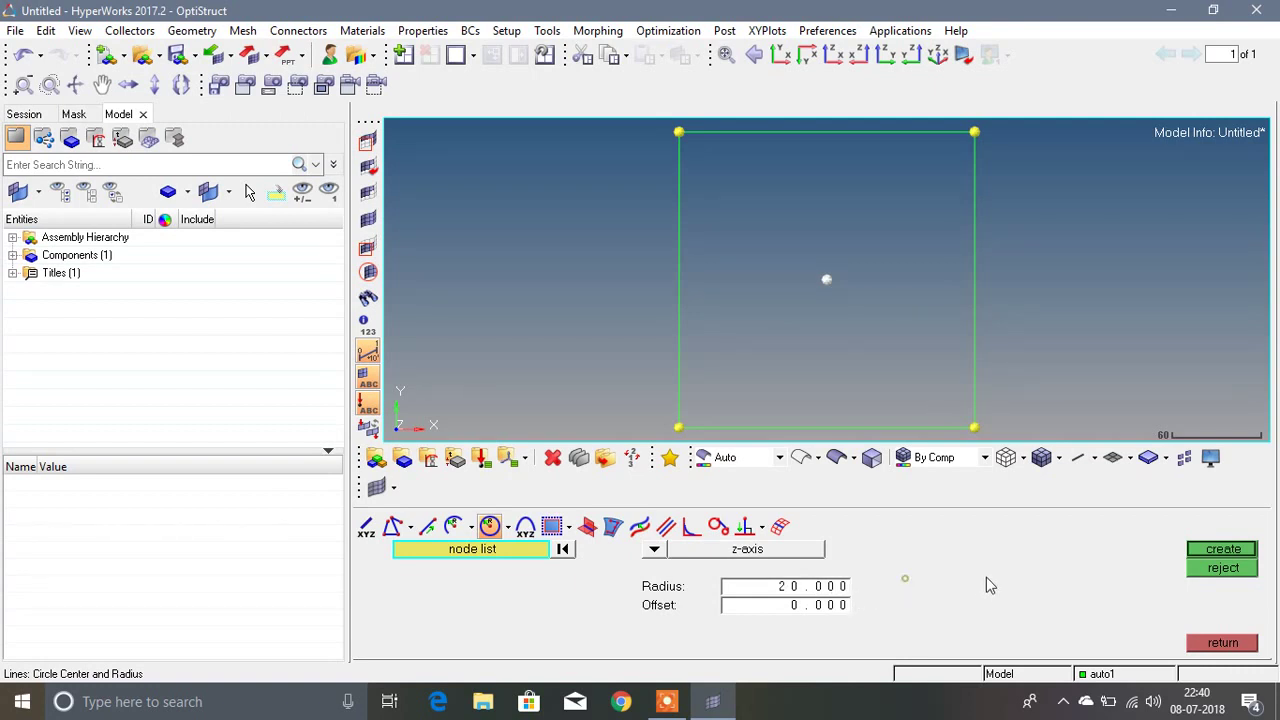
{"action": "left_click", "coordinate": [1218, 552]}
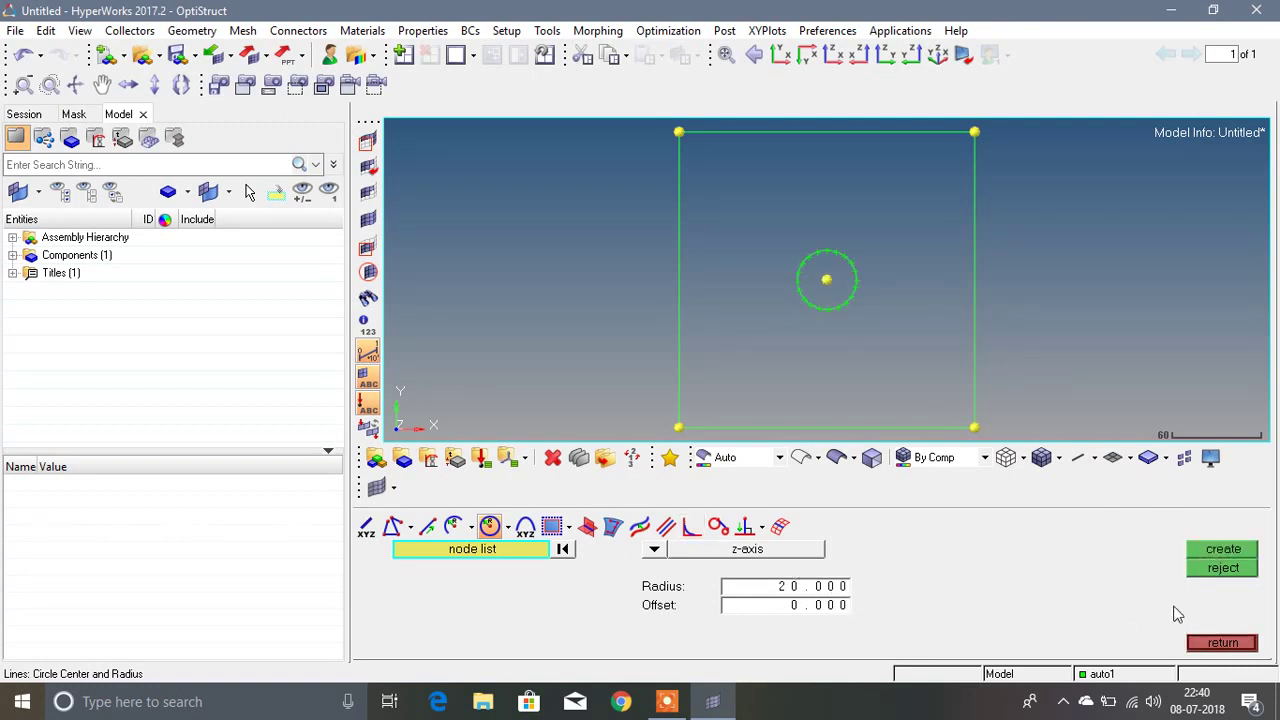
{"action": "left_click", "coordinate": [1210, 644]}
Create a spline/filler surface from the closed square line and display the geometry shaded.
{"action": "left_click", "coordinate": [780, 530]}
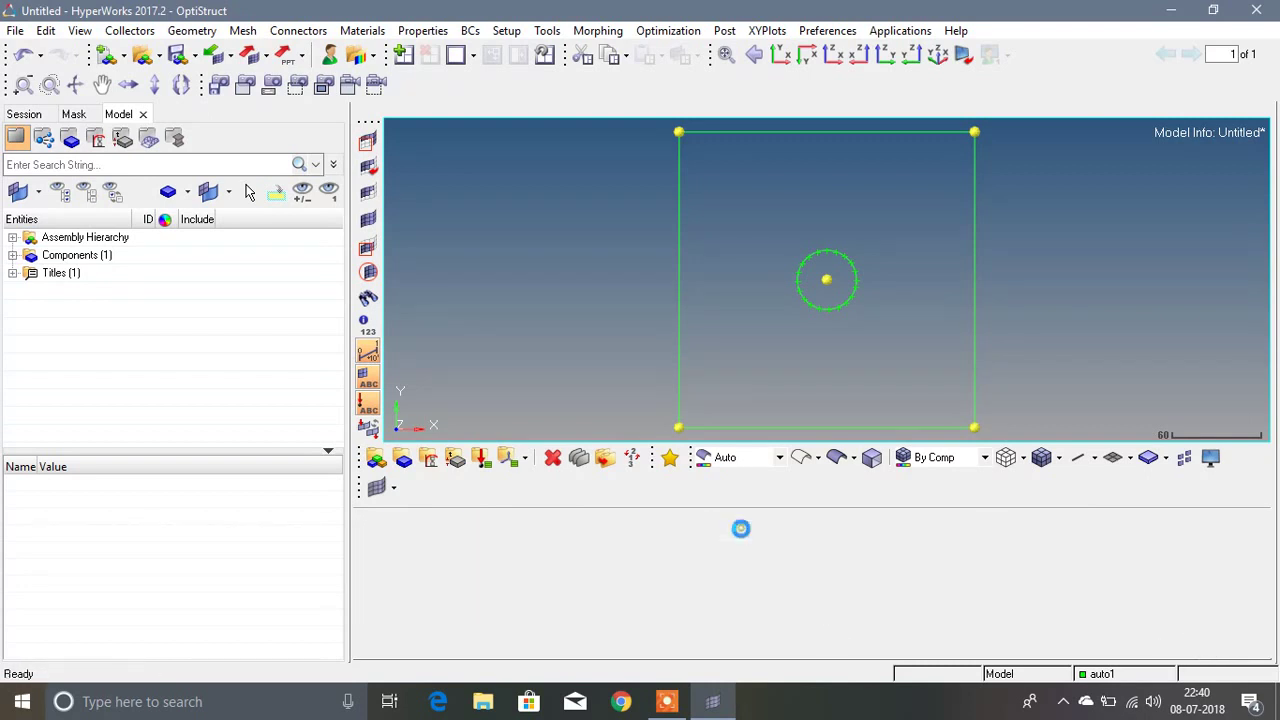
{"action": "left_click", "coordinate": [596, 527]}
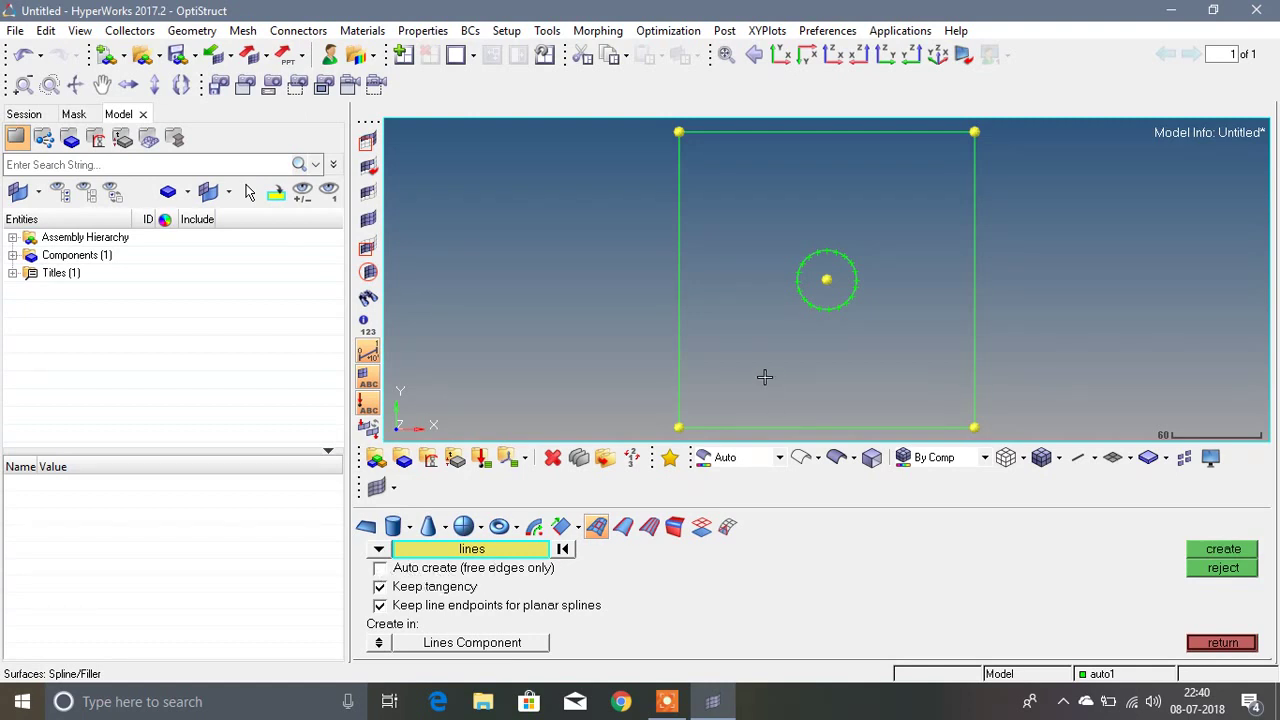
{"action": "left_click", "coordinate": [678, 398]}
{"action": "left_click", "coordinate": [1216, 550]}
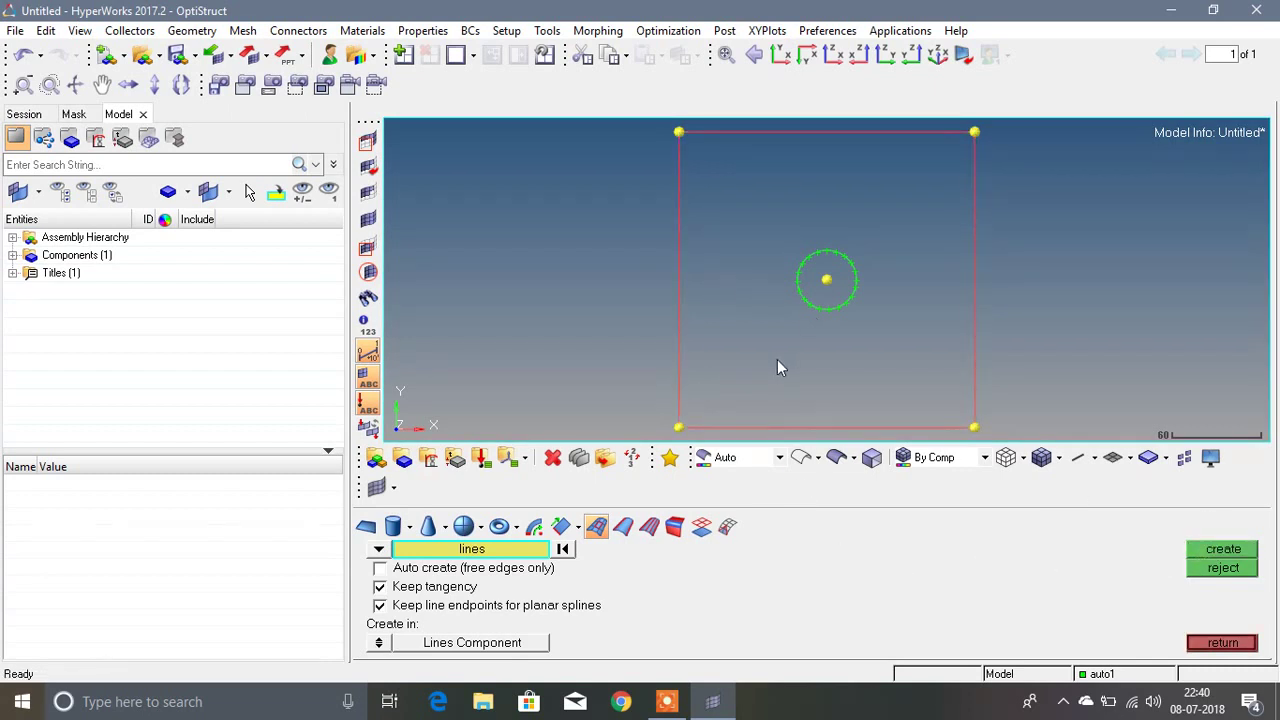
{"action": "left_click", "coordinate": [835, 458]}
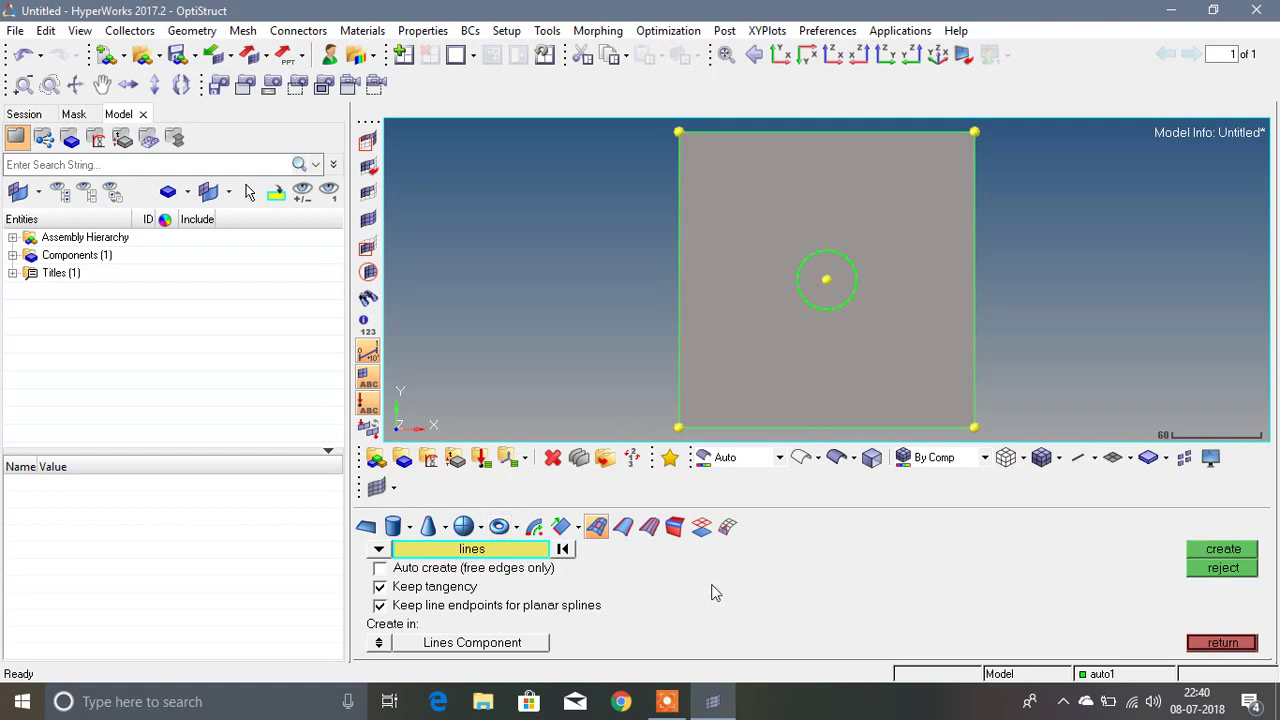
Create a second spline/filler surface from the circle line.
{"action": "left_click", "coordinate": [816, 306]}
{"action": "left_click", "coordinate": [1230, 553]}
{"action": "left_click", "coordinate": [1214, 641]}
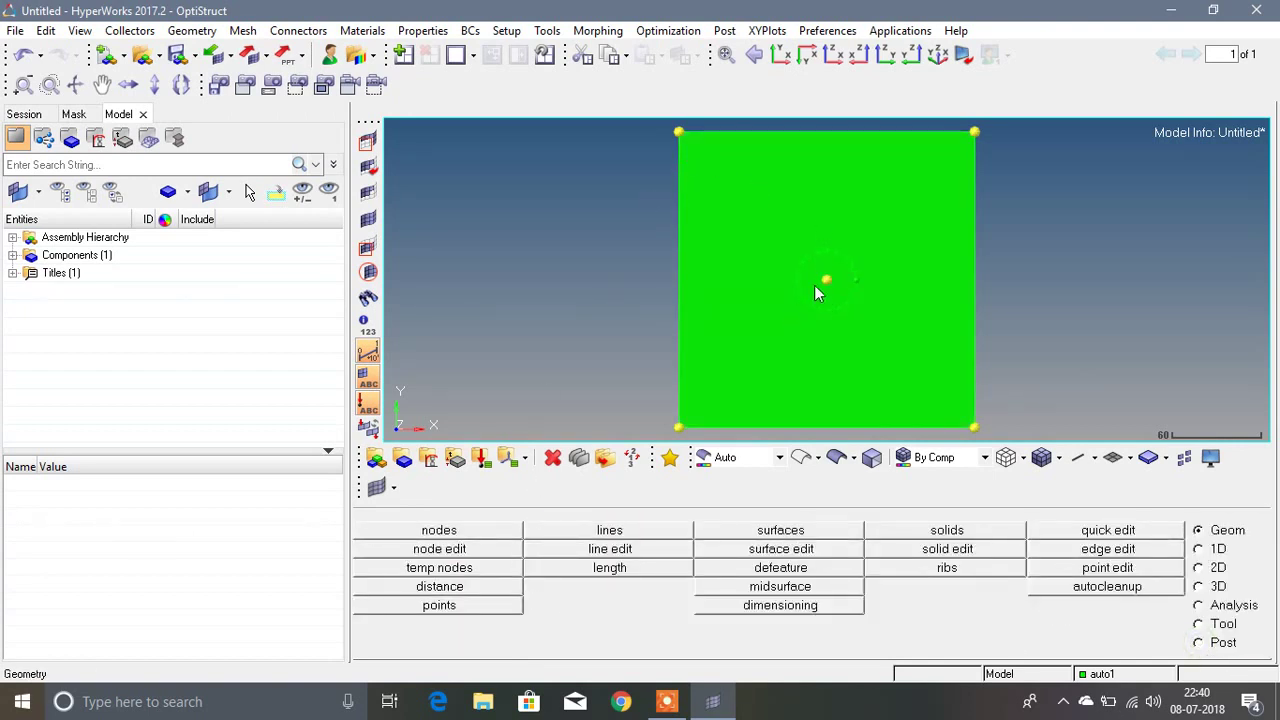
Trim the square surface with the circular surface using trim with surfs.
{"action": "left_click", "coordinate": [757, 551]}
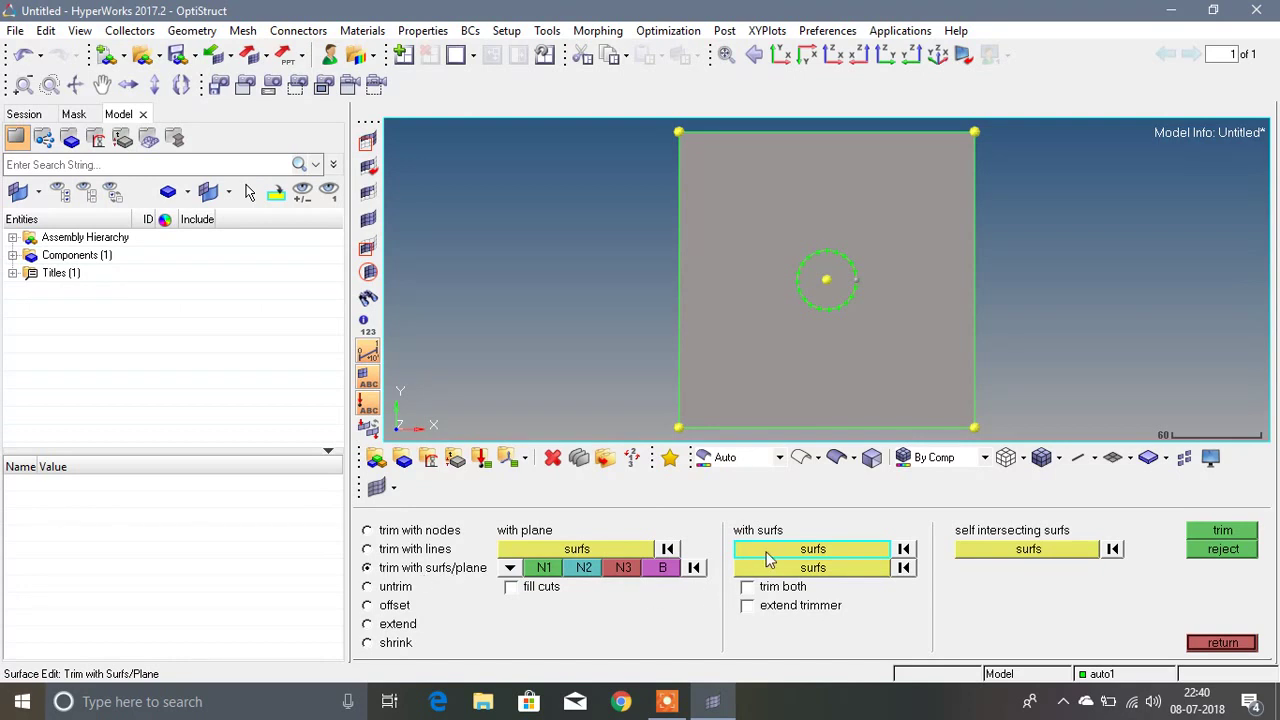
{"action": "left_click", "coordinate": [757, 353]}
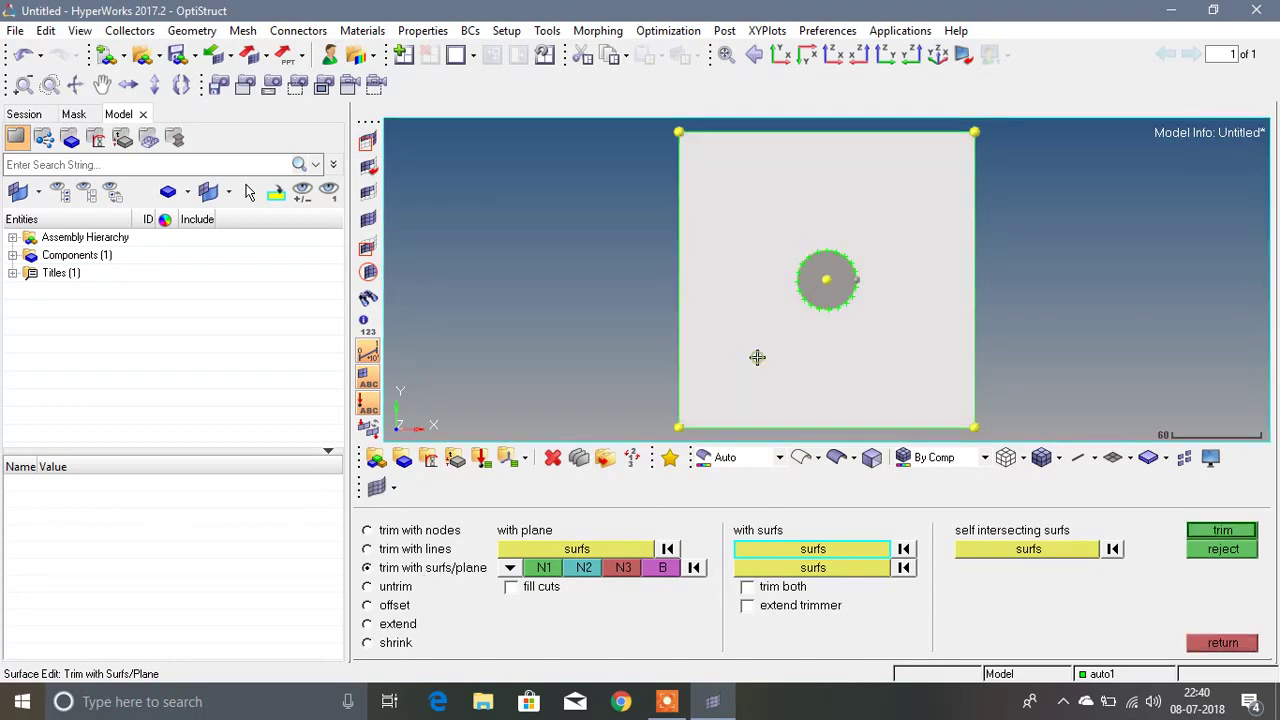
{"action": "left_click", "coordinate": [800, 568]}
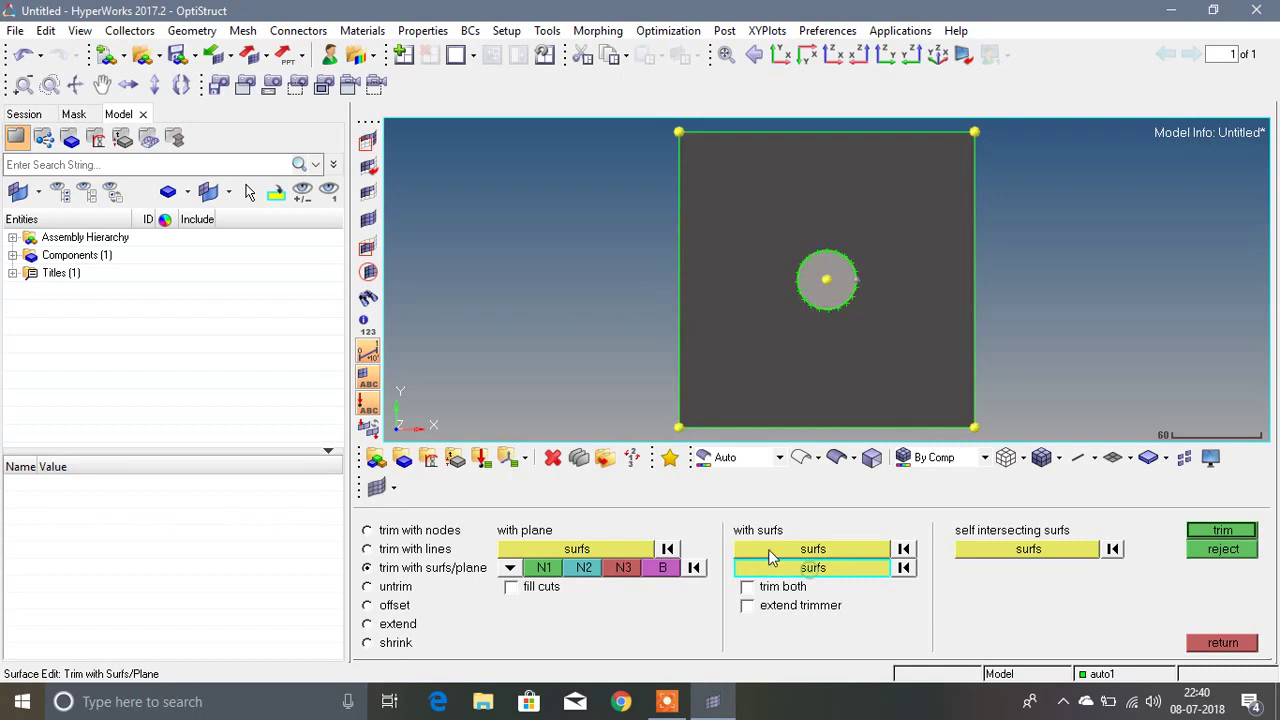
{"action": "left_click_drag", "start_coordinate": [655, 250], "coordinate": [802, 275], "text": "ctrl"}
{"action": "left_click", "coordinate": [821, 296]}
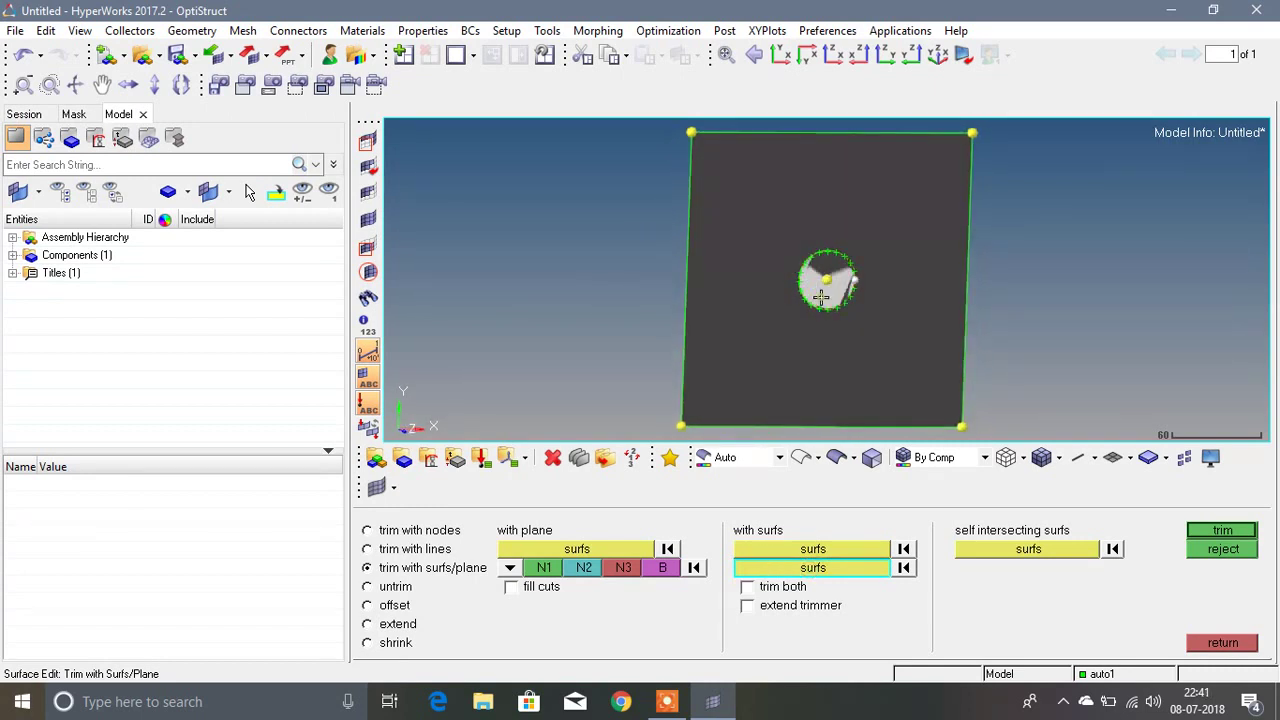
{"action": "left_click", "coordinate": [1203, 532]}
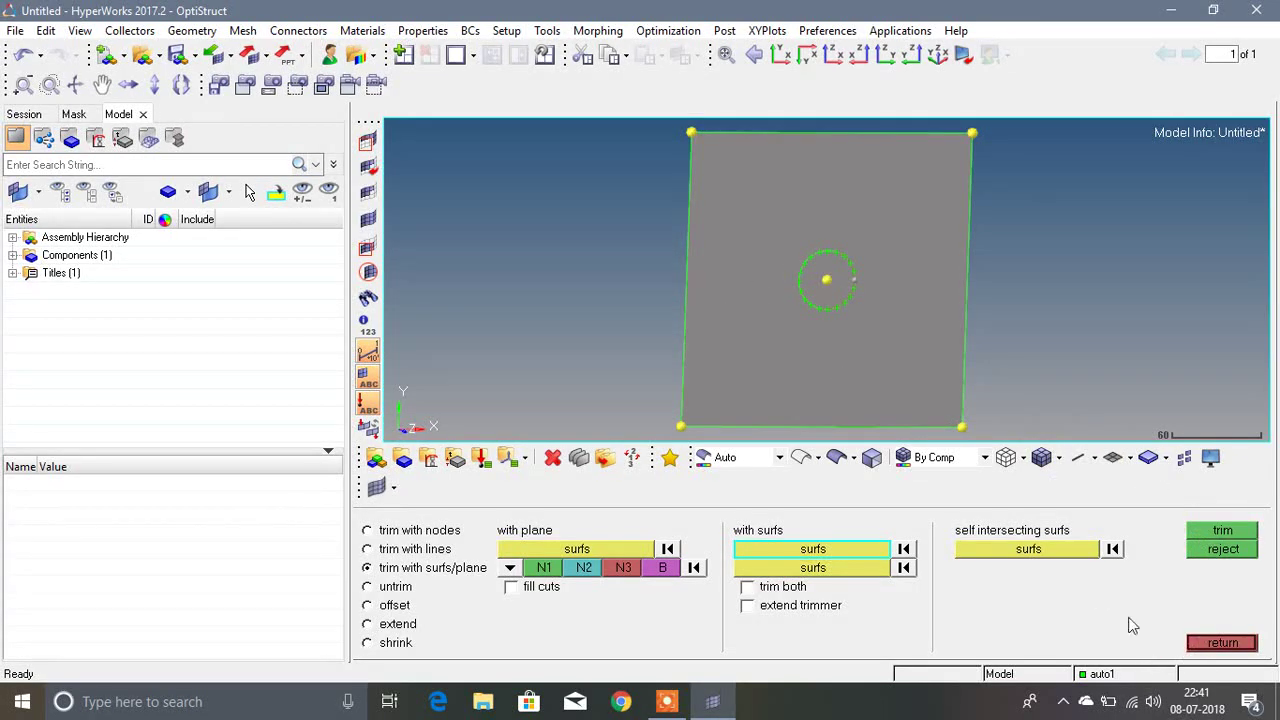
{"action": "left_click", "coordinate": [1199, 648]}
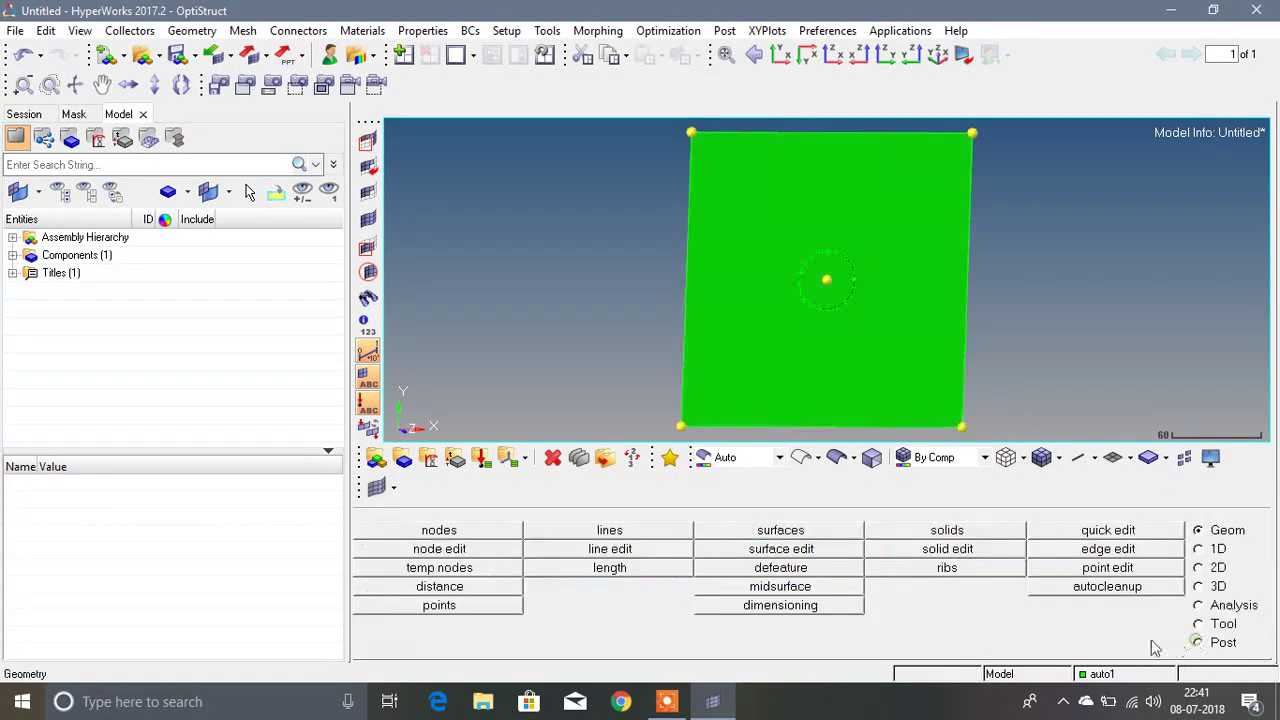
Delete the two overlapping circular surfaces at the centre to open a hole in the square plate.
{"action": "left_click", "coordinate": [552, 457]}
{"action": "left_click", "coordinate": [836, 307]}
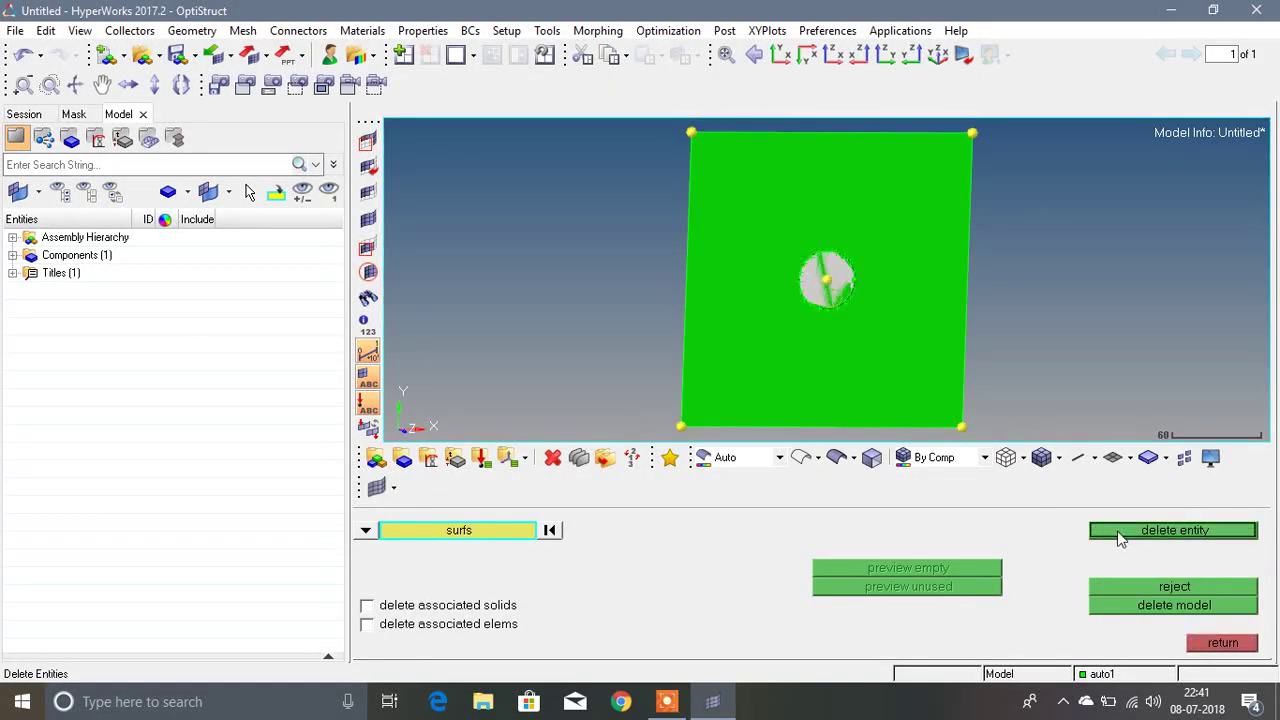
{"action": "left_click", "coordinate": [1100, 532]}
{"action": "left_click", "coordinate": [826, 306]}
{"action": "left_click", "coordinate": [1128, 532]}
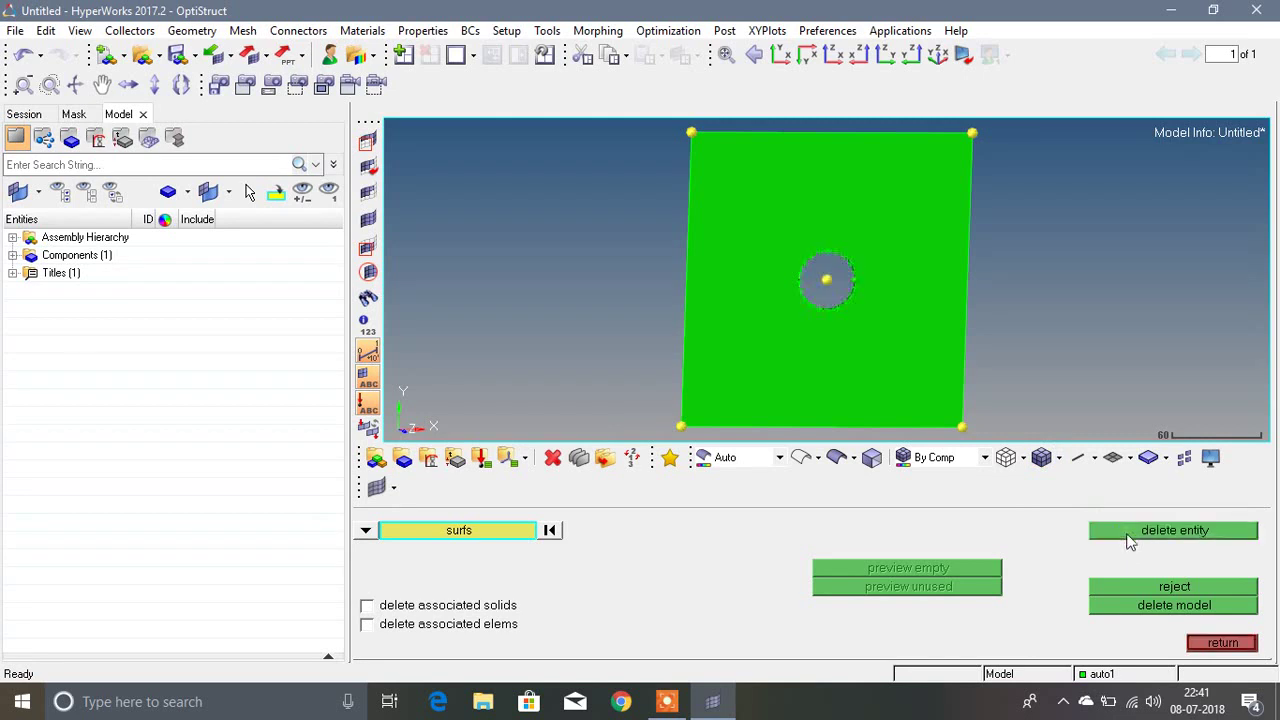
{"action": "left_click", "coordinate": [1216, 652]}
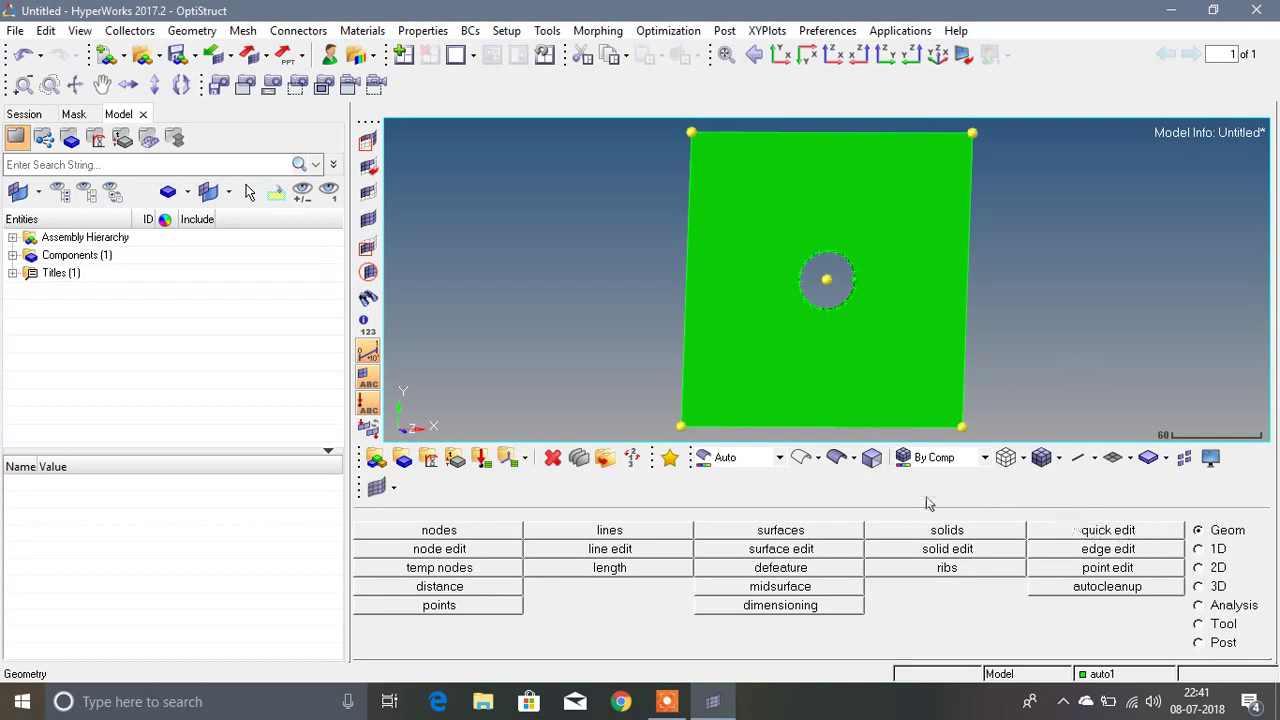
Create an isotropic material named steel with card image MAT1 and open its card for editing.
{"action": "left_click", "coordinate": [428, 462]}
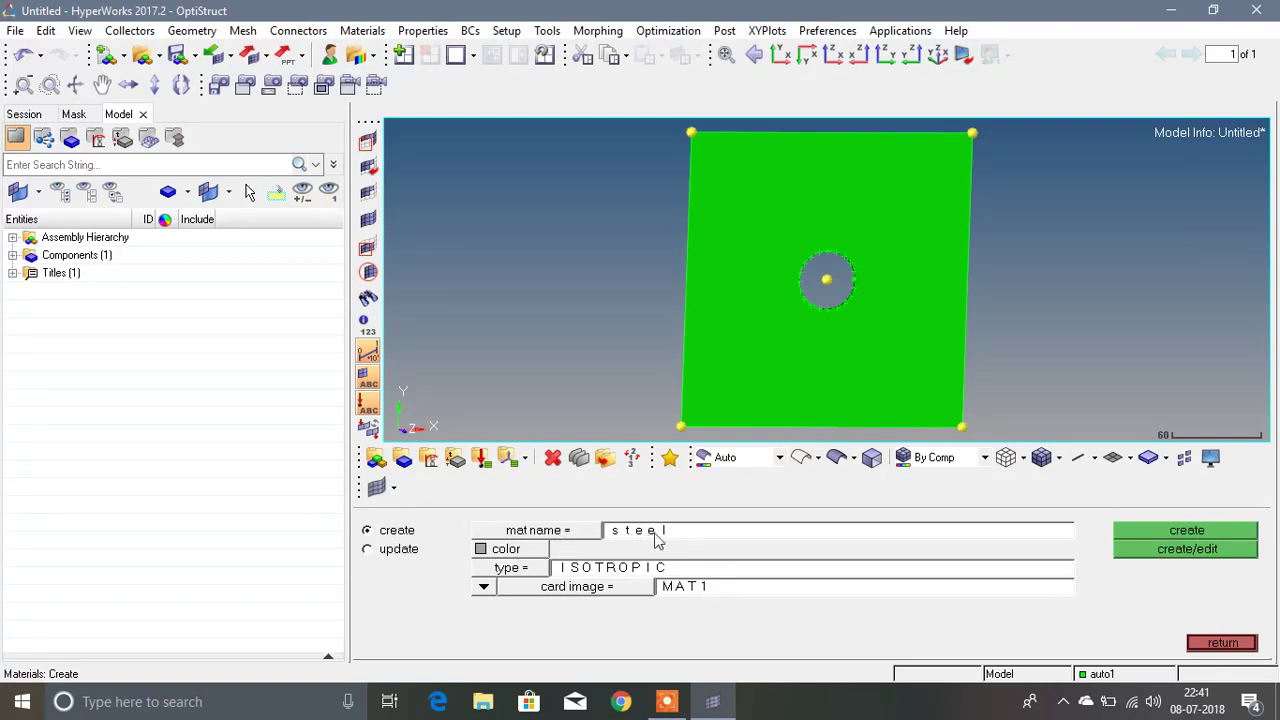
{"action": "left_click", "coordinate": [530, 568]}
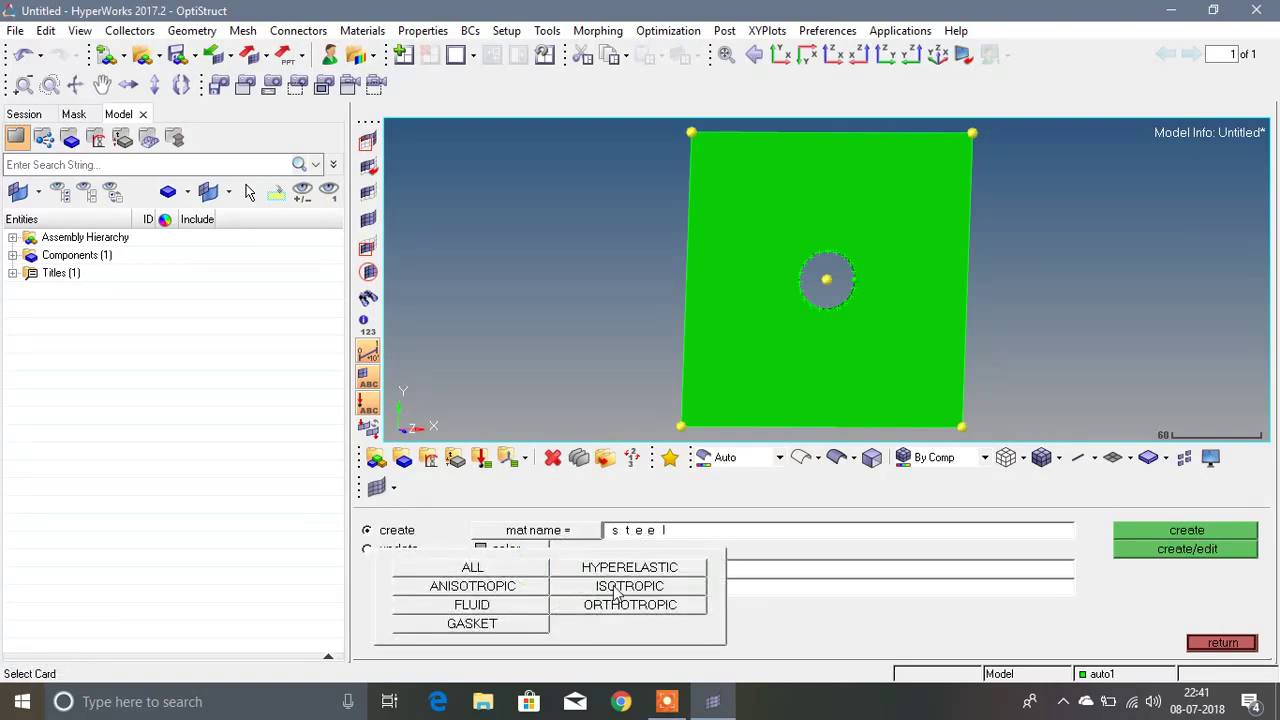
{"action": "left_click", "coordinate": [596, 589]}
{"action": "left_click", "coordinate": [628, 598]}
{"action": "left_click", "coordinate": [668, 588]}
{"action": "left_click", "coordinate": [1136, 555]}
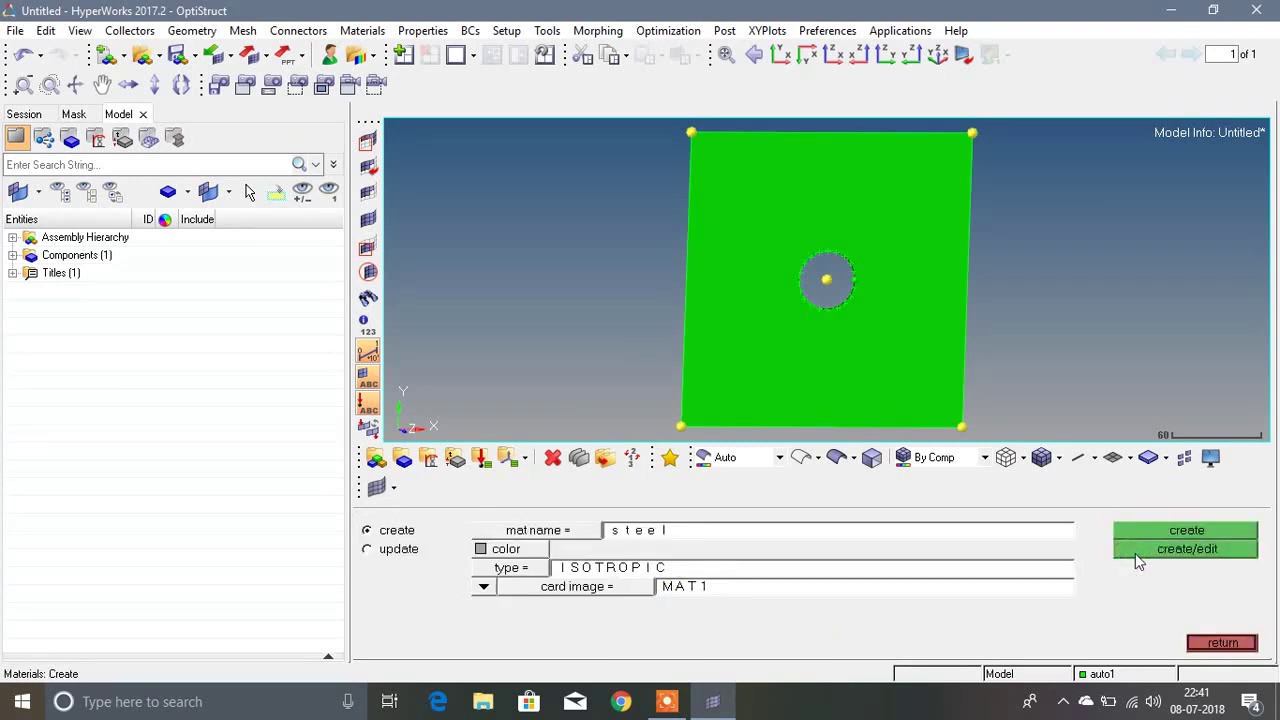
Enable E 2.1e+05, NU 0.300 and RHO 7.9e-09 on the steel material card and finish the material definition.
{"action": "left_click", "coordinate": [590, 414]}
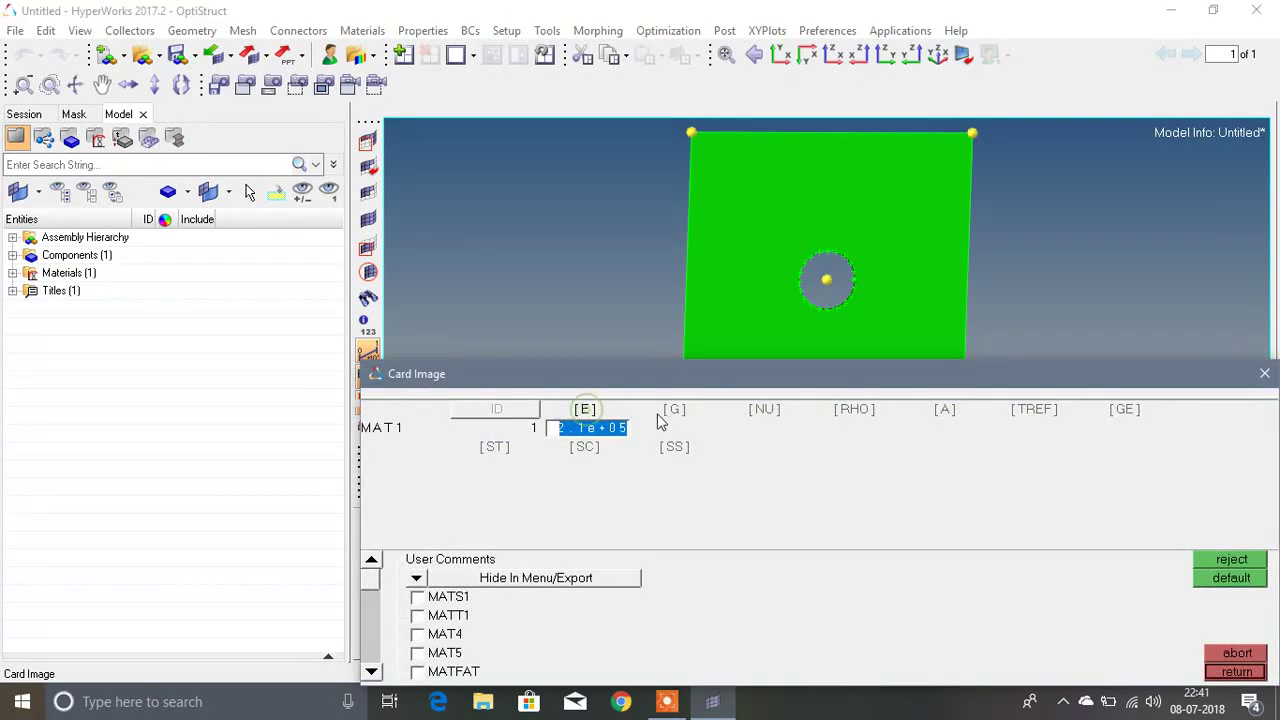
{"action": "left_click", "coordinate": [757, 424]}
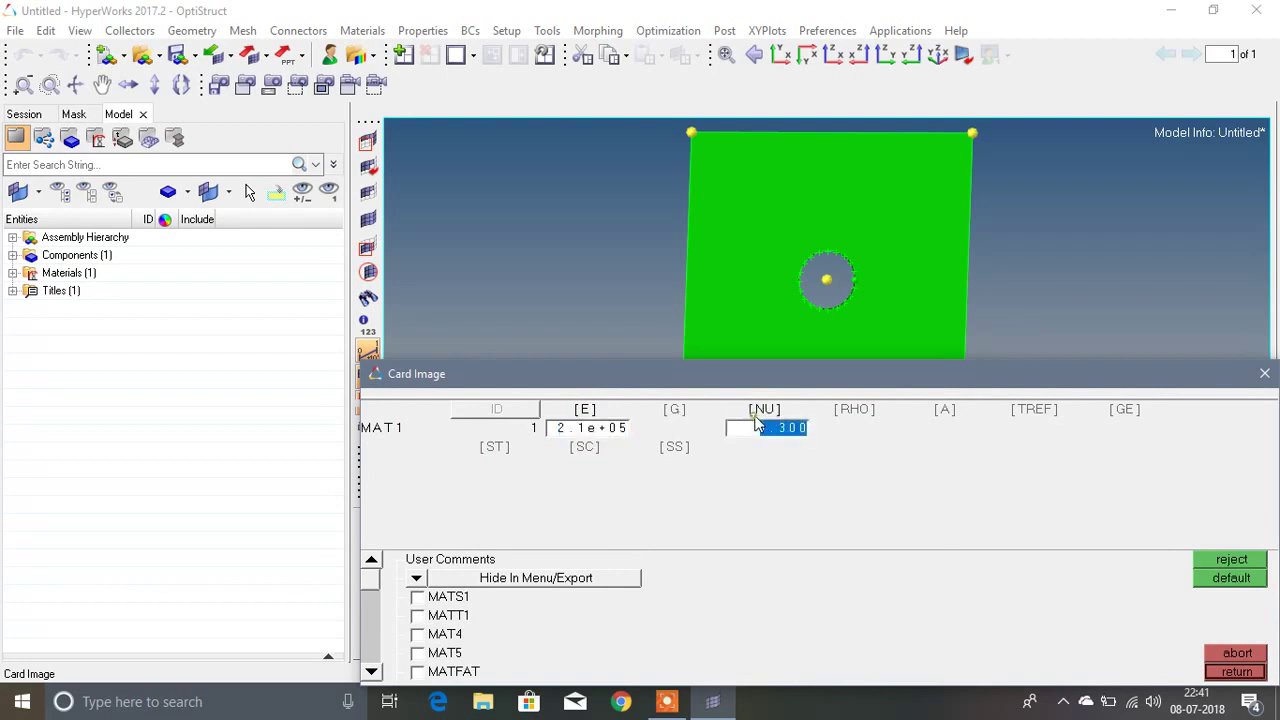
{"action": "left_click", "coordinate": [868, 414]}
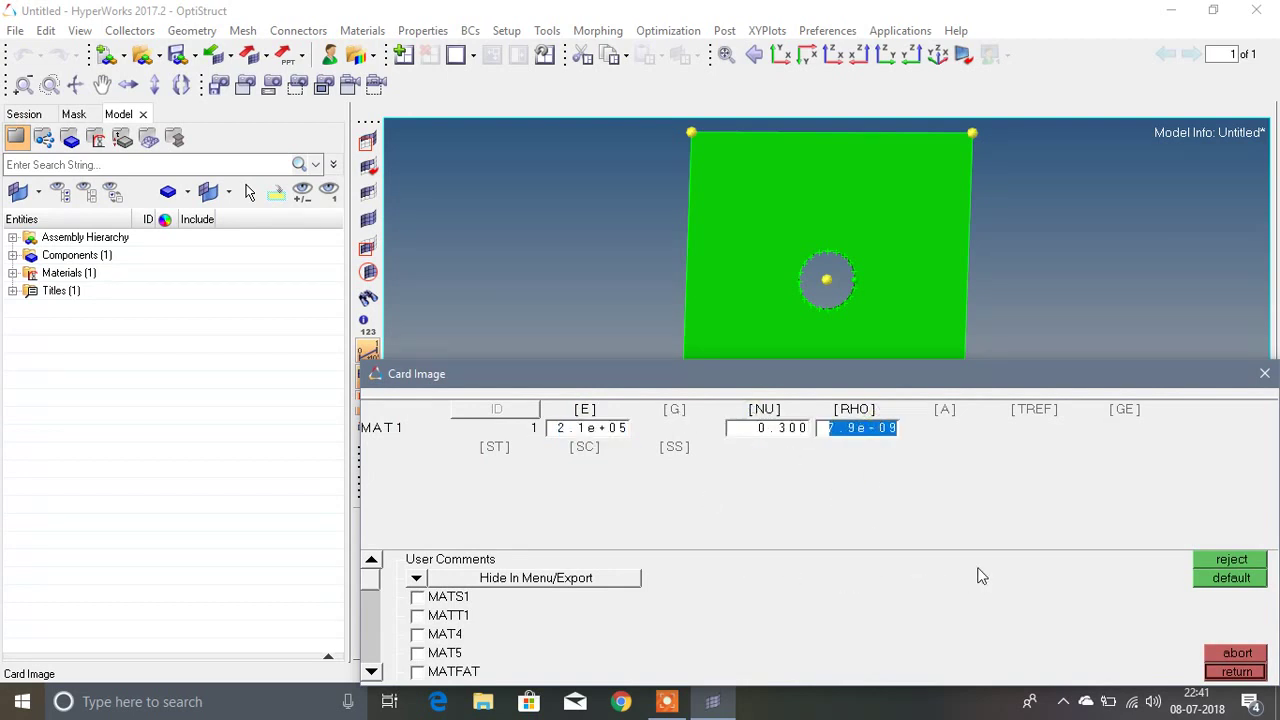
{"action": "left_click", "coordinate": [948, 545]}
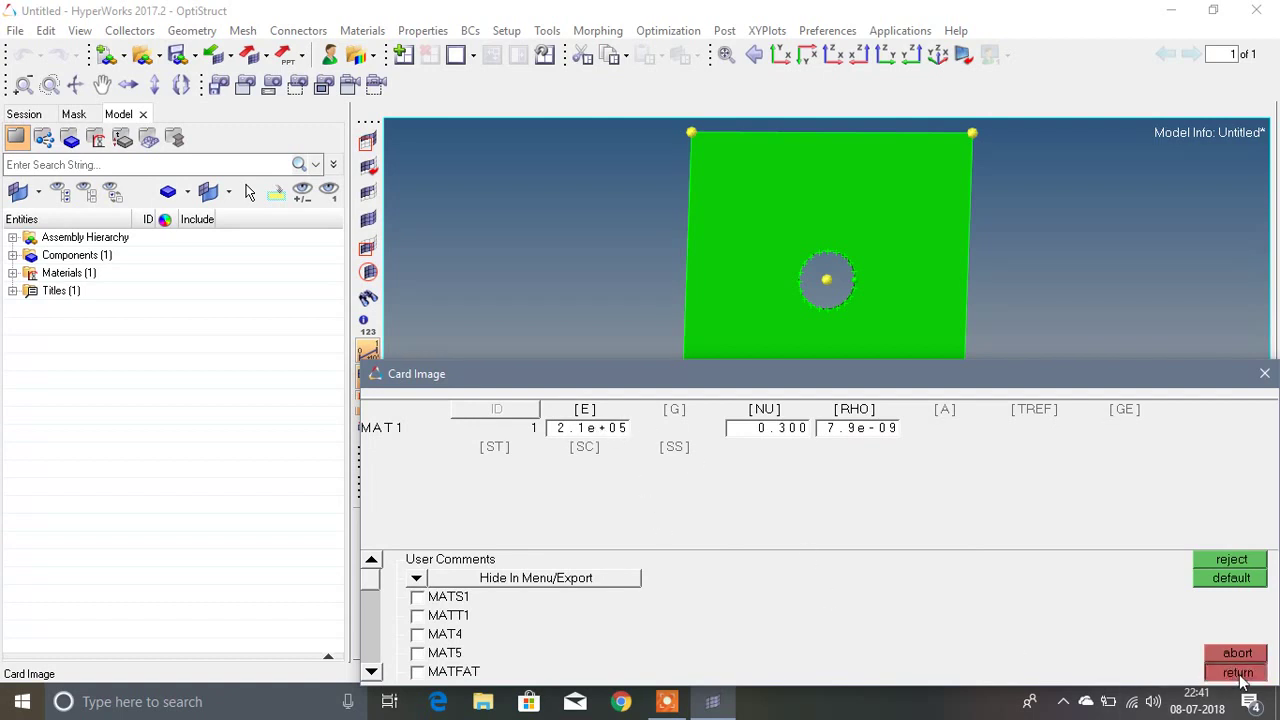
{"action": "left_click", "coordinate": [1238, 674]}
{"action": "left_click", "coordinate": [1220, 645]}
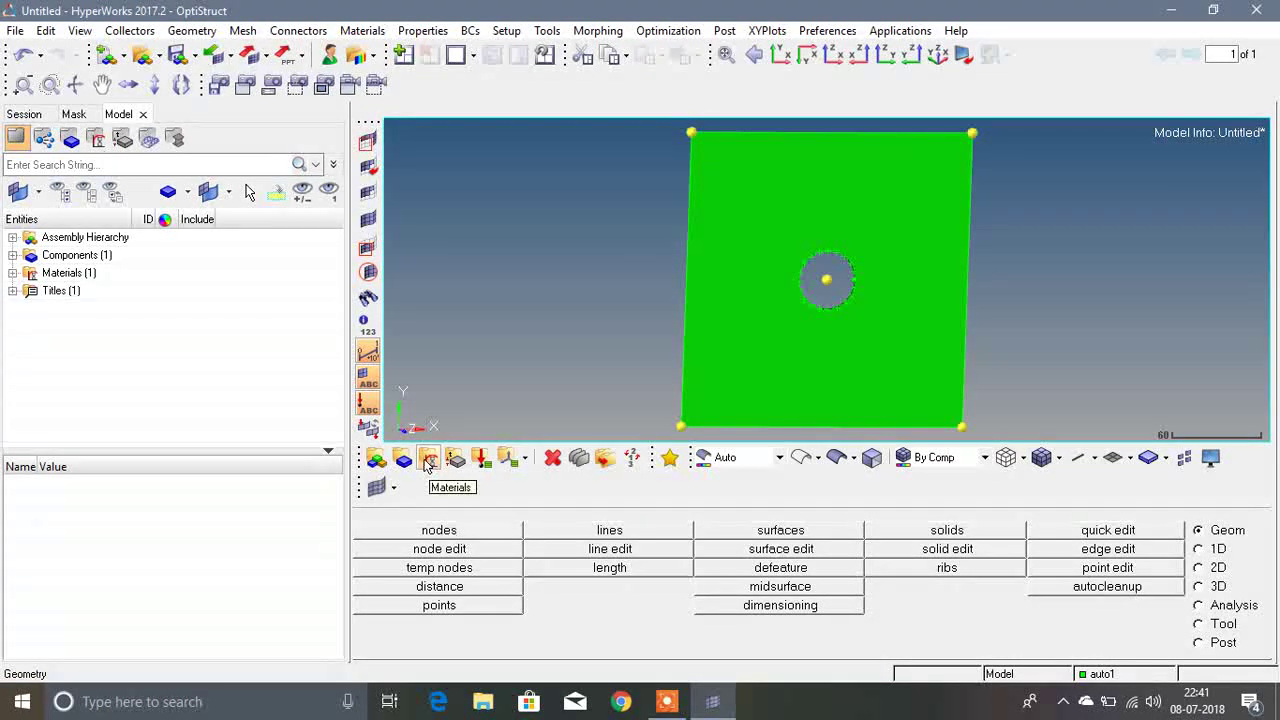
Create a 2D property named prop with card image PSHELL and material steel, and open its card for editing.
{"action": "left_click", "coordinate": [455, 460]}
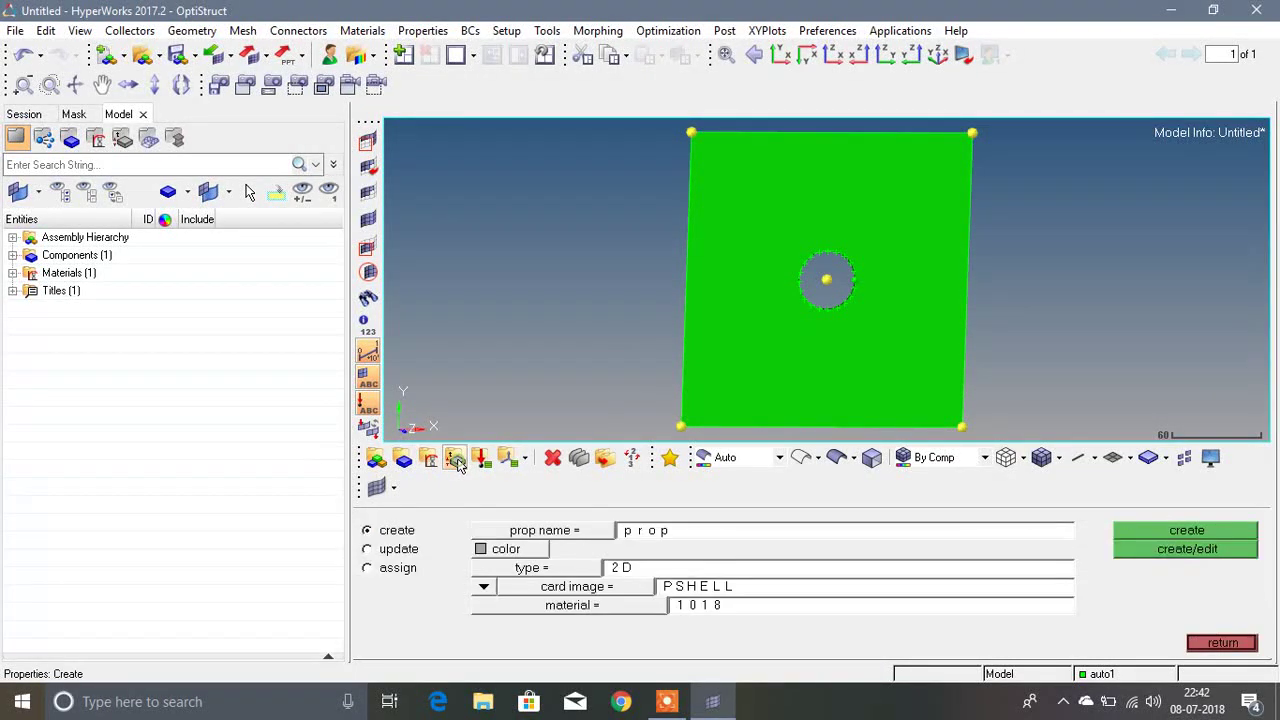
{"action": "left_click", "coordinate": [641, 533]}
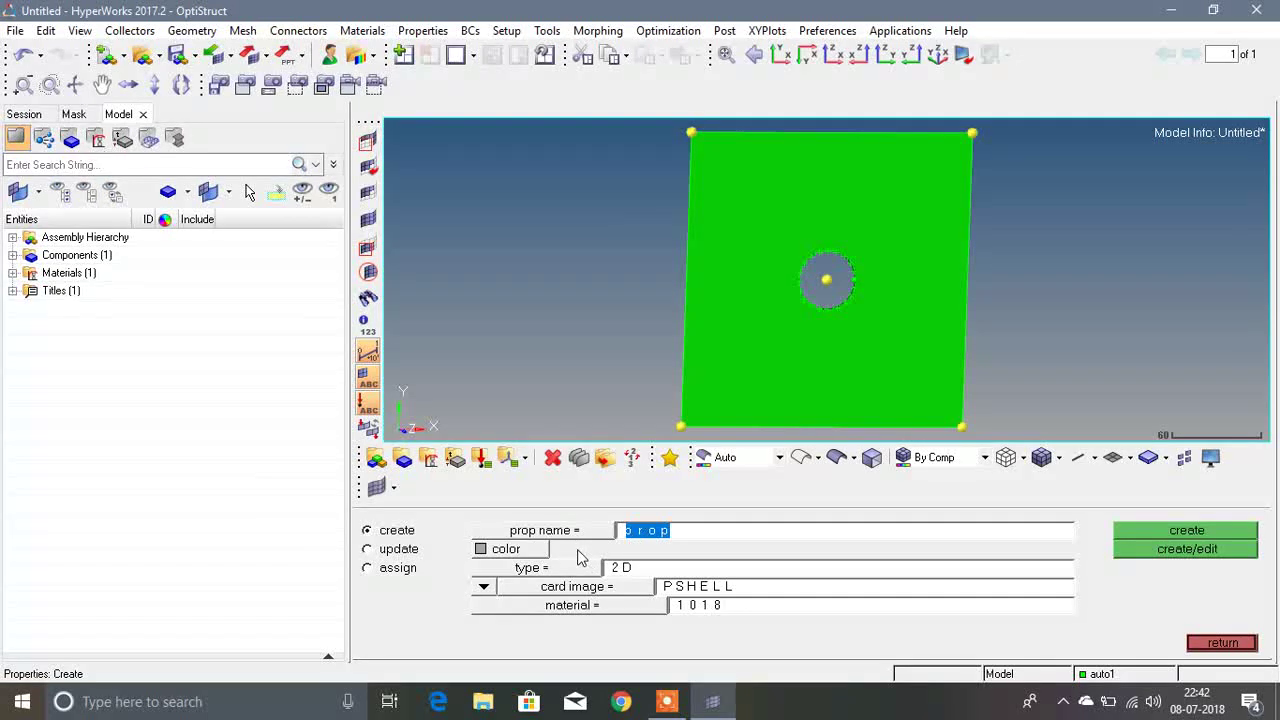
{"action": "left_click", "coordinate": [576, 553]}
{"action": "left_click", "coordinate": [565, 580]}
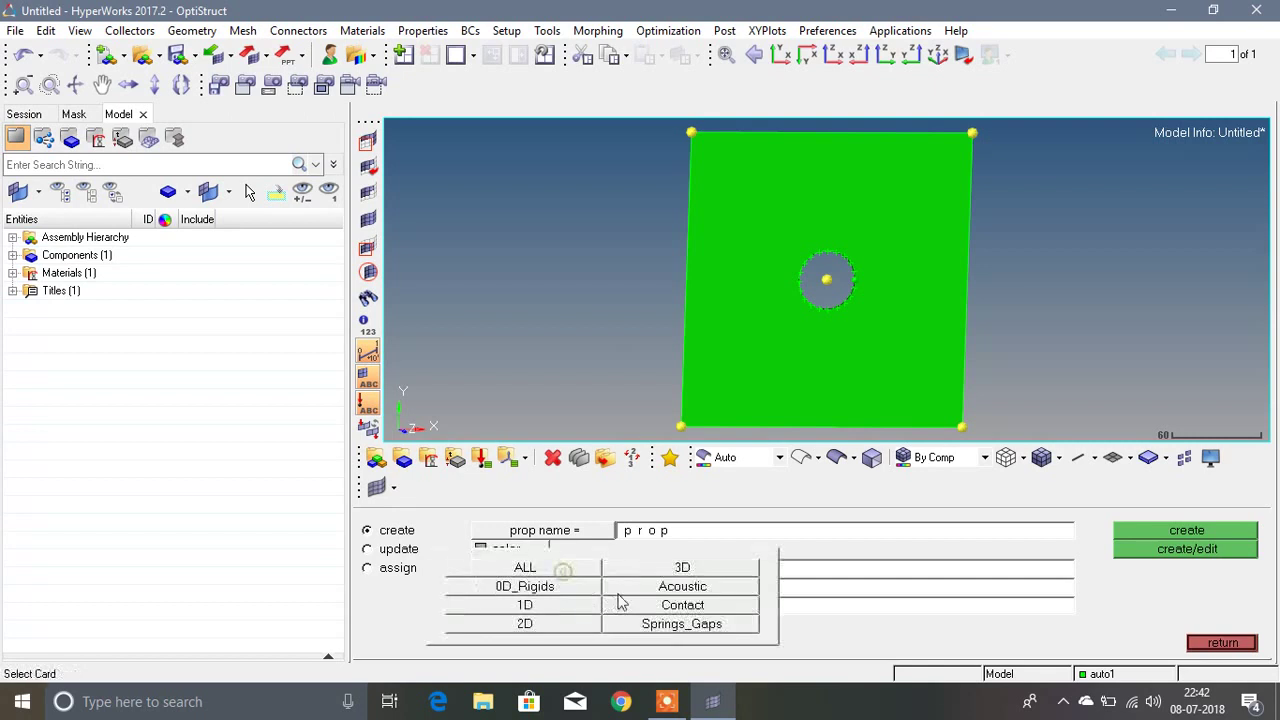
{"action": "left_click", "coordinate": [556, 621]}
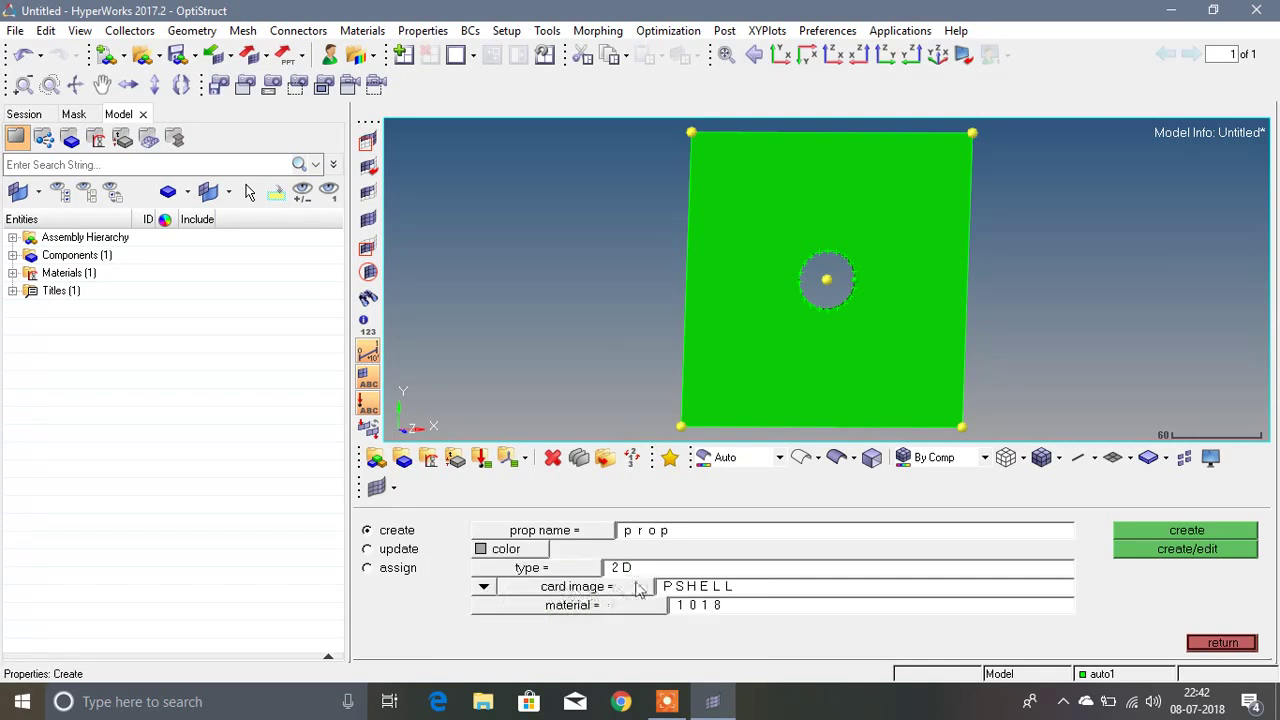
{"action": "left_click", "coordinate": [576, 610]}
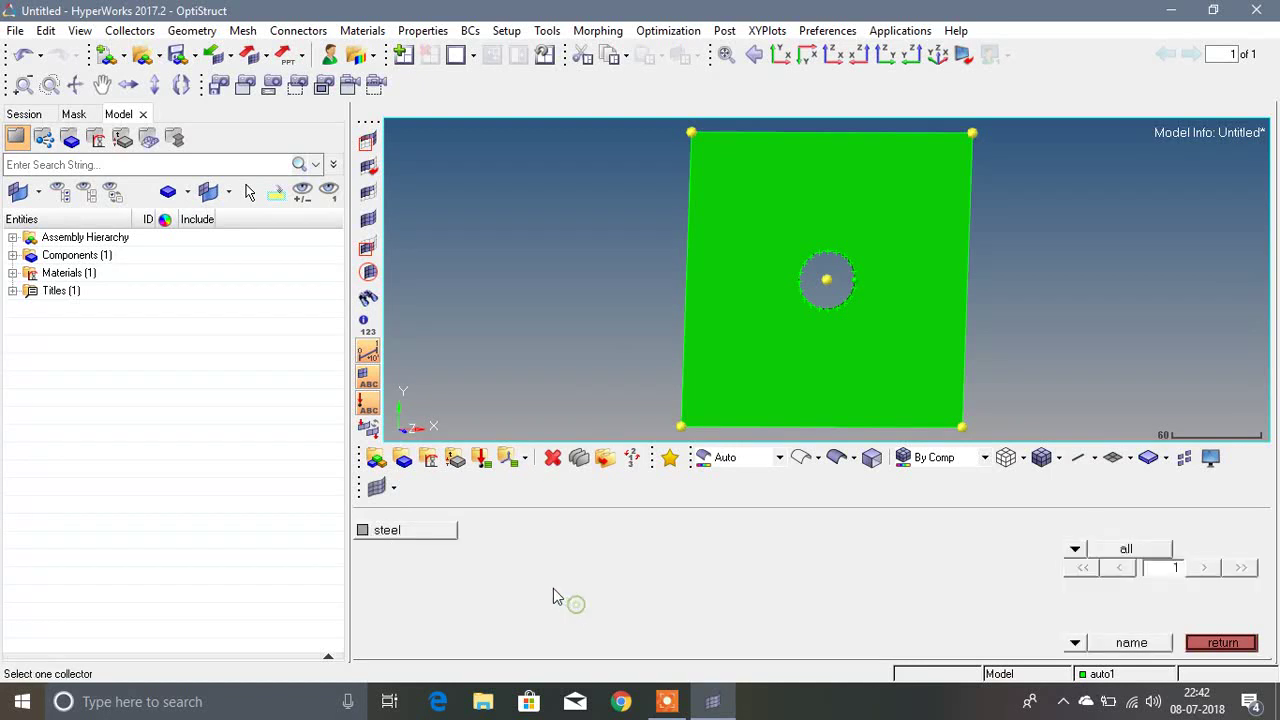
{"action": "left_click", "coordinate": [397, 532]}
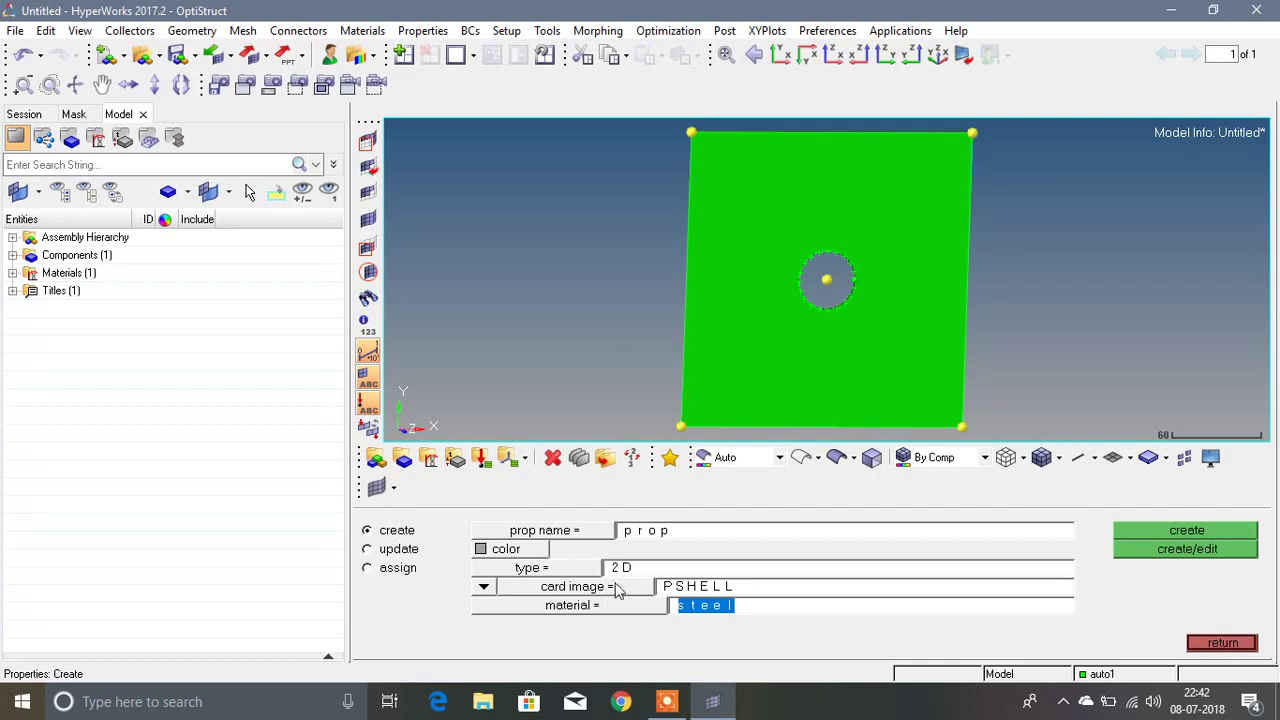
{"action": "left_click", "coordinate": [1166, 550]}
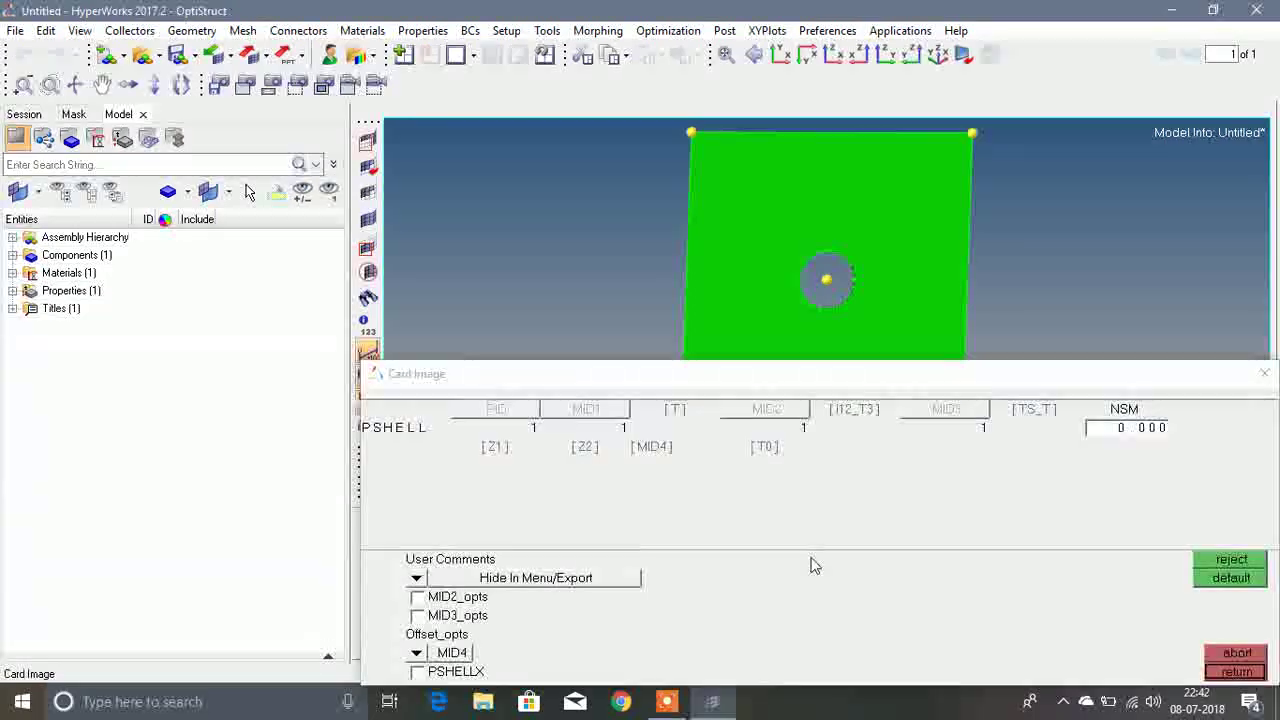
Enable thickness T at 1.000 on the PSHELL card and close the card.
{"action": "left_click", "coordinate": [675, 411]}
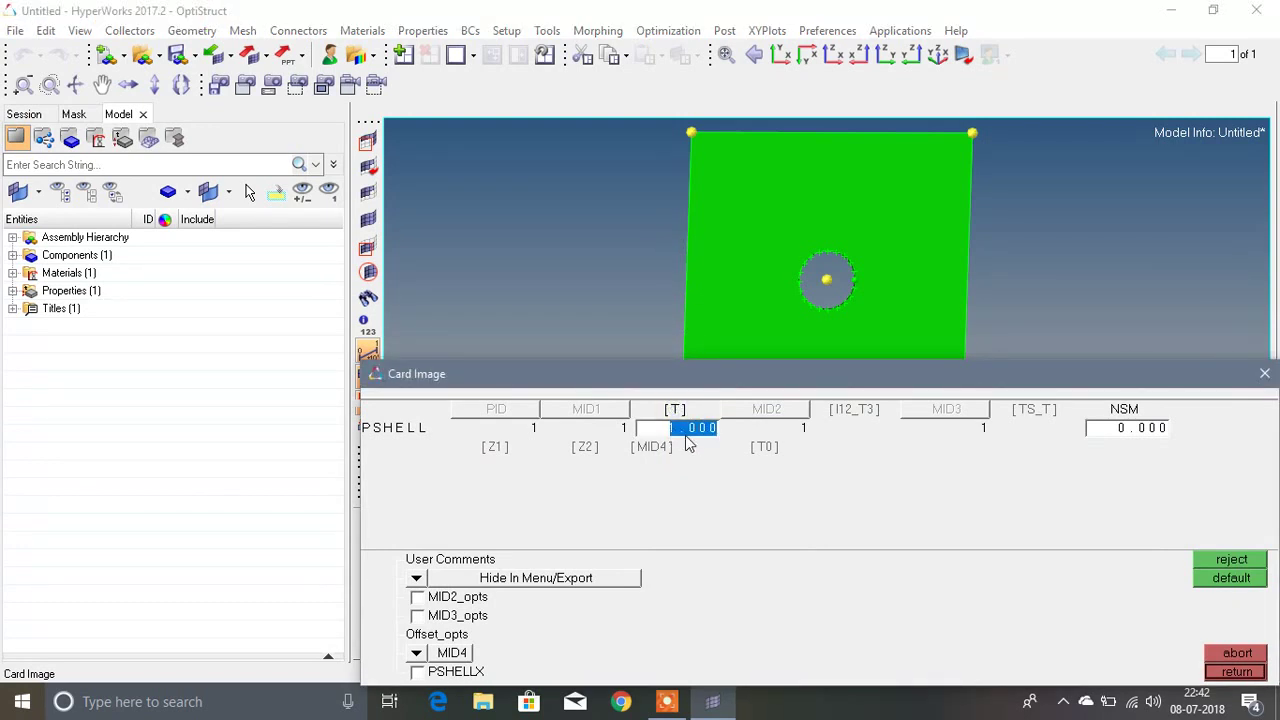
{"action": "left_click", "coordinate": [729, 500]}
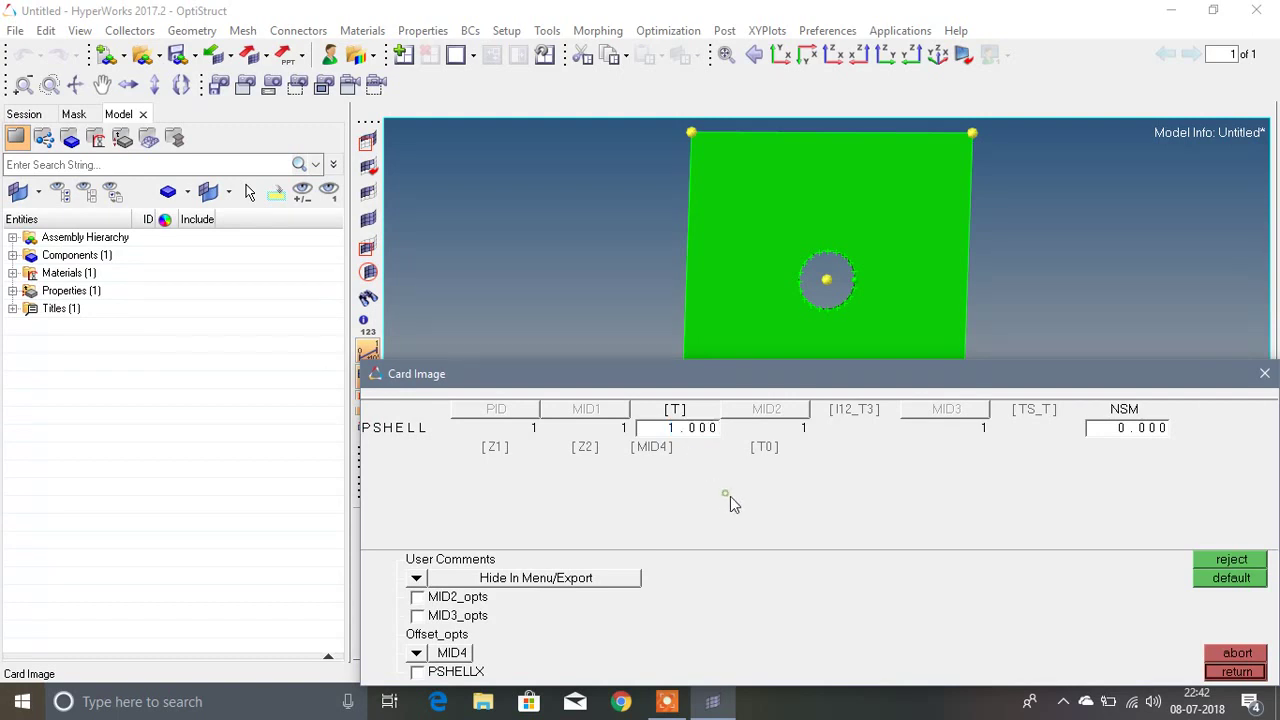
{"action": "left_click", "coordinate": [1238, 673]}
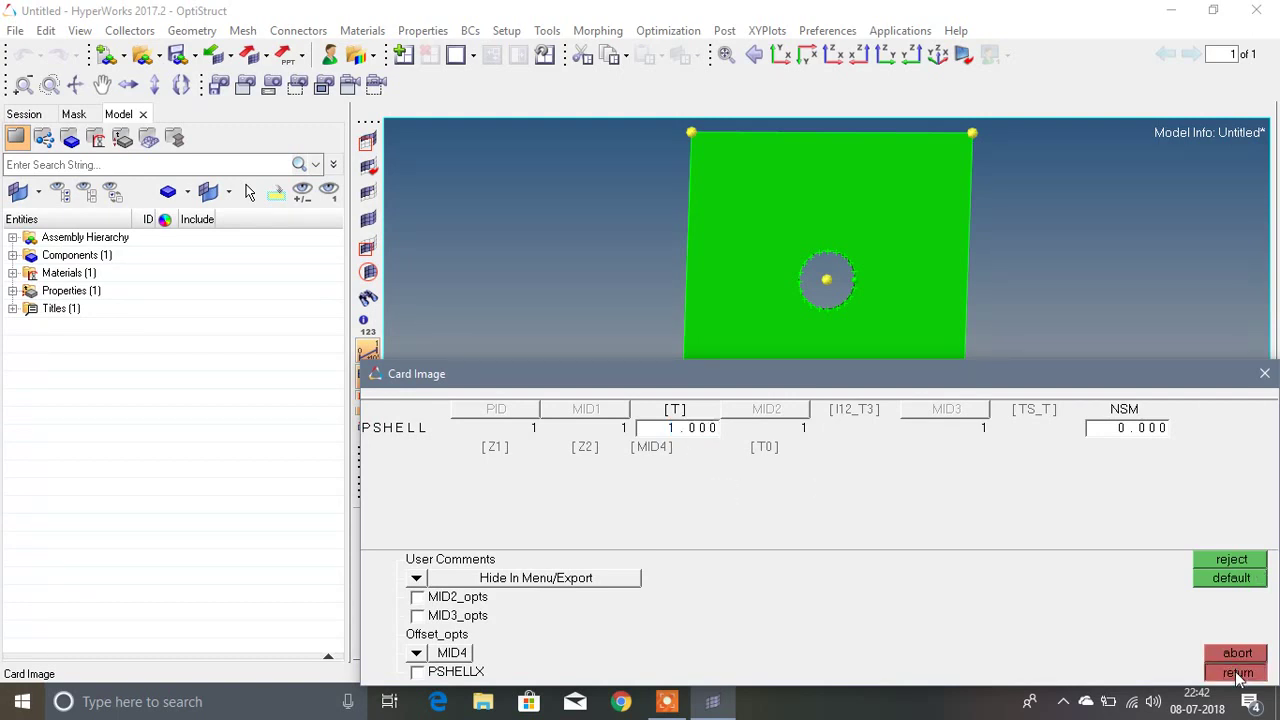
Expand the materials and properties in the model tree, recolor the steel material dark magenta, and leave property creation.
{"action": "left_click", "coordinate": [12, 273]}
{"action": "left_click", "coordinate": [12, 308]}
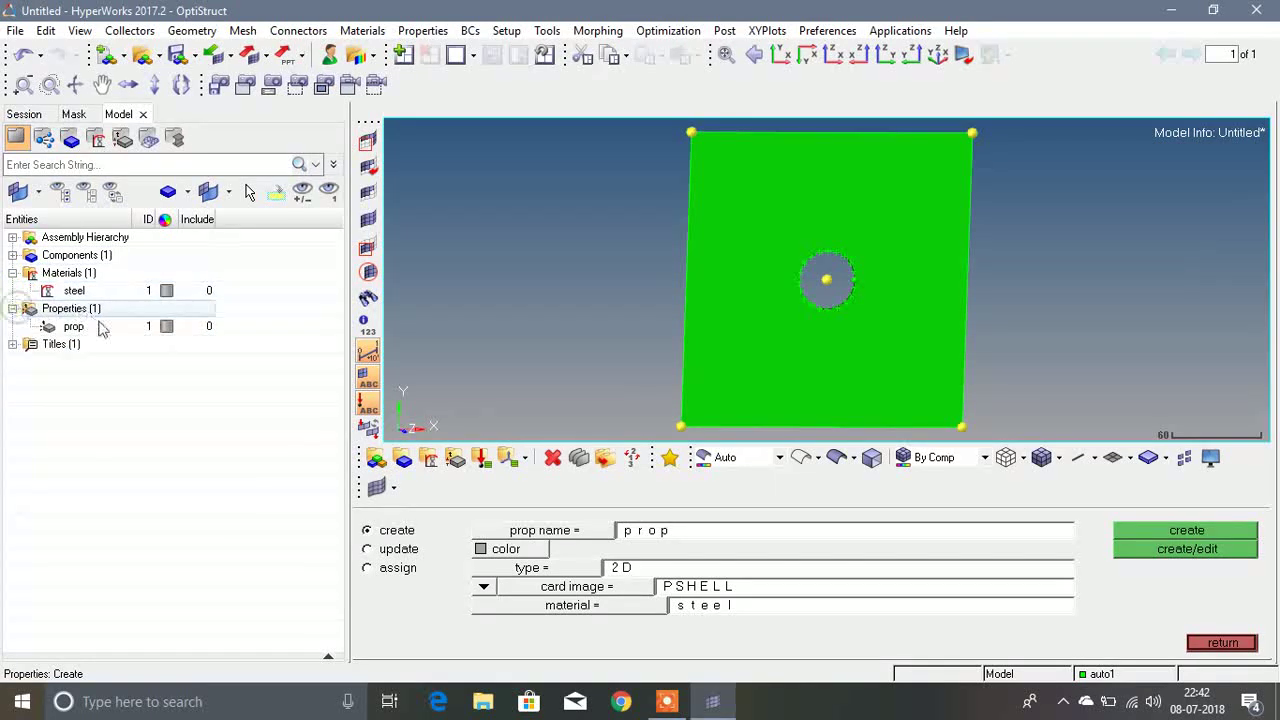
{"action": "left_click", "coordinate": [166, 290]}
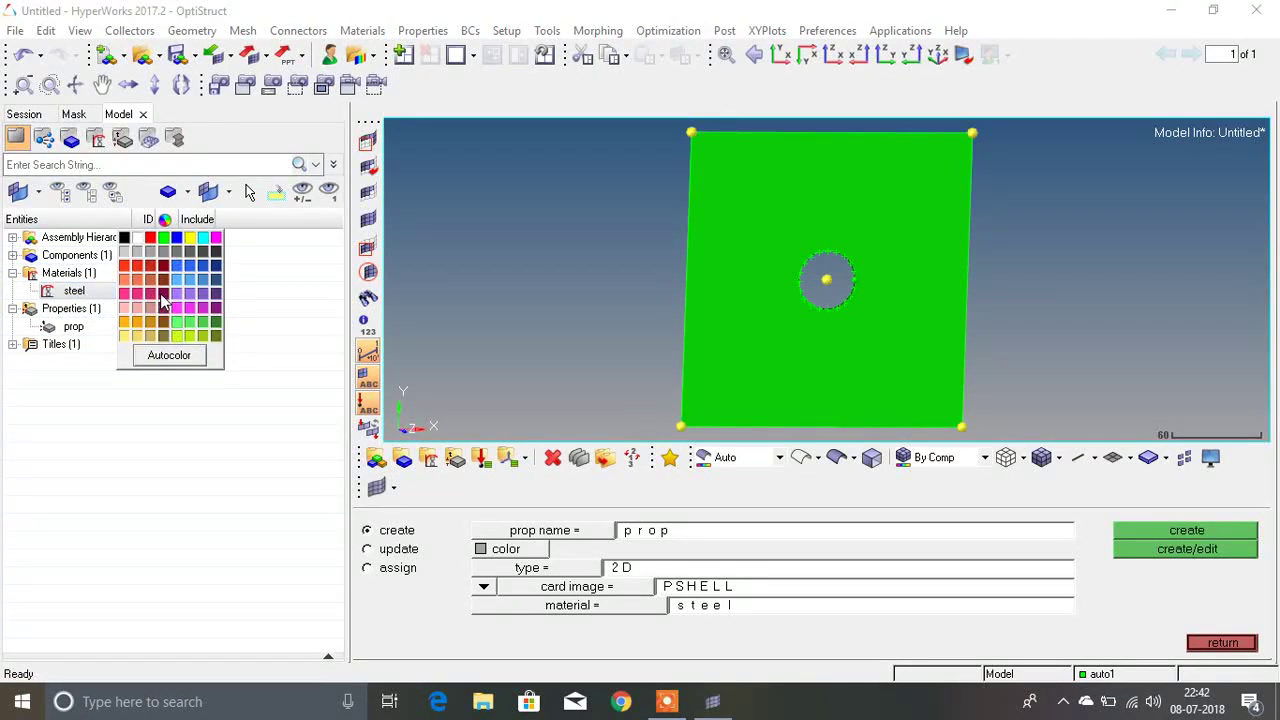
{"action": "left_click", "coordinate": [163, 300]}
{"action": "left_click", "coordinate": [247, 438]}
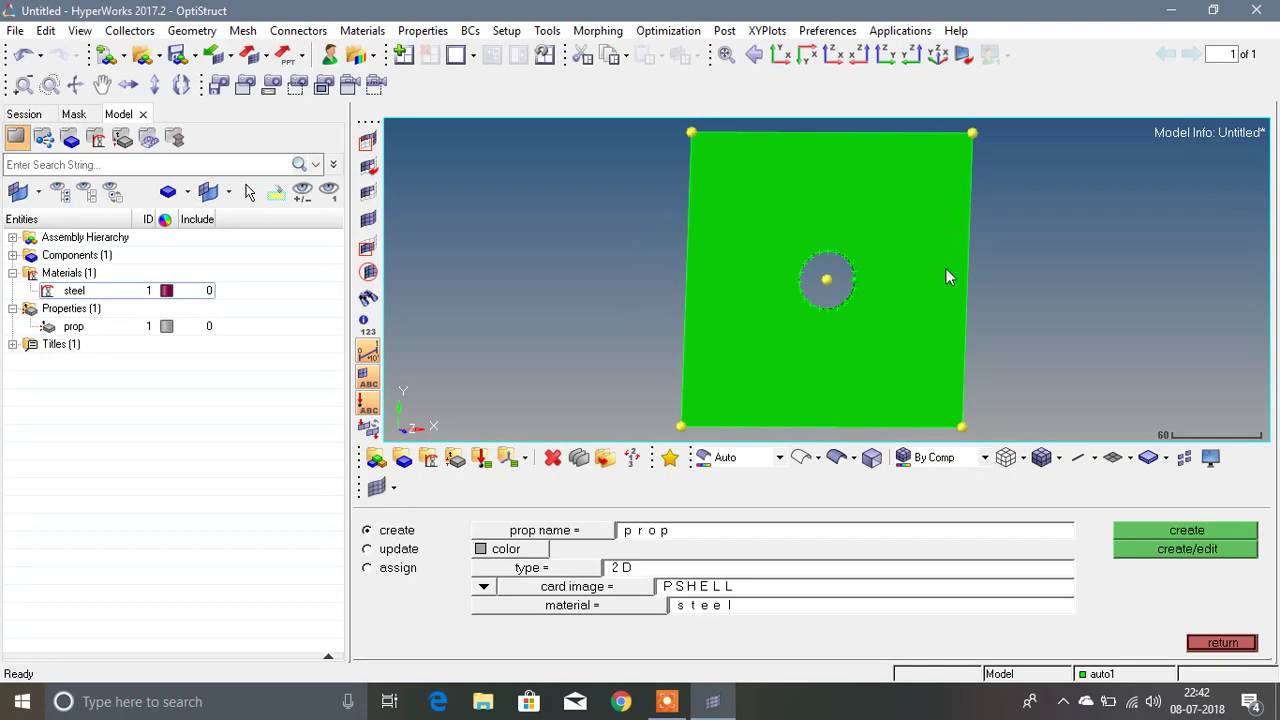
{"action": "left_click", "coordinate": [1214, 646]}
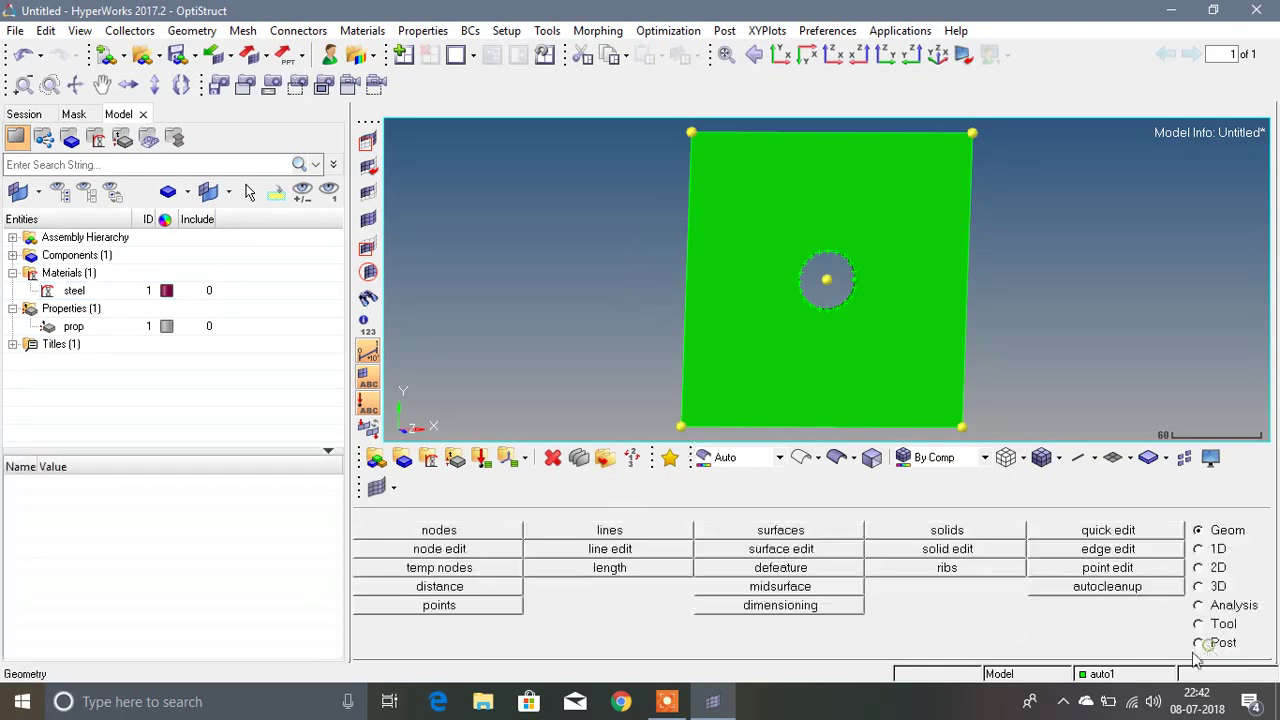
Set up a component update for auto1 with prop as its property.
{"action": "left_click", "coordinate": [404, 464]}
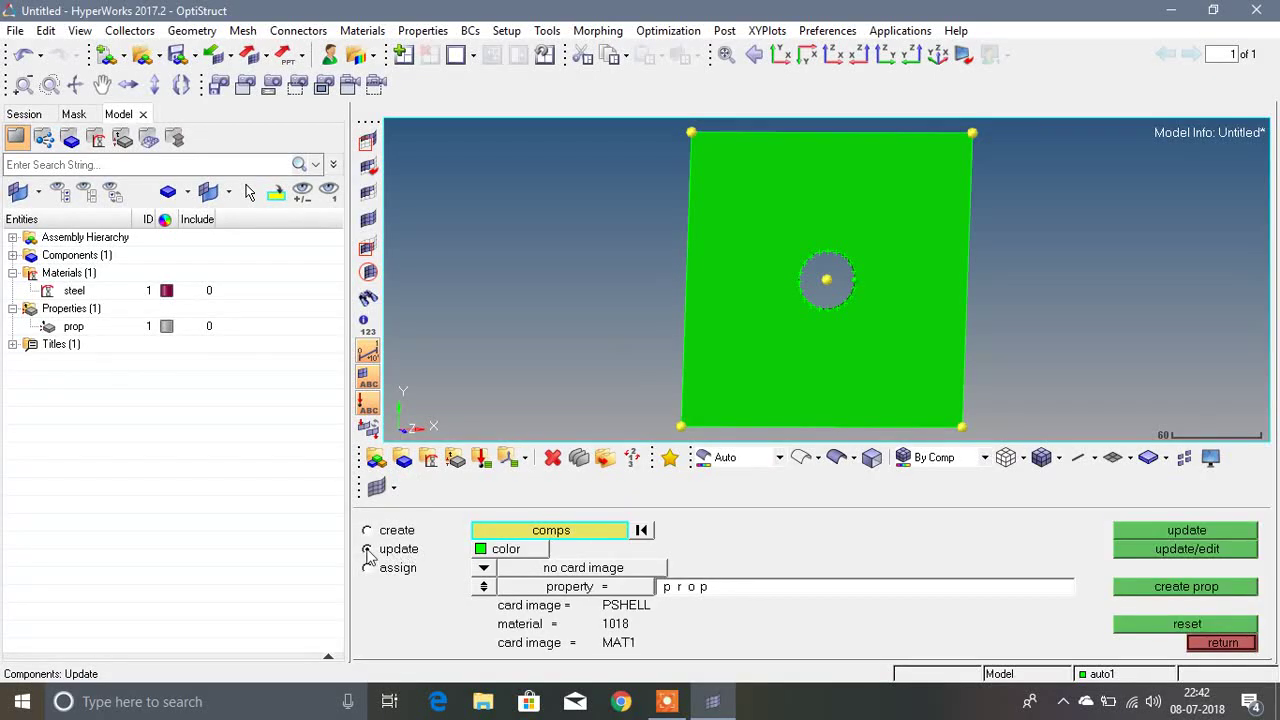
{"action": "left_click", "coordinate": [367, 549]}
{"action": "left_click", "coordinate": [492, 530]}
{"action": "left_click", "coordinate": [410, 532]}
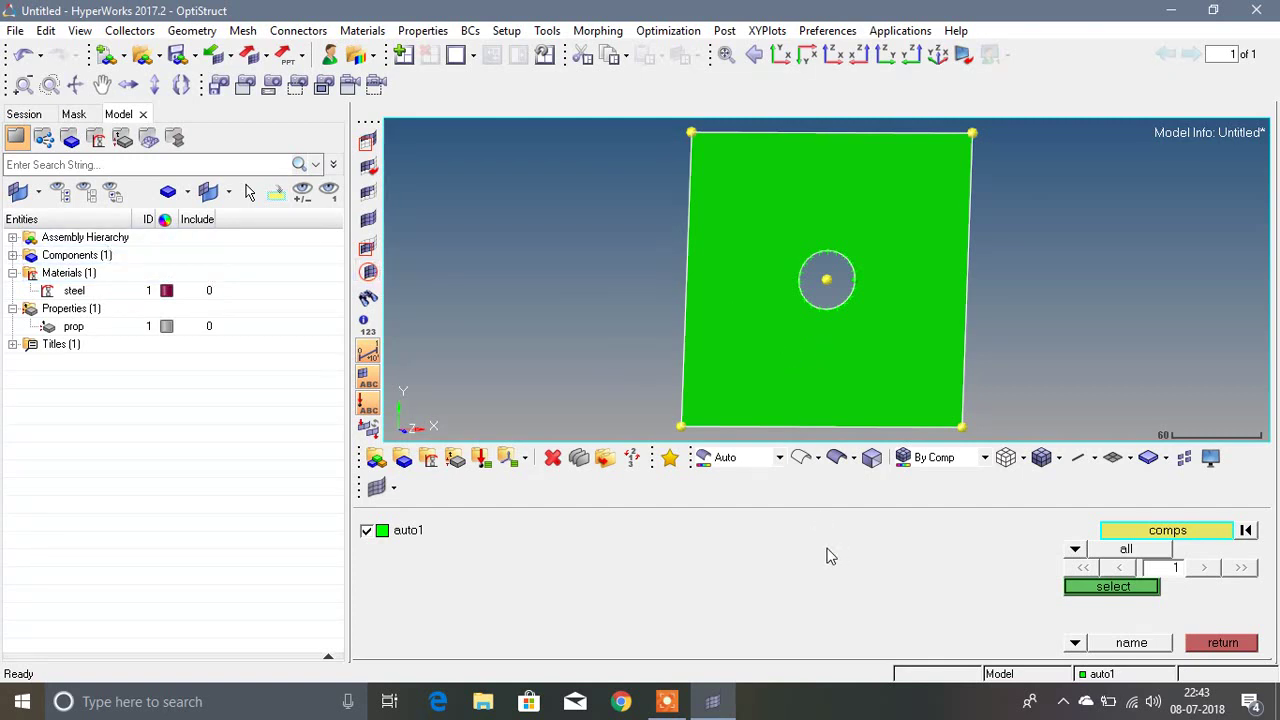
{"action": "left_click", "coordinate": [1090, 590]}
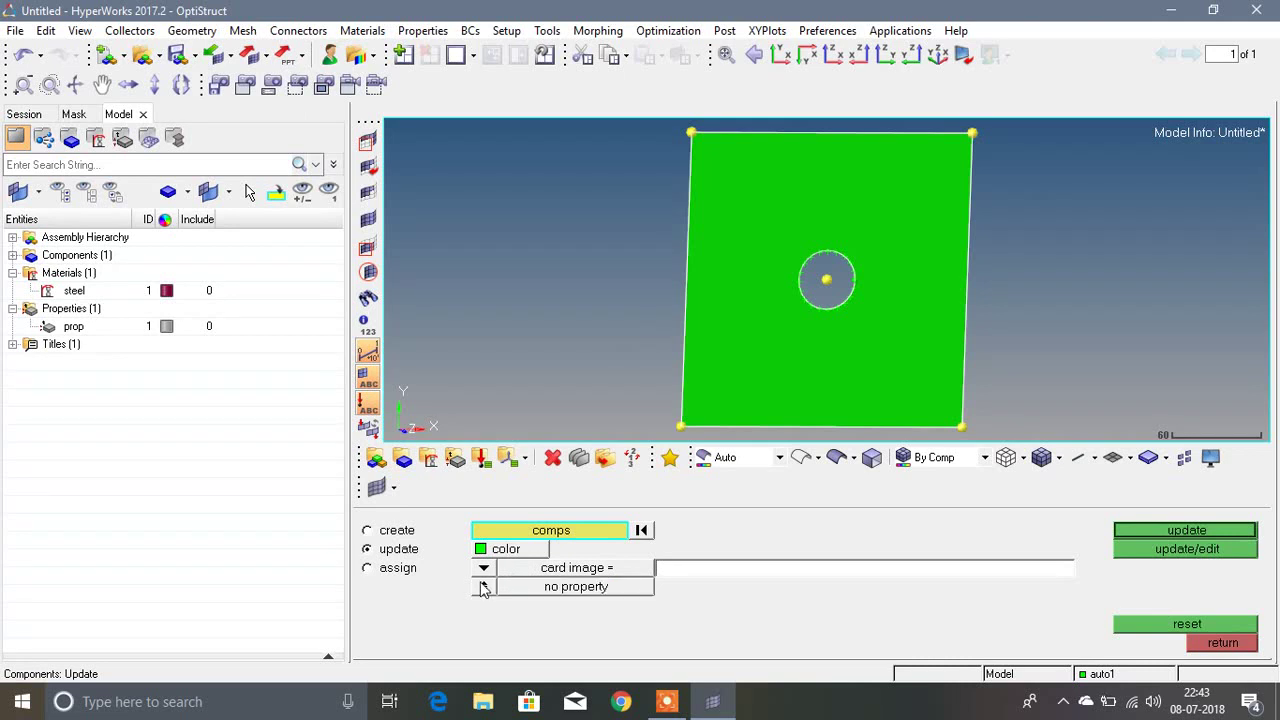
{"action": "left_click", "coordinate": [484, 586]}
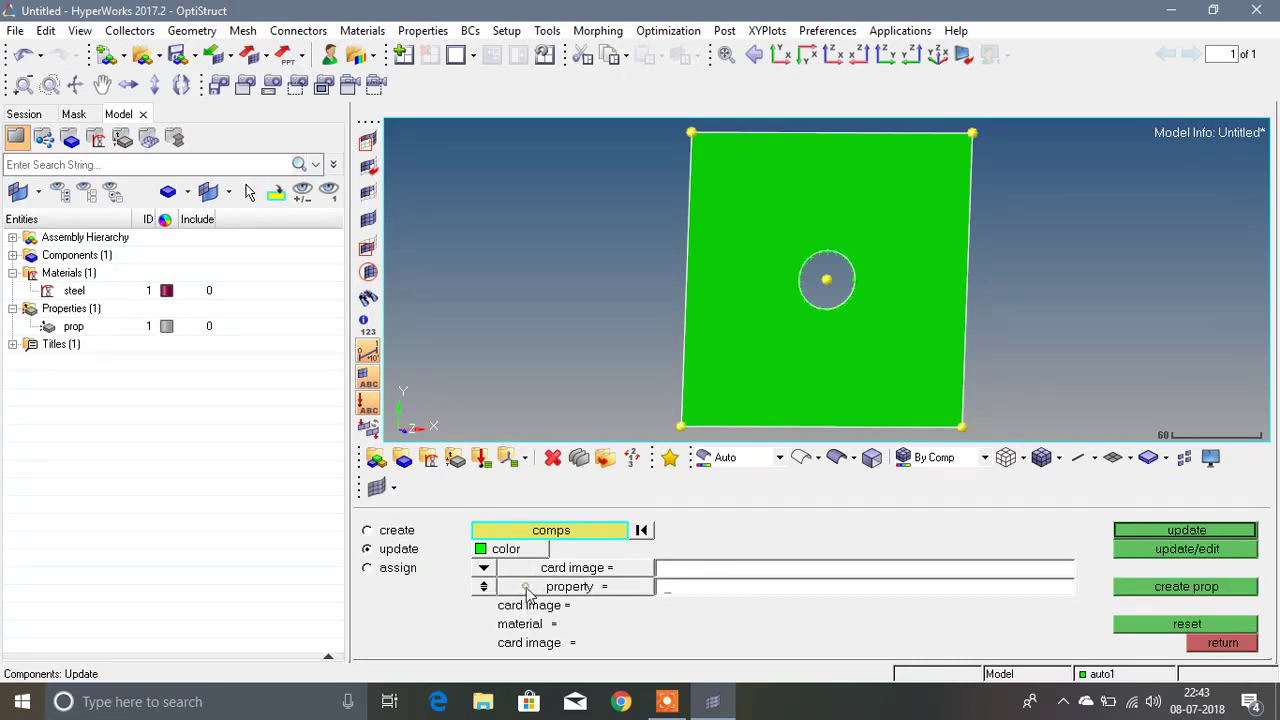
{"action": "left_click", "coordinate": [530, 590]}
{"action": "left_click", "coordinate": [425, 530]}
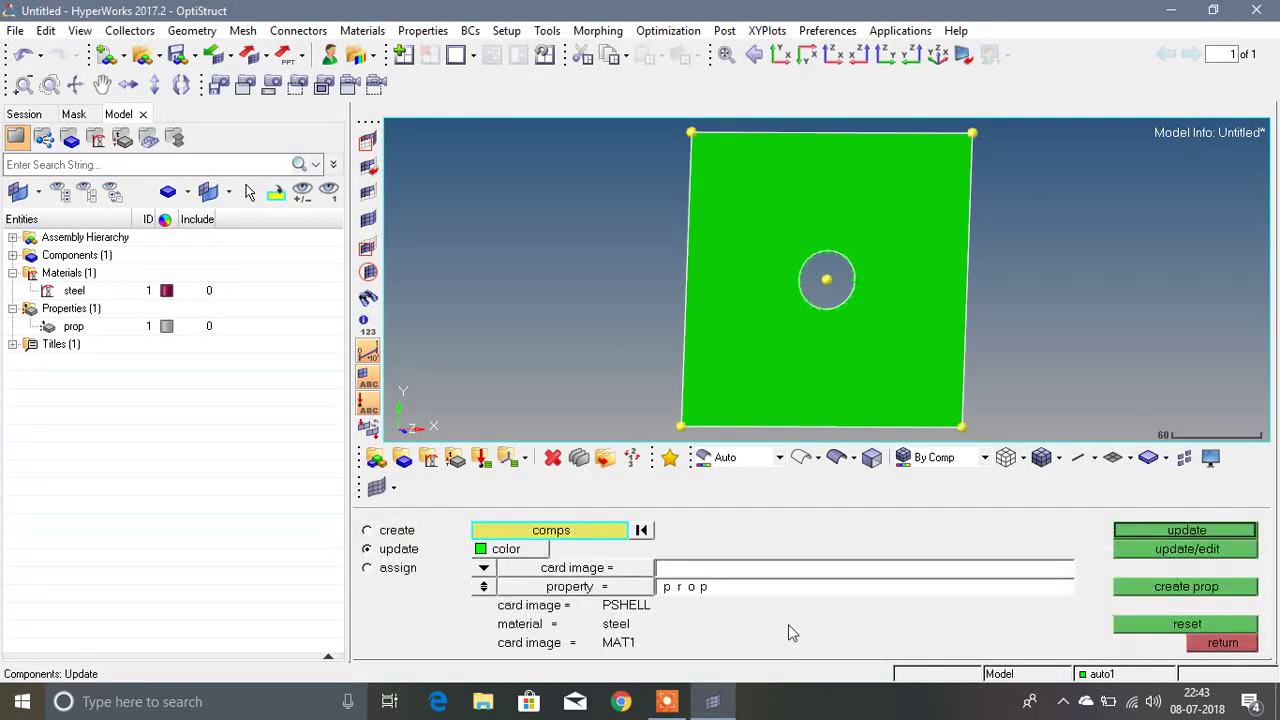
{"action": "left_click_drag", "start_coordinate": [666, 701], "coordinate": [728, 705]}
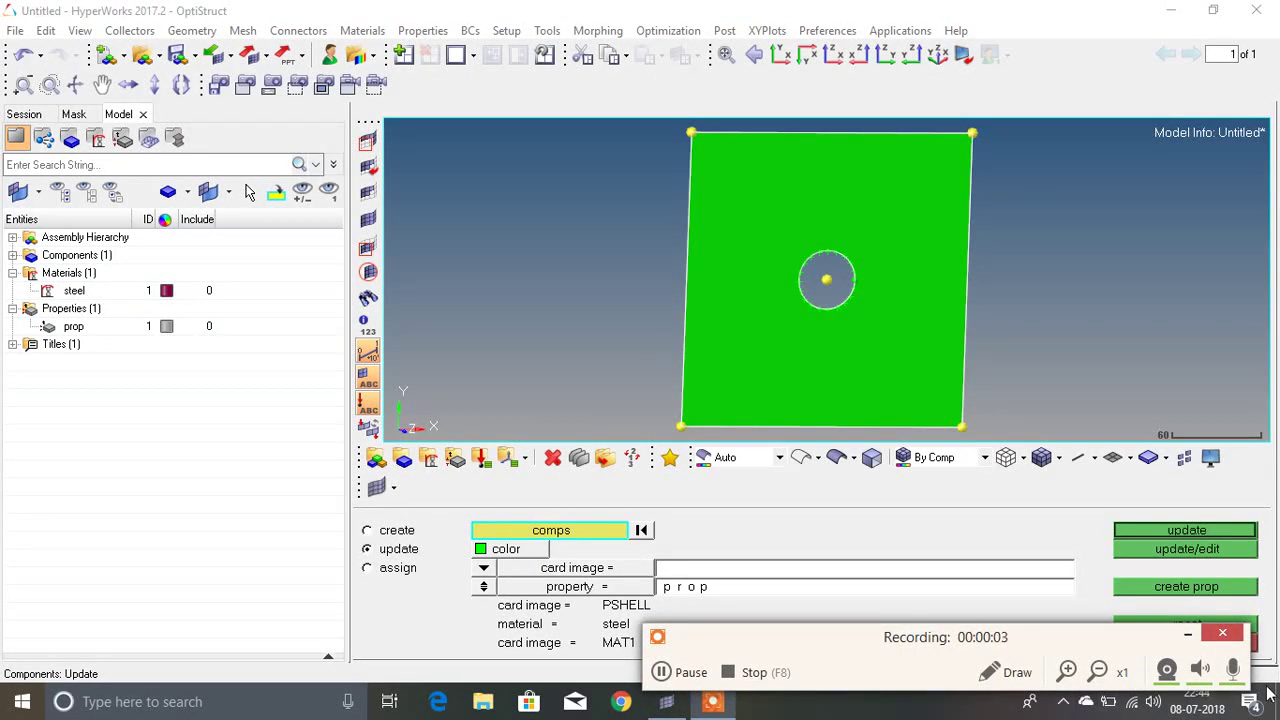
{"action": "left_click", "coordinate": [1232, 672]}
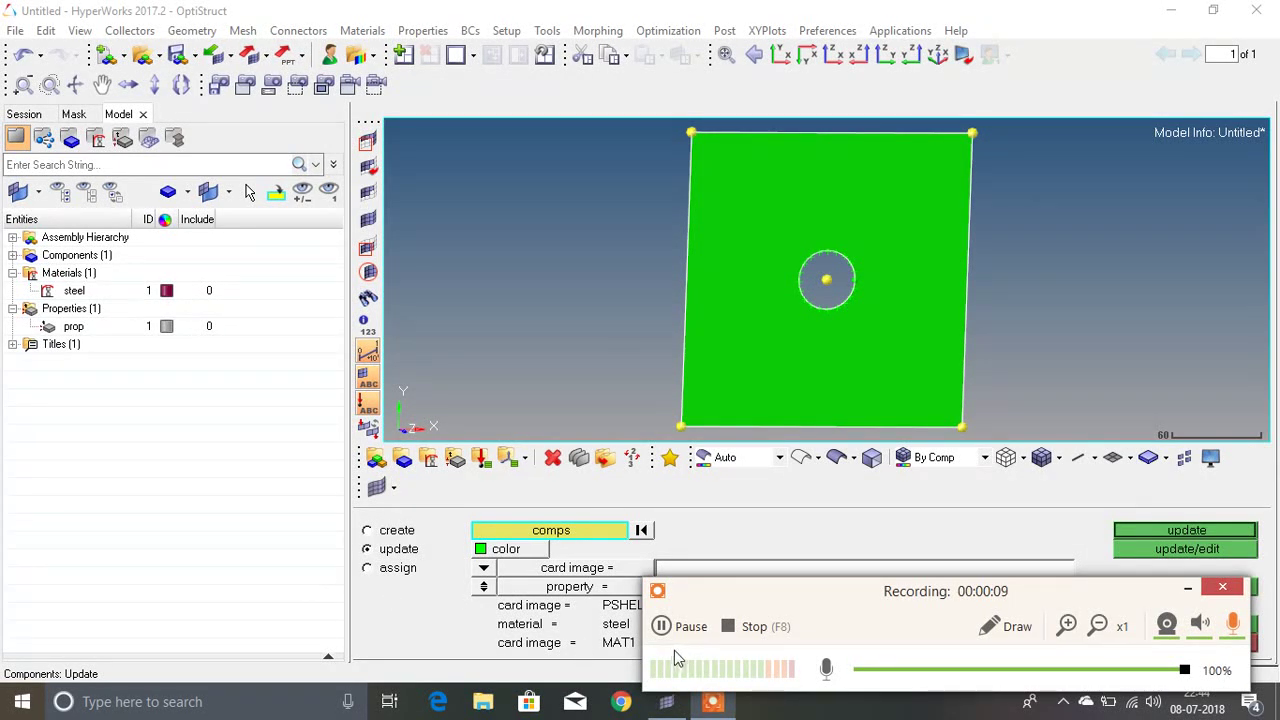
{"action": "left_click", "coordinate": [660, 626]}
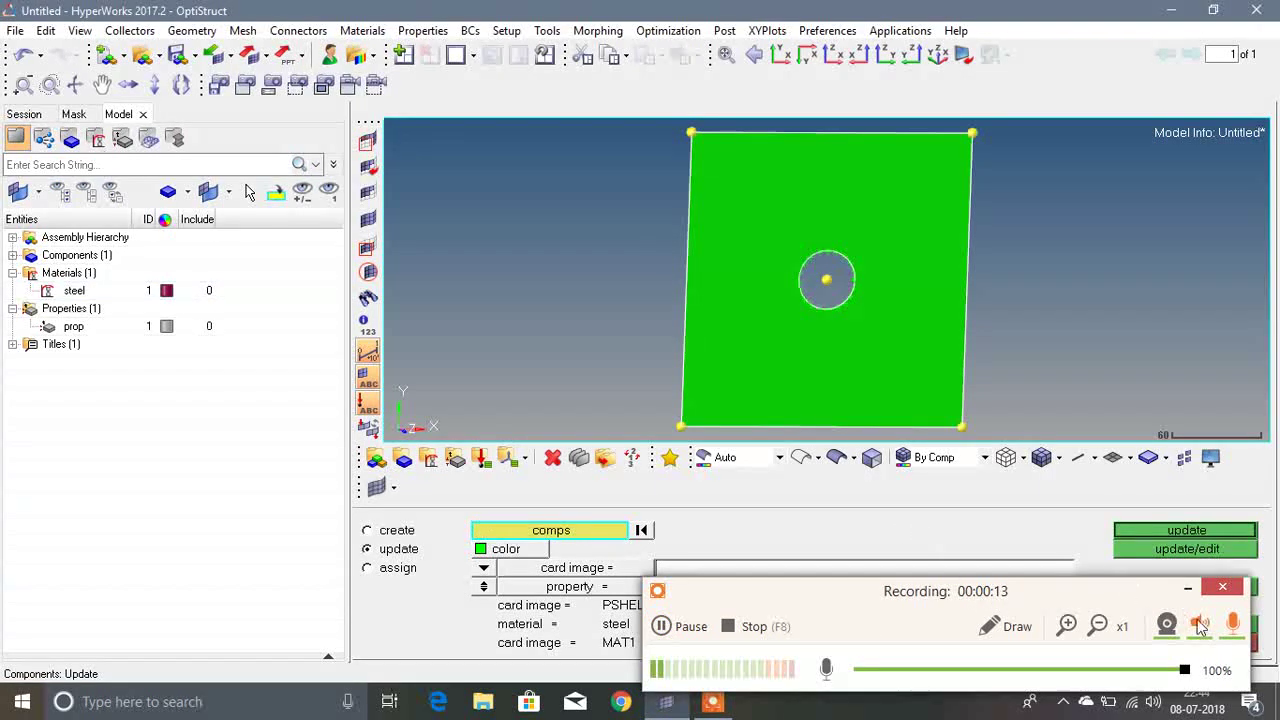
{"action": "left_click", "coordinate": [1188, 588]}
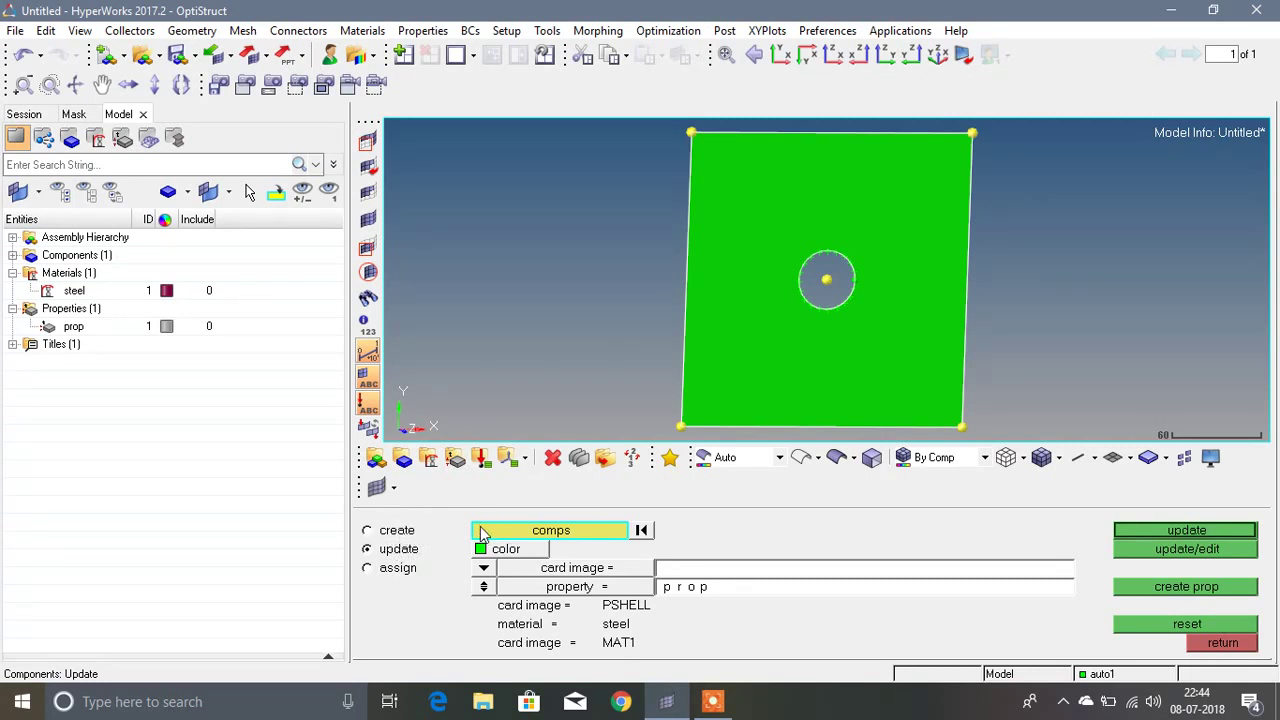
Assign the property prop to component auto1, apply the update, and leave component updating.
{"action": "left_click", "coordinate": [510, 534]}
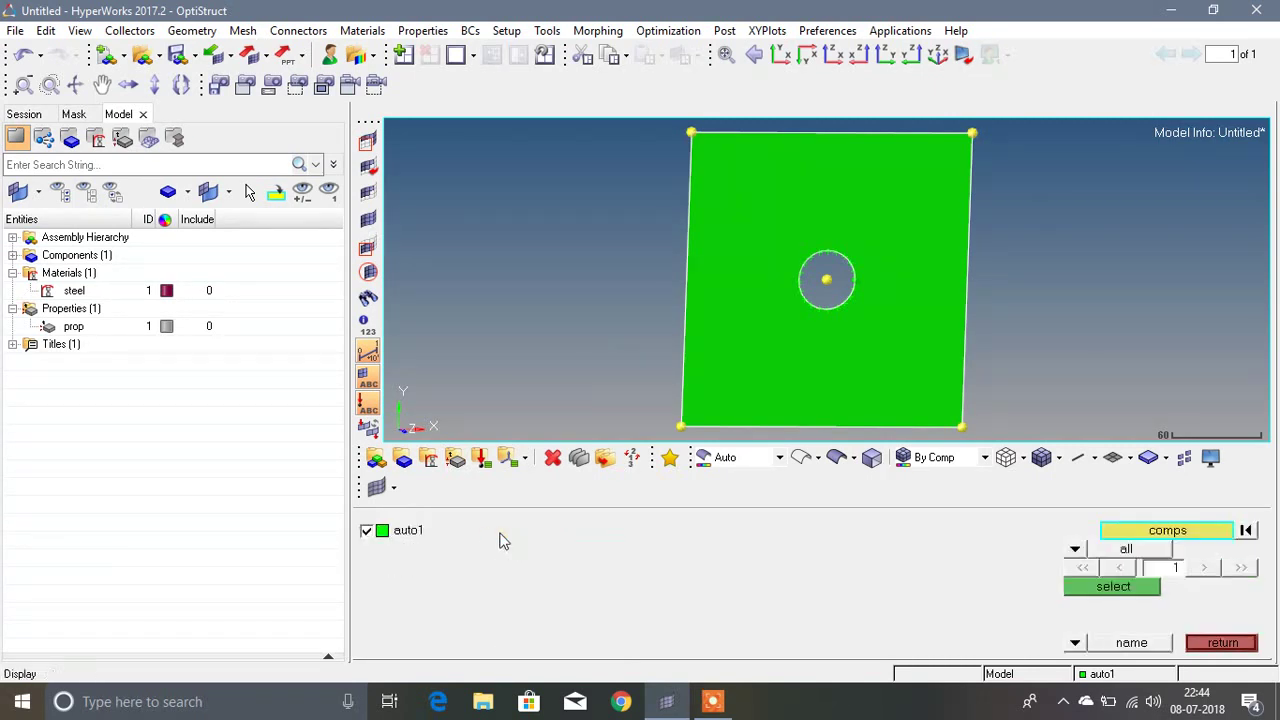
{"action": "left_click", "coordinate": [1108, 590]}
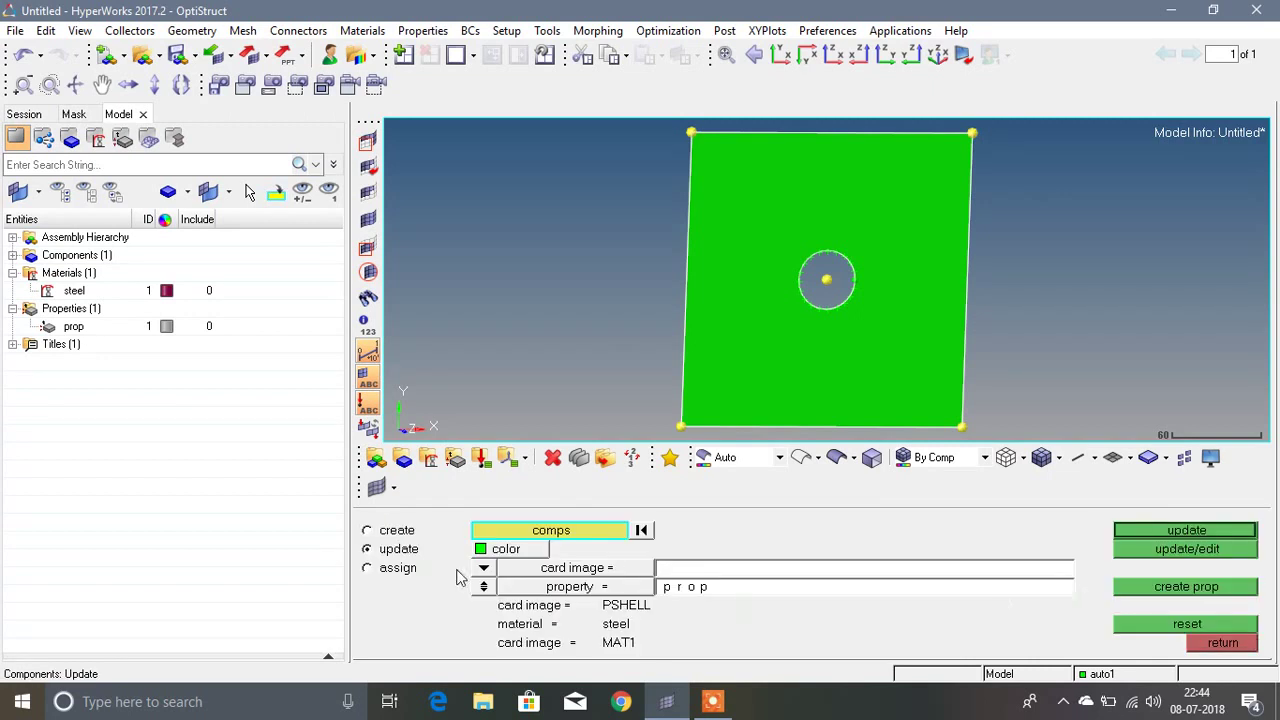
{"action": "left_click", "coordinate": [537, 592]}
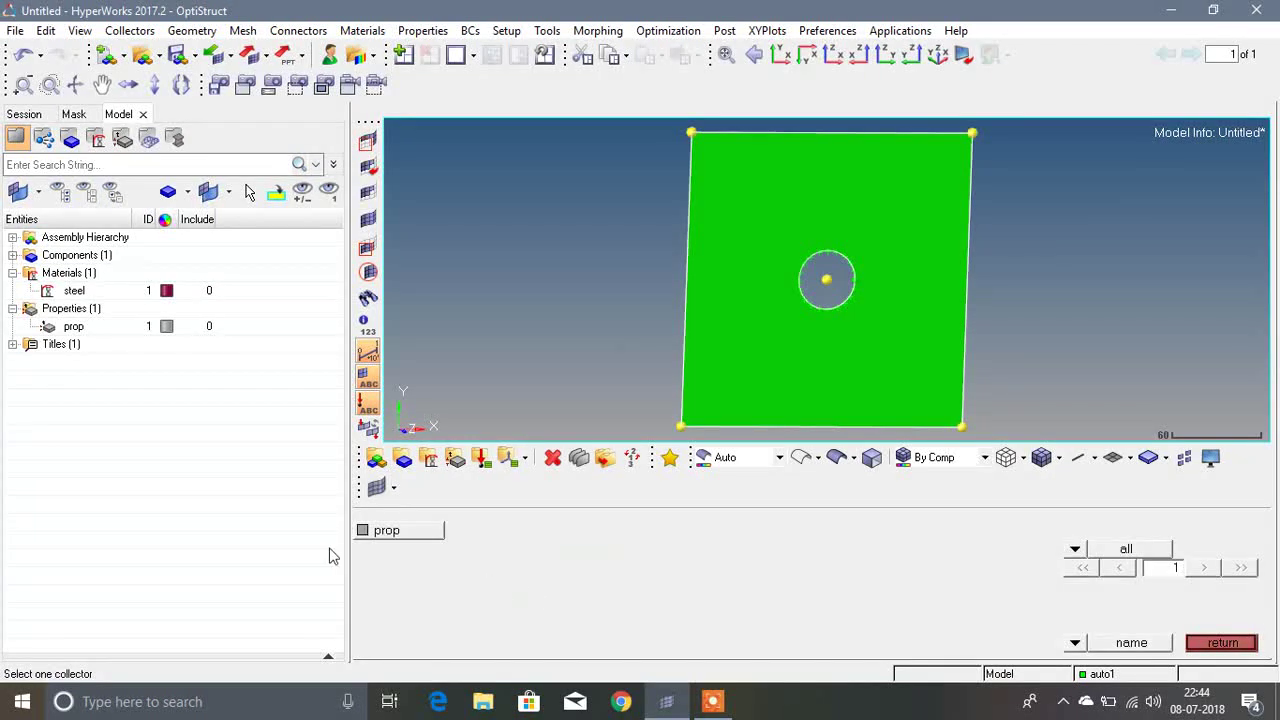
{"action": "left_click", "coordinate": [400, 537]}
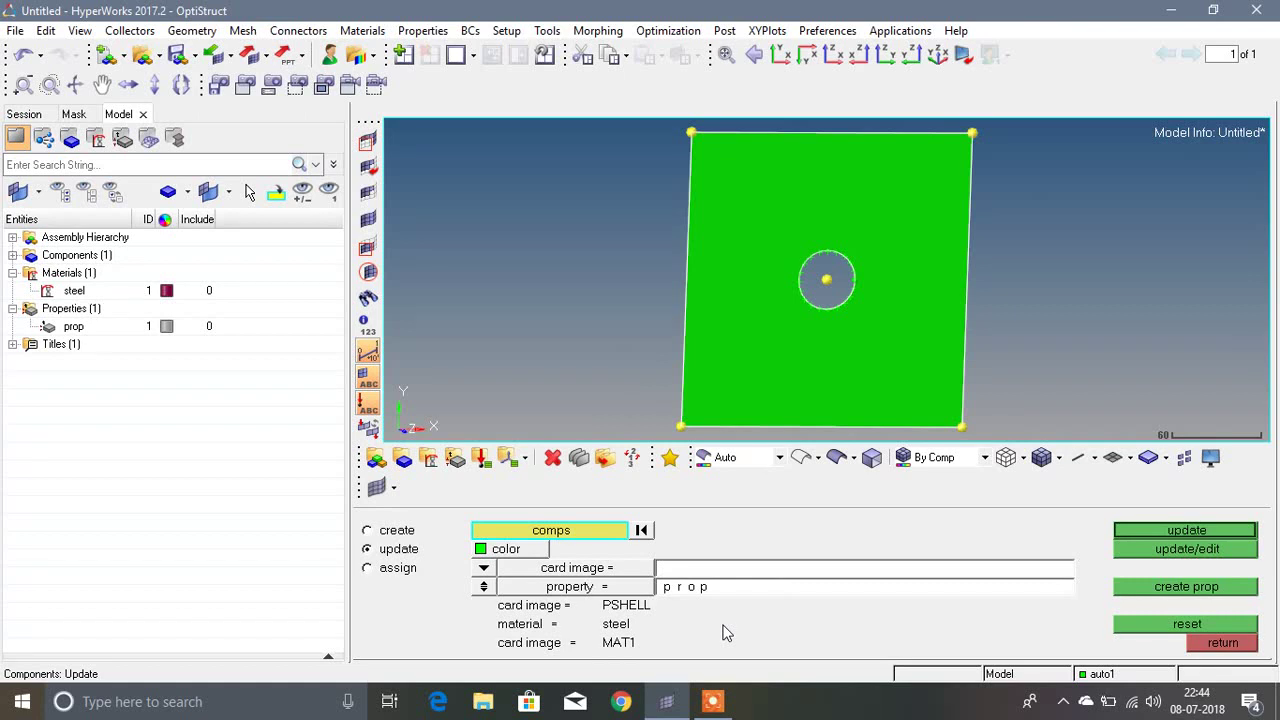
{"action": "left_click", "coordinate": [1124, 535]}
{"action": "left_click", "coordinate": [1222, 642]}
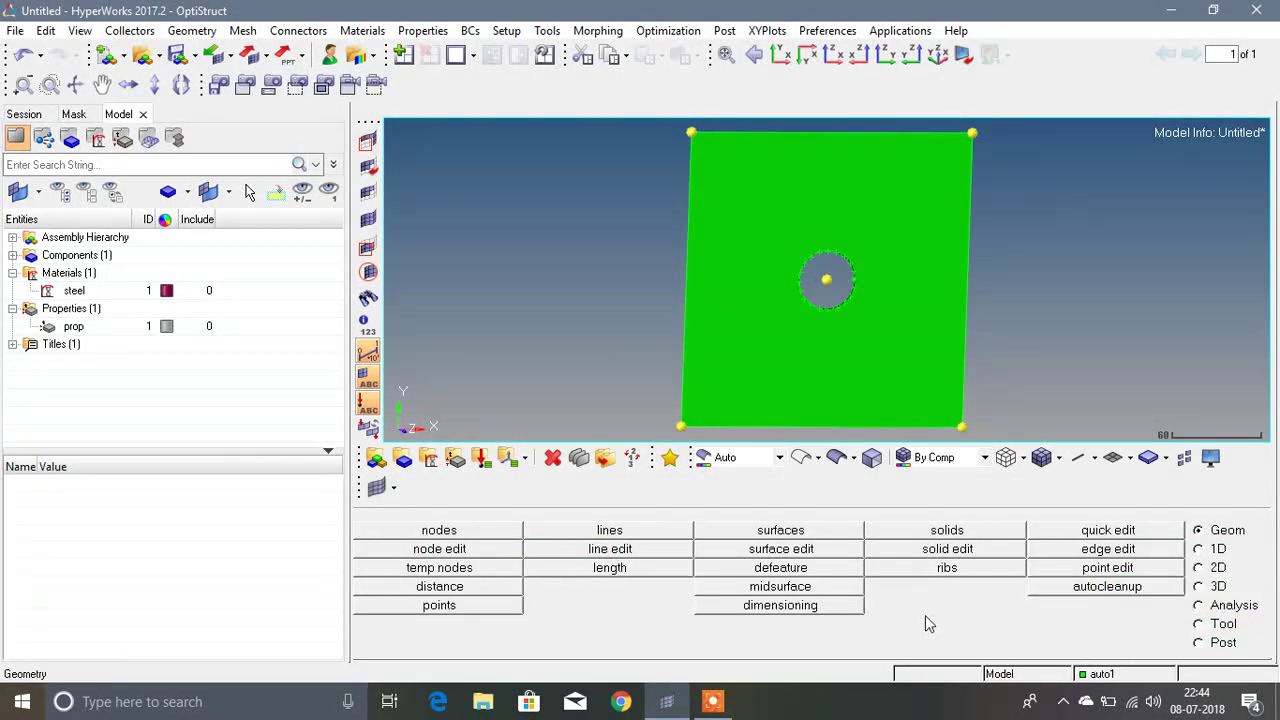
Automesh the plate surface using size and bias with element size 2.000 and mesh type quads.
{"action": "left_click", "coordinate": [1212, 569]}
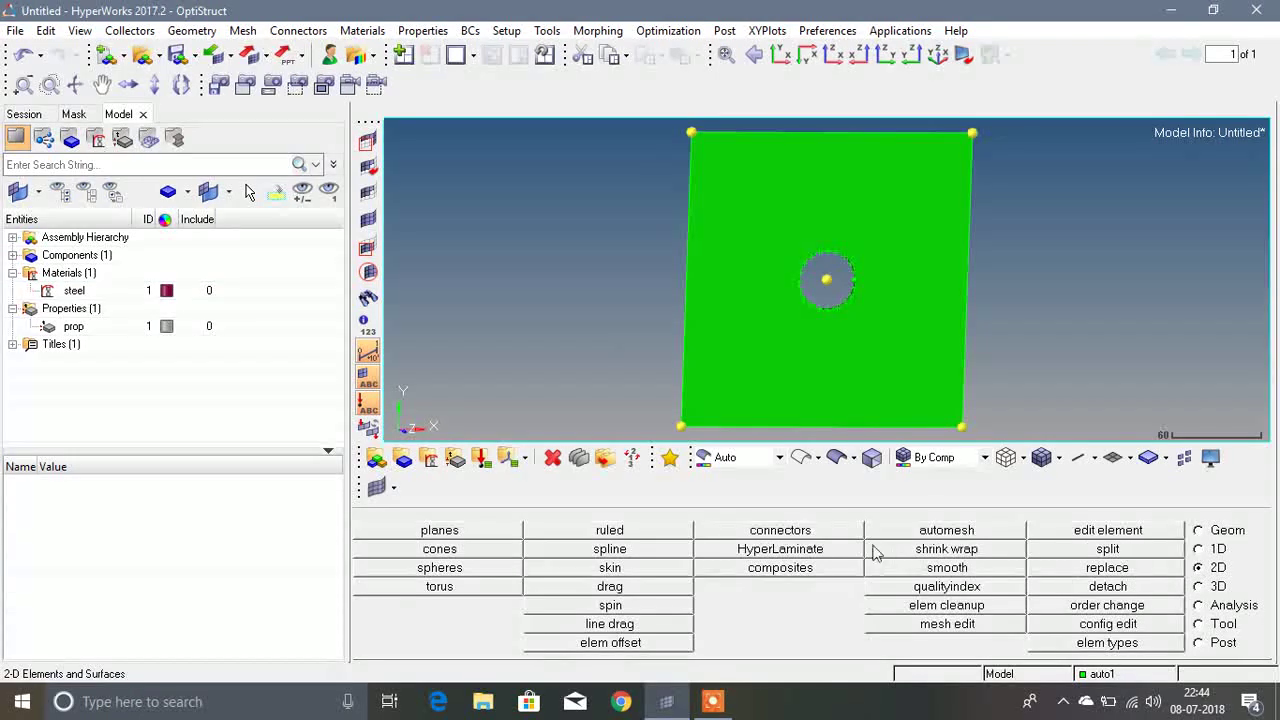
{"action": "left_click", "coordinate": [930, 531]}
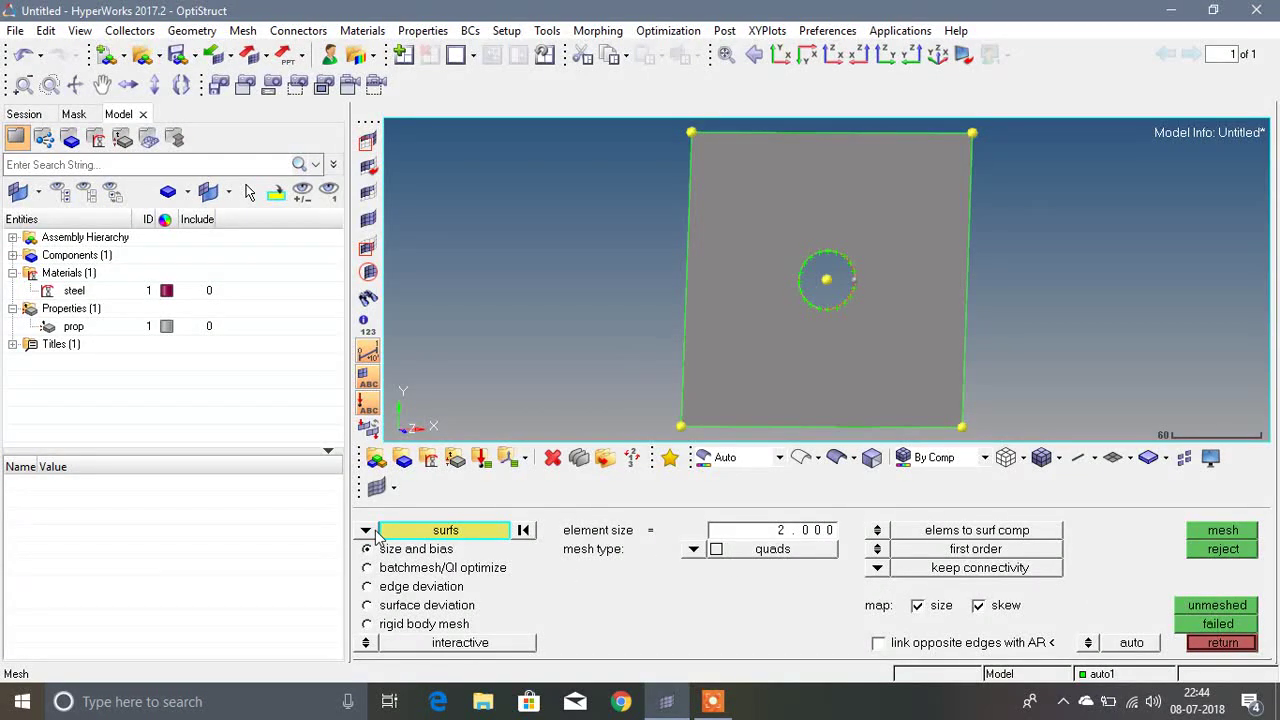
{"action": "left_click", "coordinate": [836, 457]}
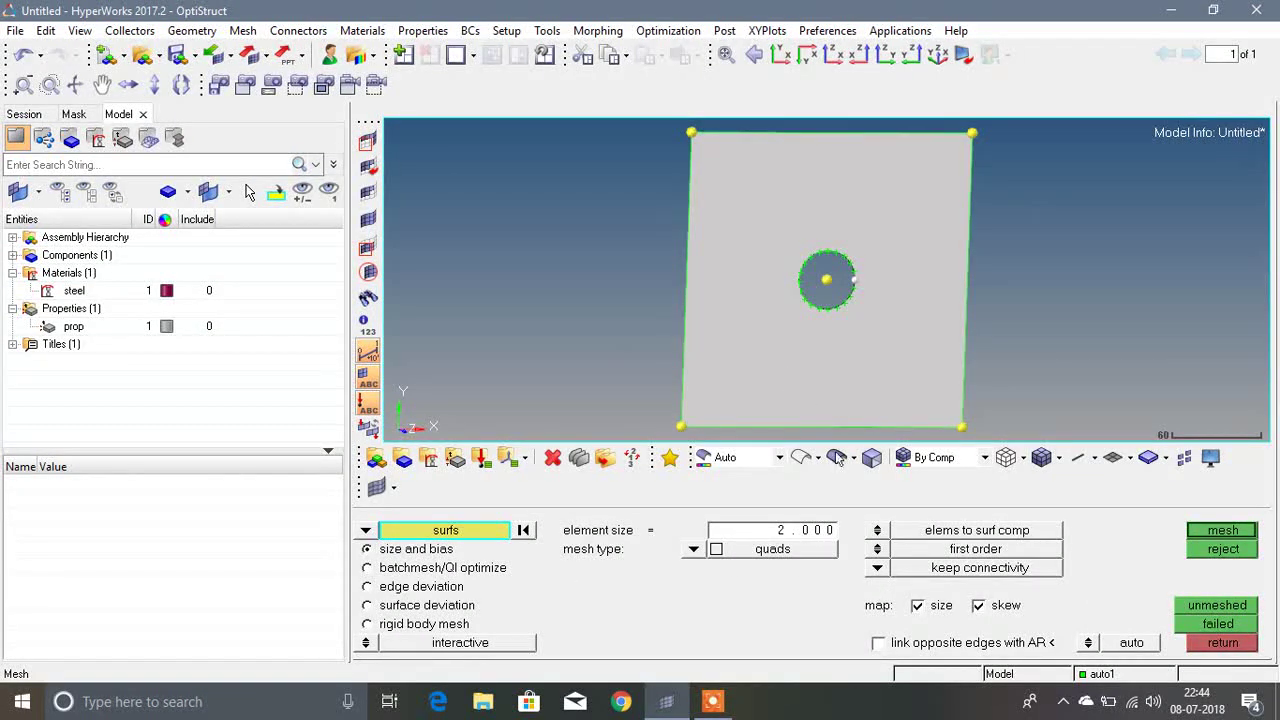
{"action": "left_click", "coordinate": [762, 531]}
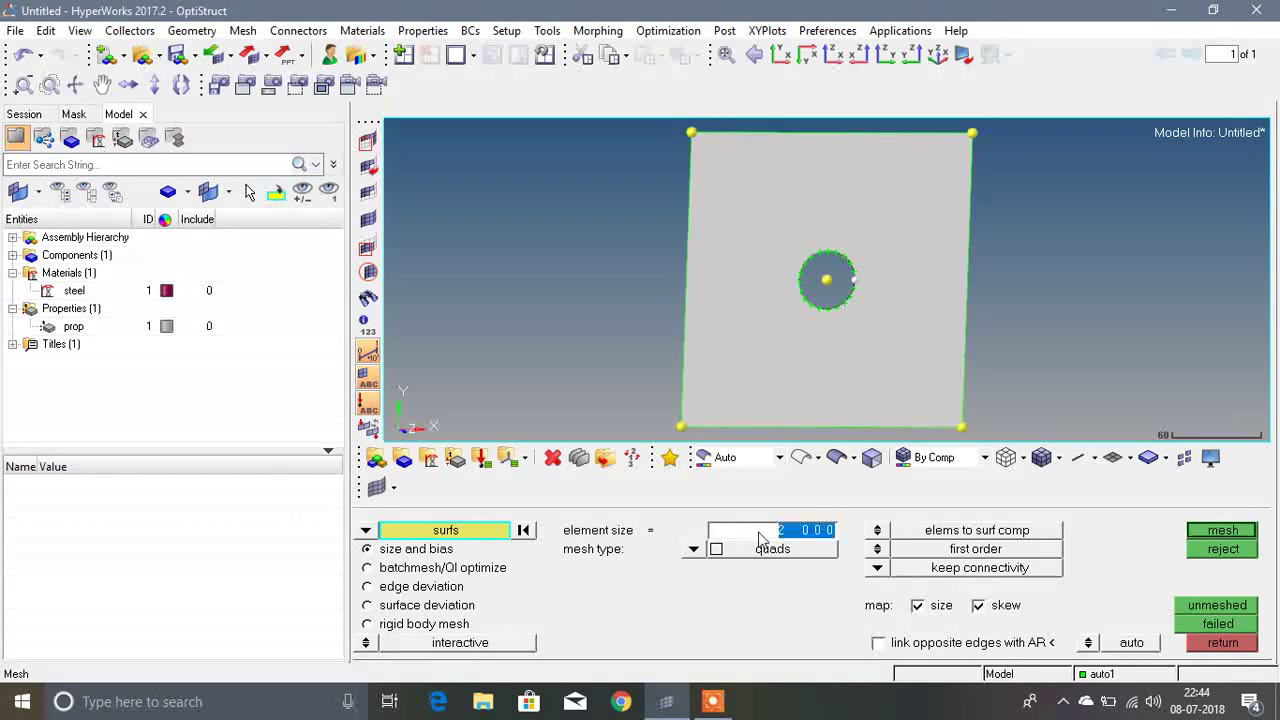
{"action": "left_click", "coordinate": [693, 549]}
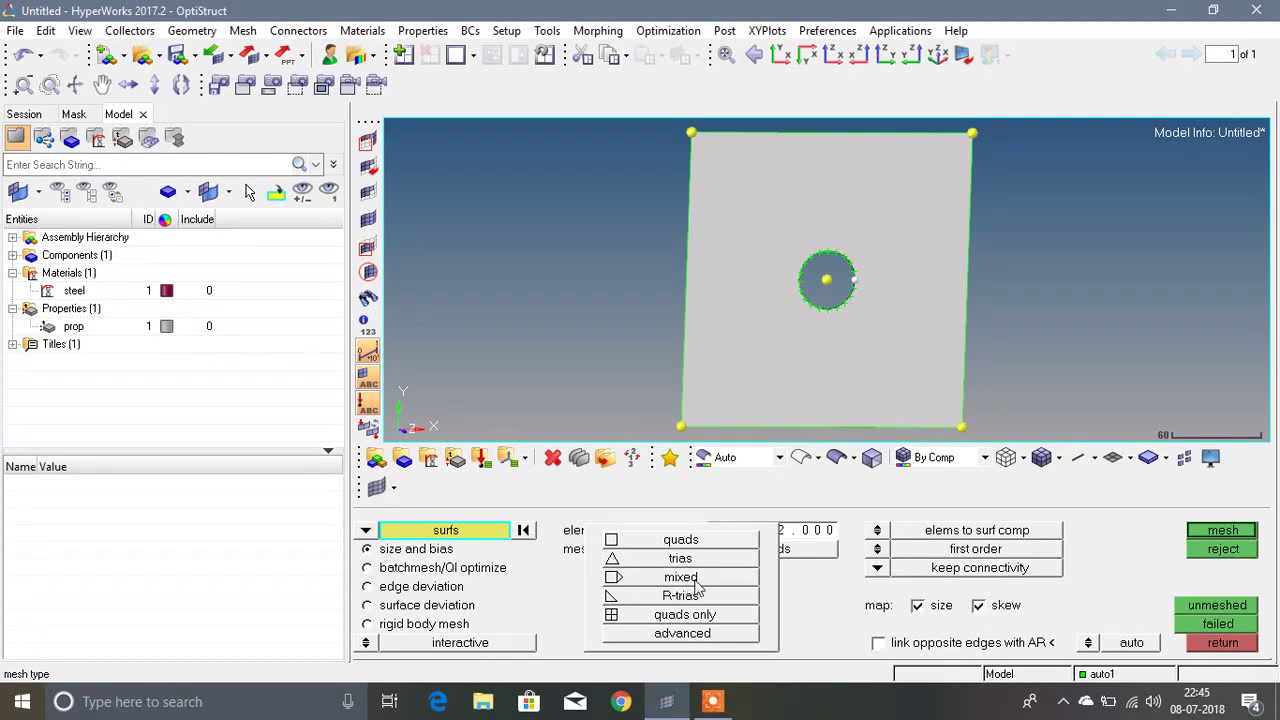
{"action": "left_click", "coordinate": [696, 580]}
{"action": "left_click", "coordinate": [693, 548]}
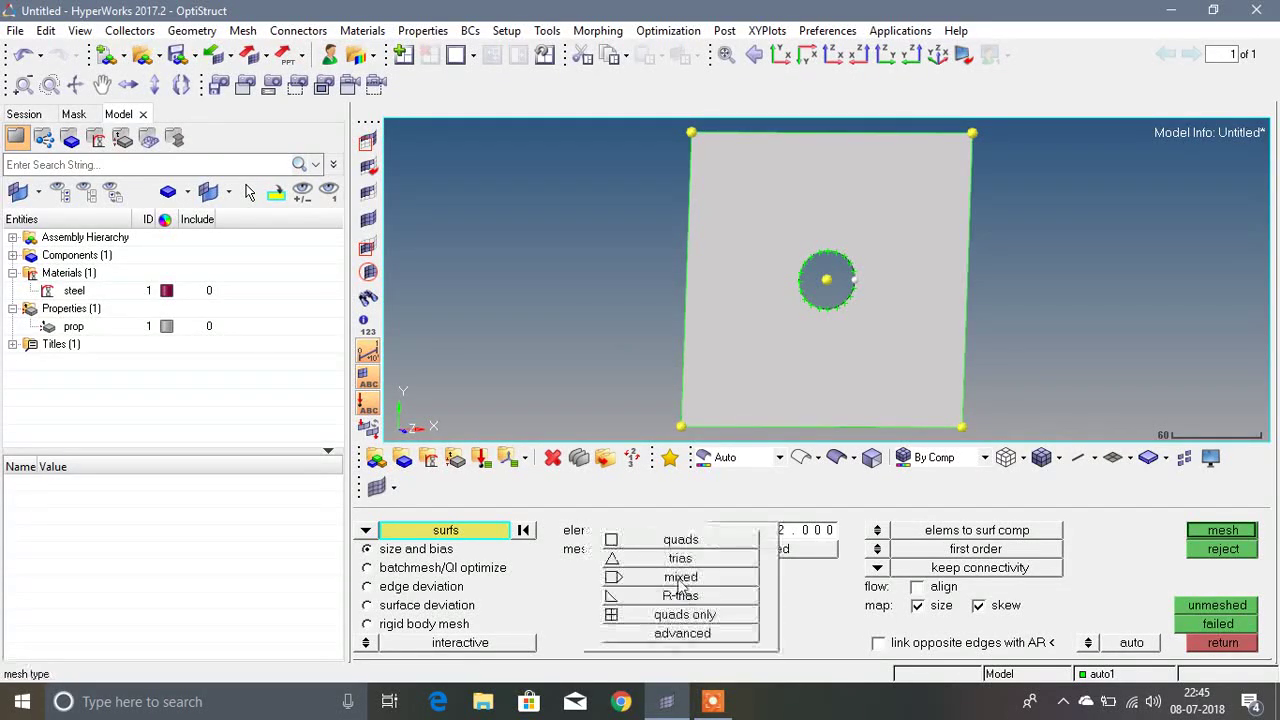
{"action": "left_click", "coordinate": [689, 544]}
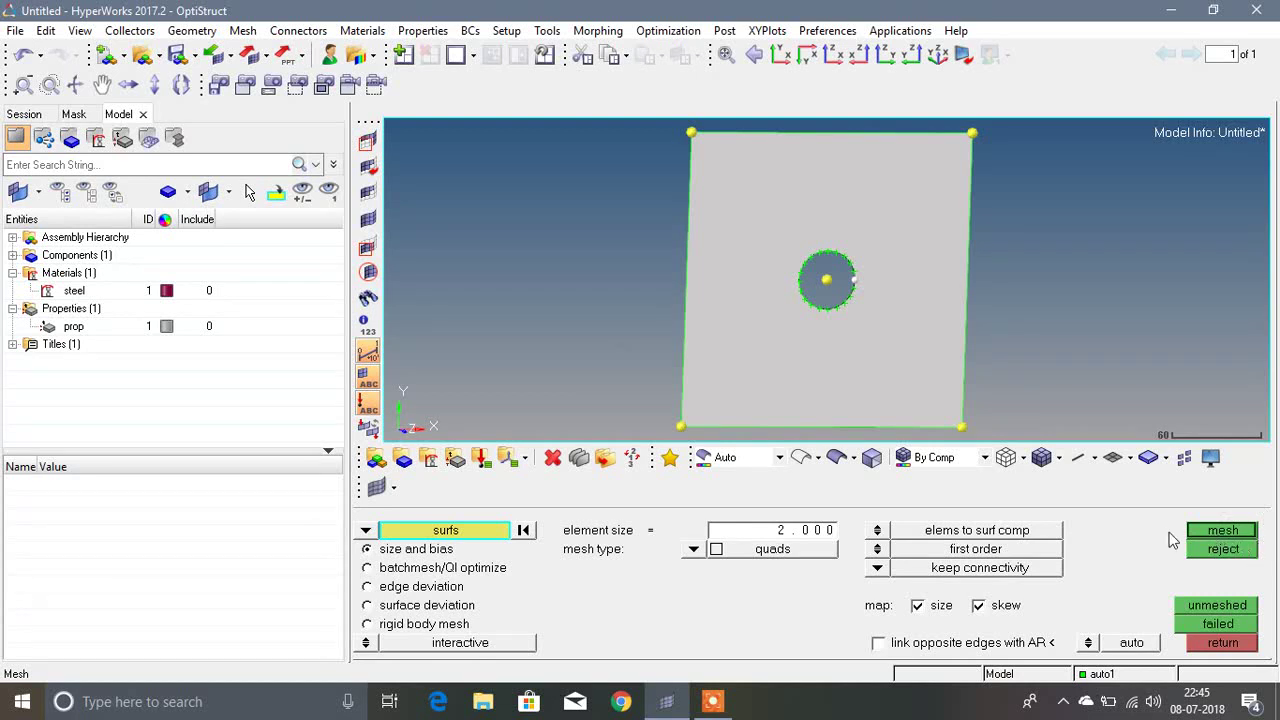
{"action": "left_click", "coordinate": [1221, 531]}
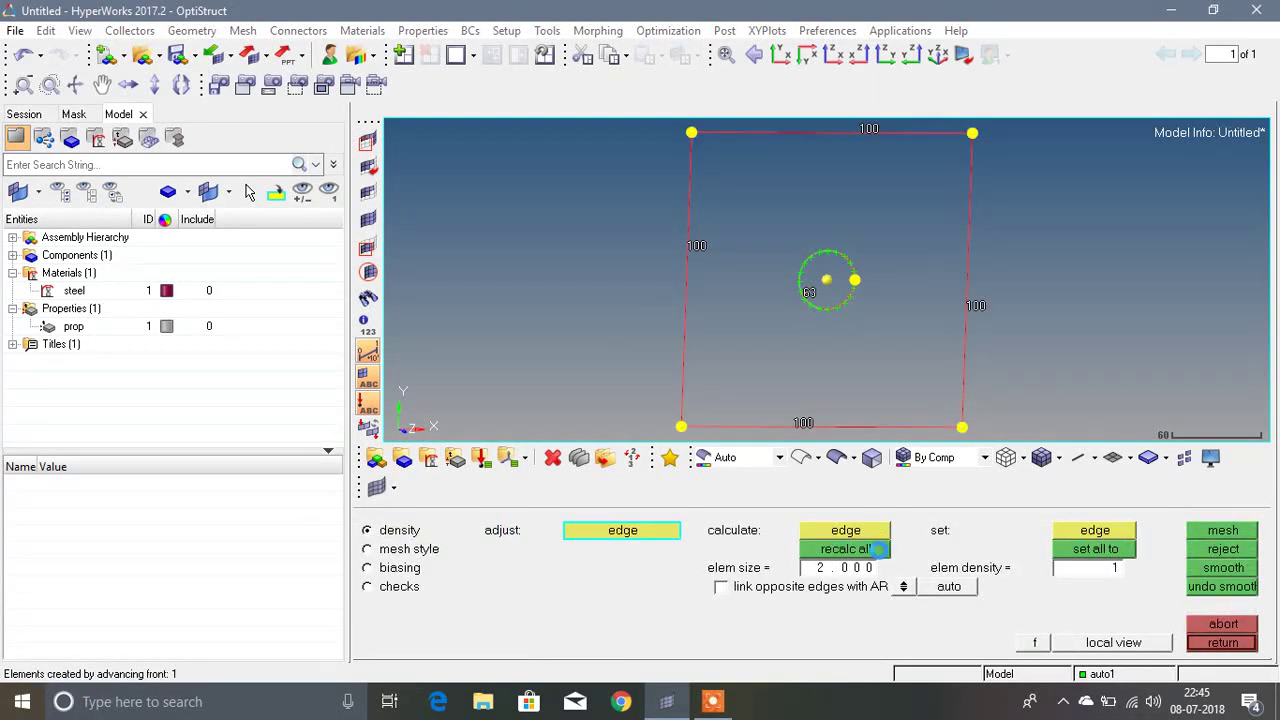
Check the mesh around the hole and plate edges, accept it, and leave automeshing.
{"action": "scroll", "coordinate": [843, 293], "scroll_direction": "up", "scroll_amount": 3}
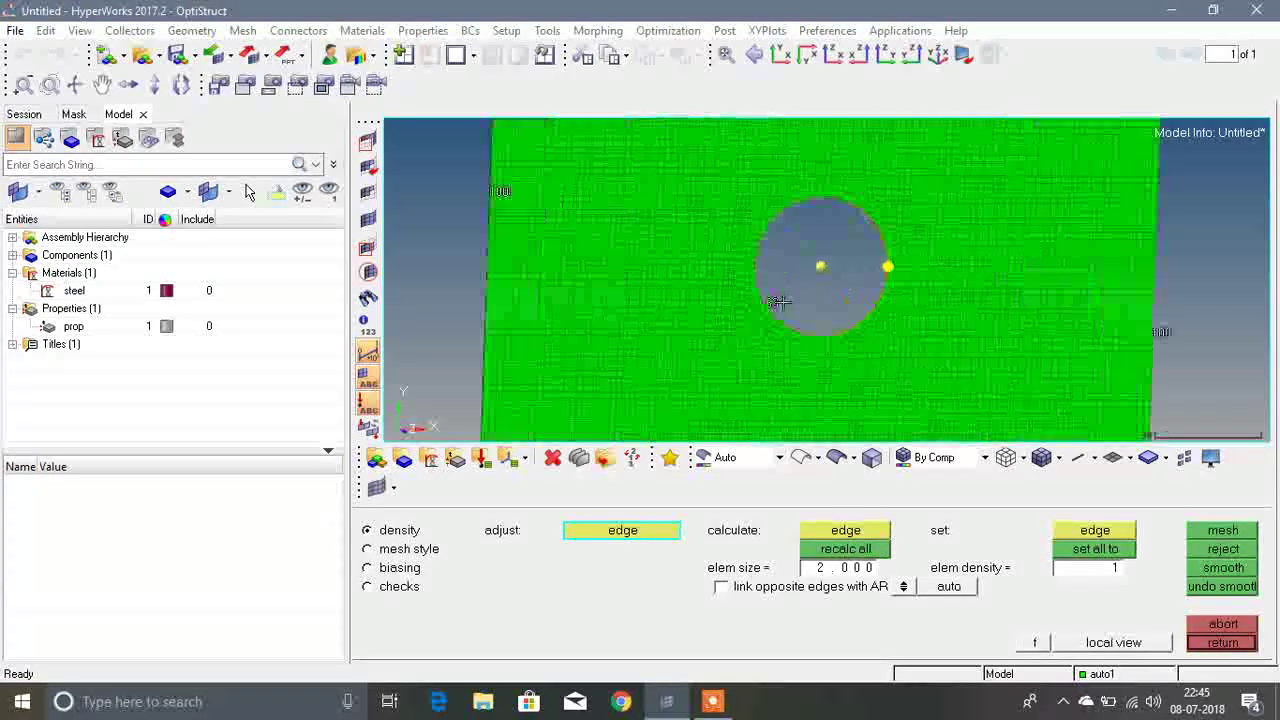
{"action": "scroll", "coordinate": [760, 330], "scroll_direction": "up", "scroll_amount": 3}
{"action": "scroll", "coordinate": [760, 330], "scroll_direction": "down", "scroll_amount": 4}
{"action": "scroll", "coordinate": [760, 330], "scroll_direction": "down", "scroll_amount": 4}
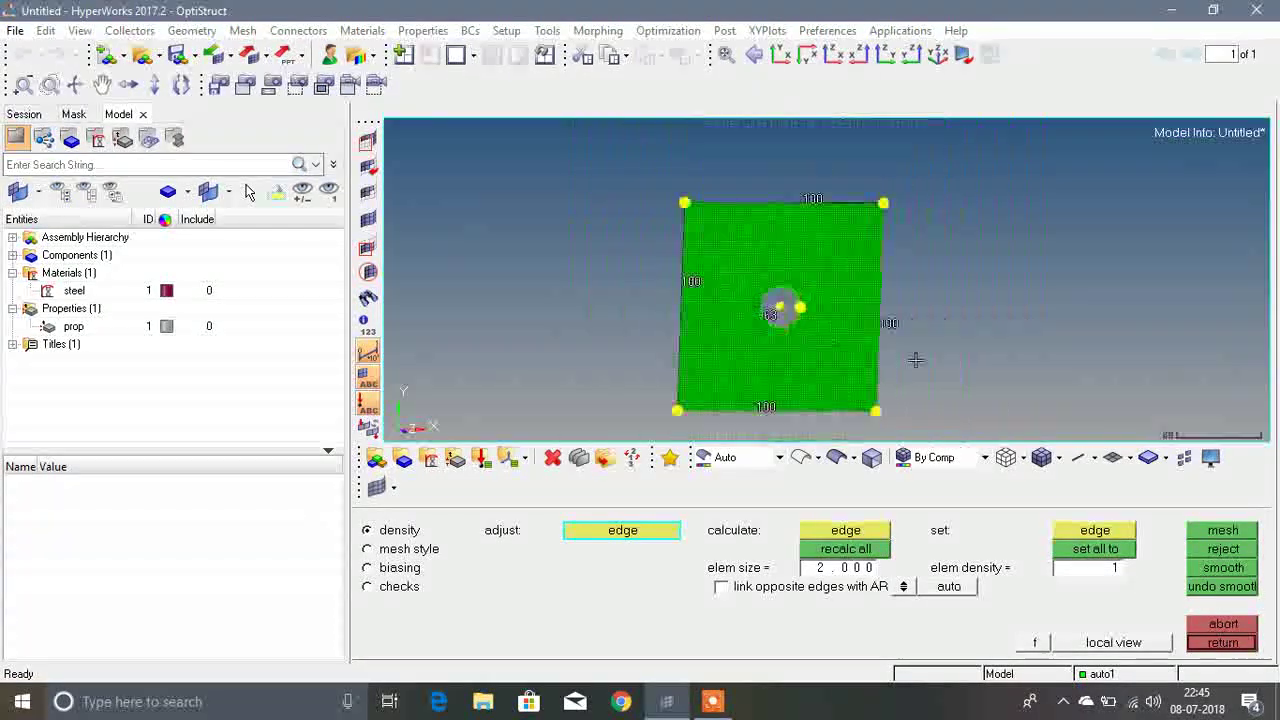
{"action": "scroll", "coordinate": [848, 372], "scroll_direction": "up", "scroll_amount": 5}
{"action": "scroll", "coordinate": [848, 372], "scroll_direction": "down", "scroll_amount": 2}
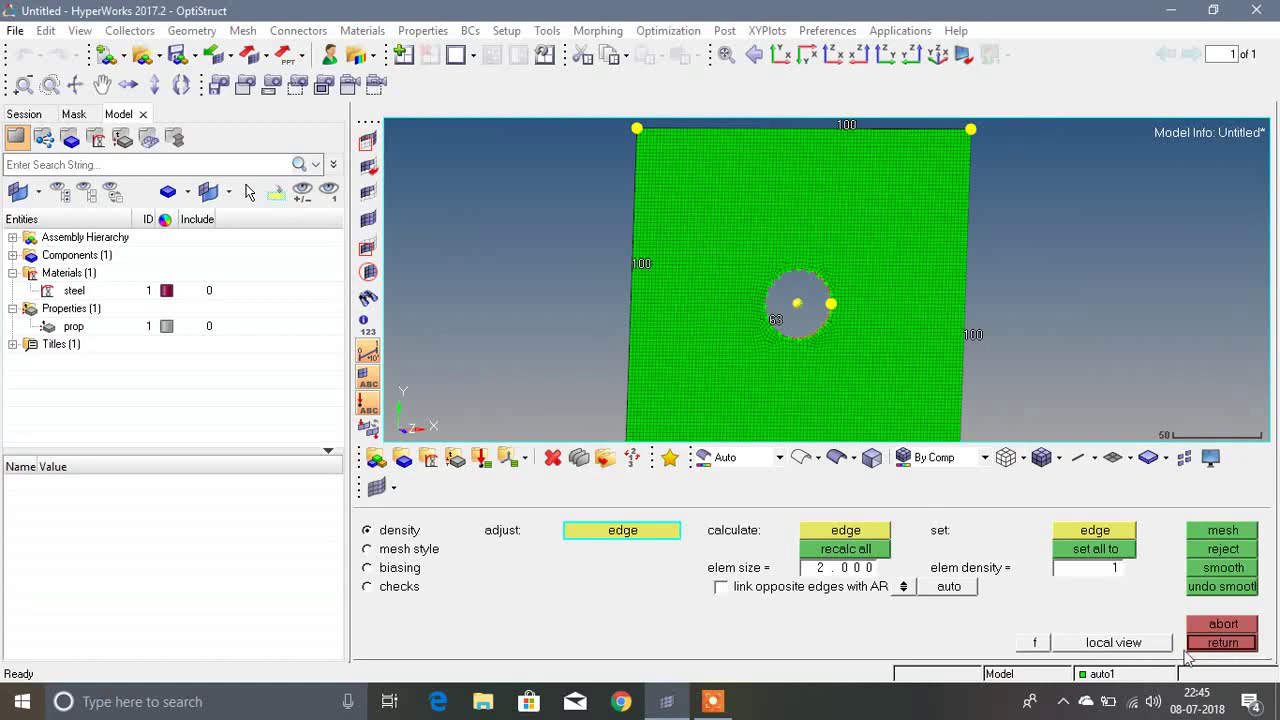
{"action": "left_click", "coordinate": [1222, 642]}
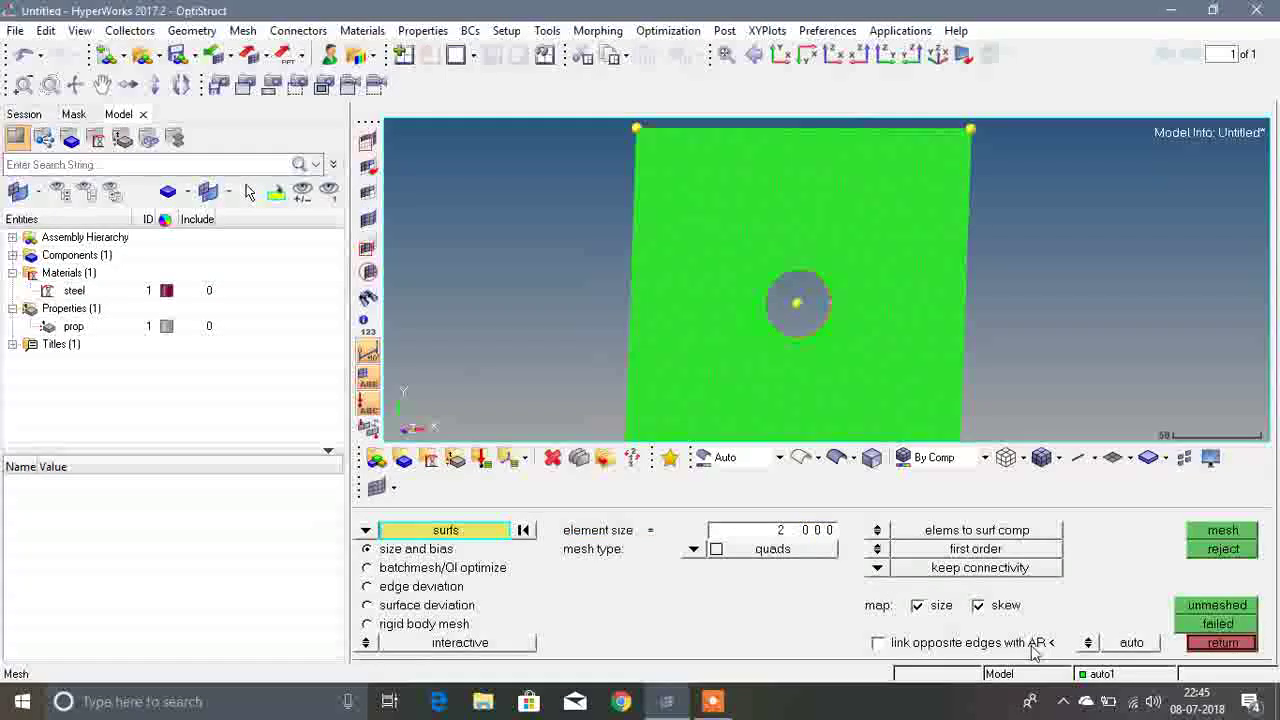
{"action": "left_click", "coordinate": [1220, 643]}
{"action": "scroll", "coordinate": [923, 311], "scroll_direction": "down", "scroll_amount": 3}
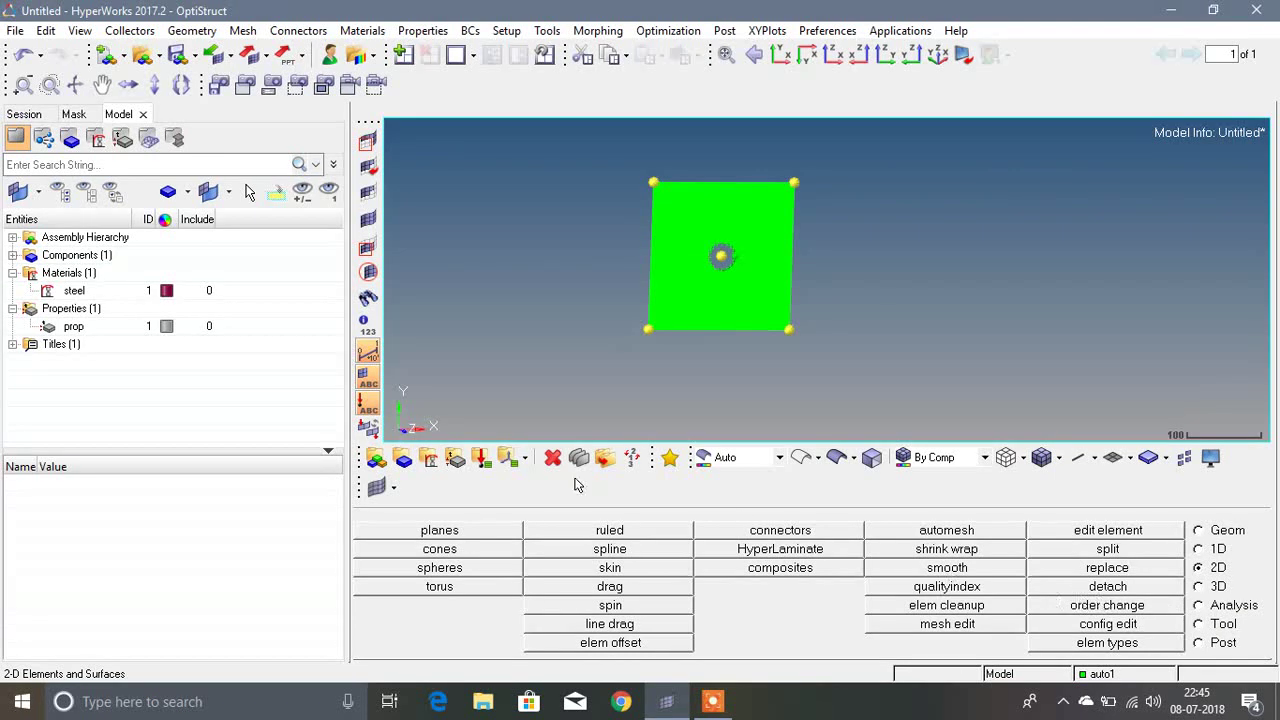
Create a load collector named spcload with the card image option left blank, and leave load collector creation.
{"action": "left_click", "coordinate": [455, 458]}
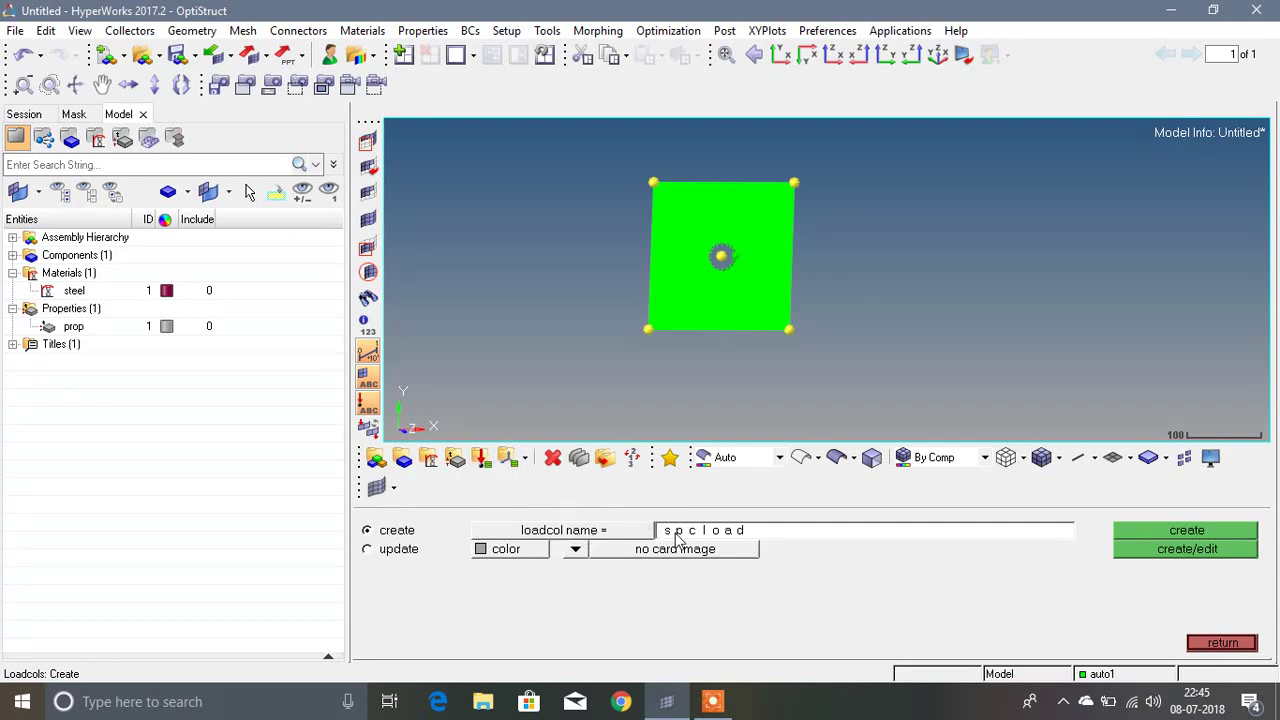
{"action": "left_click", "coordinate": [577, 552]}
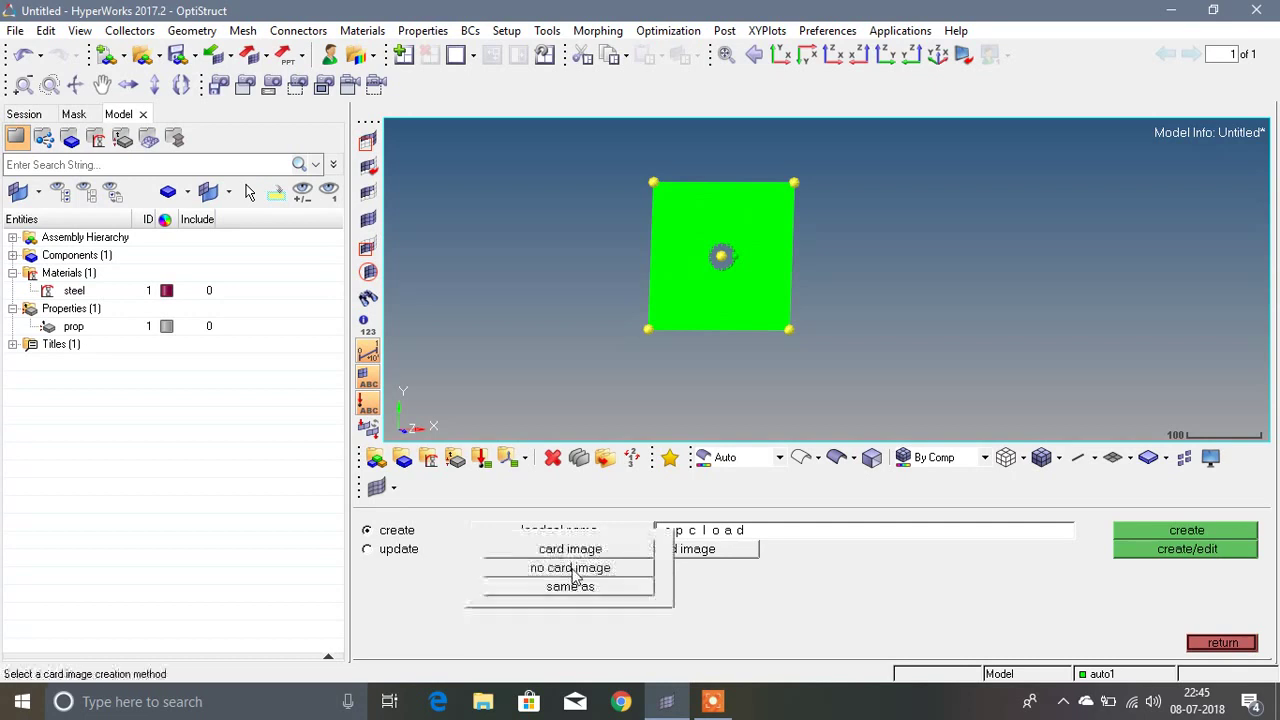
{"action": "left_click", "coordinate": [589, 553]}
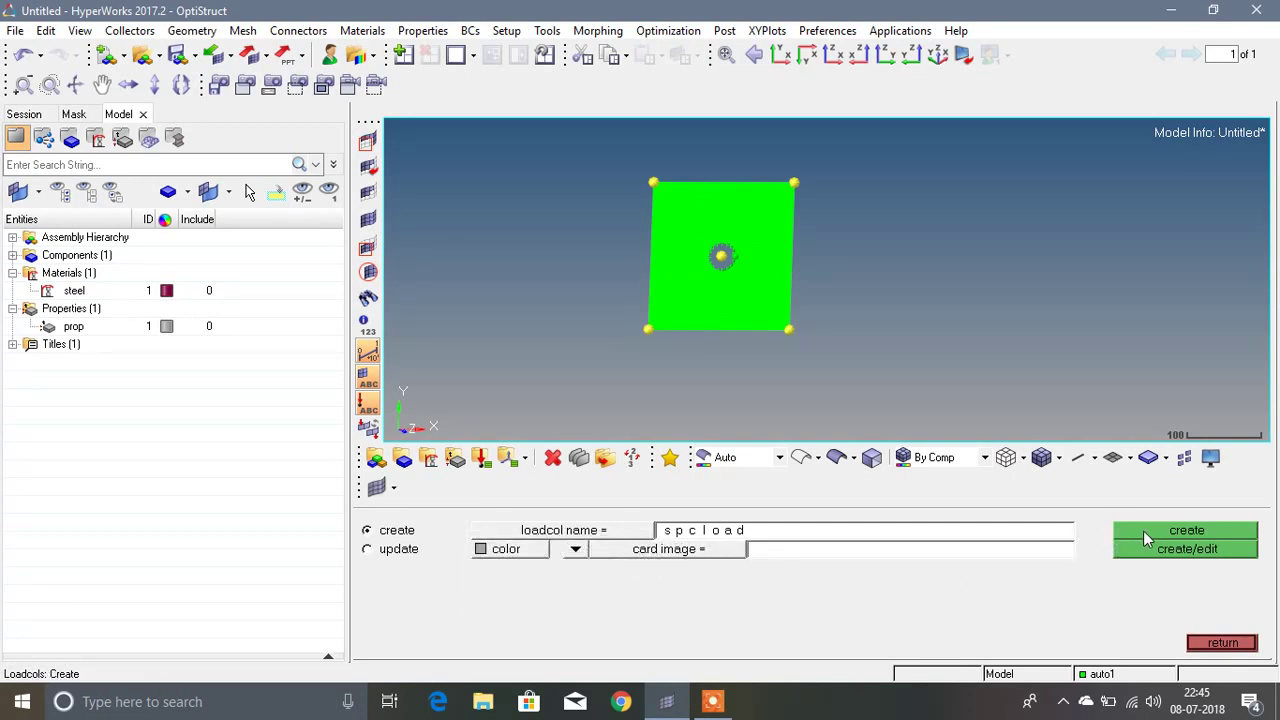
{"action": "left_click", "coordinate": [1143, 530]}
{"action": "left_click", "coordinate": [1207, 646]}
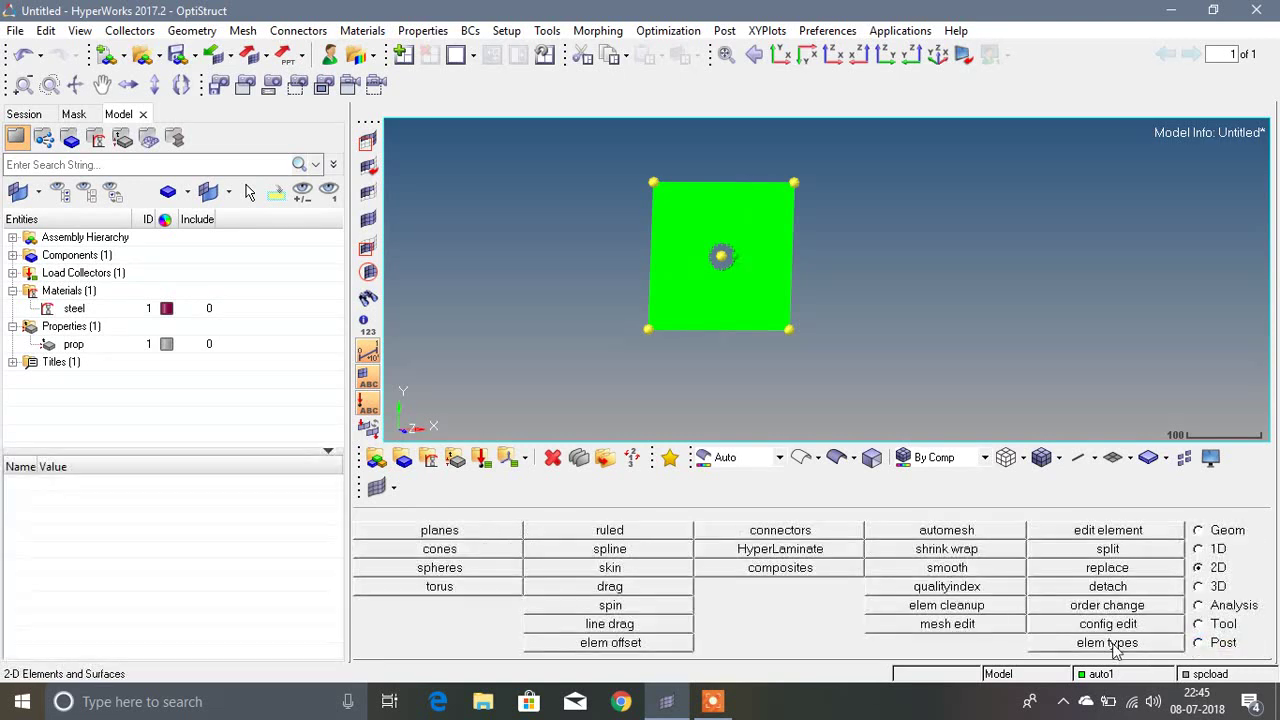
Create SPC constraints by edge along the plate's left edge with dof1 to dof6 fixed at 0.000.
{"action": "left_click", "coordinate": [1200, 605]}
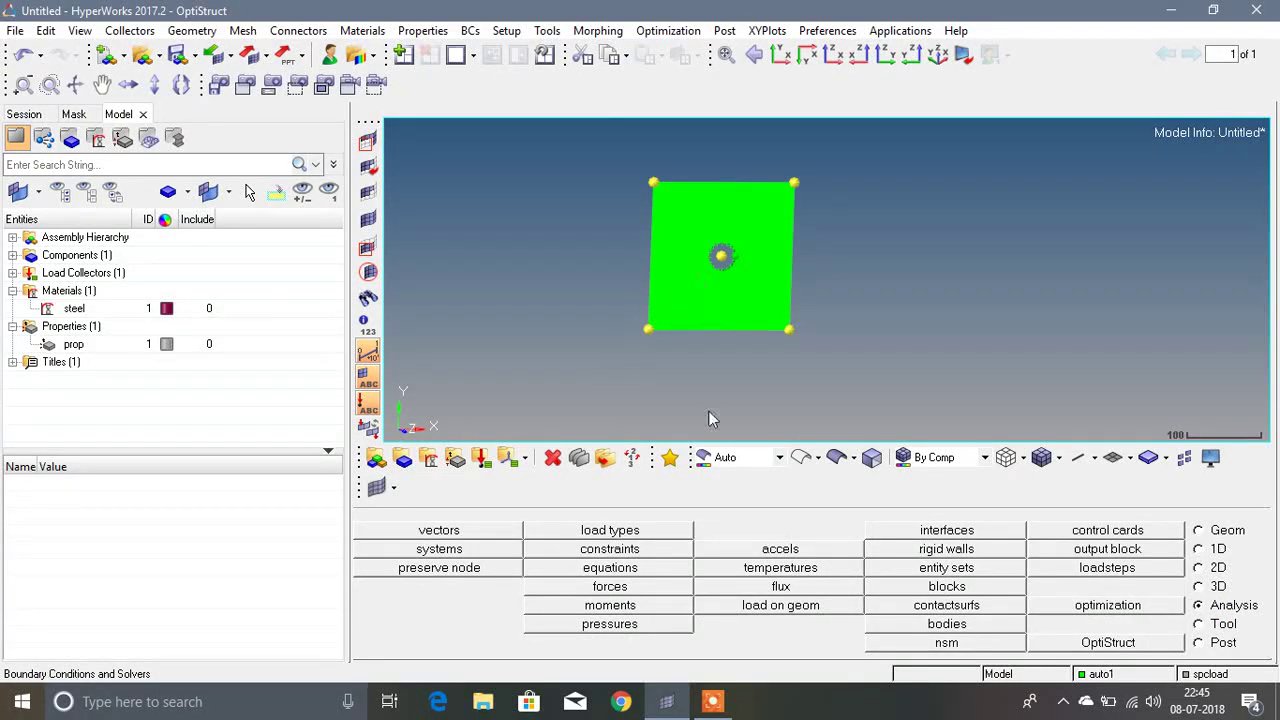
{"action": "left_click", "coordinate": [610, 549]}
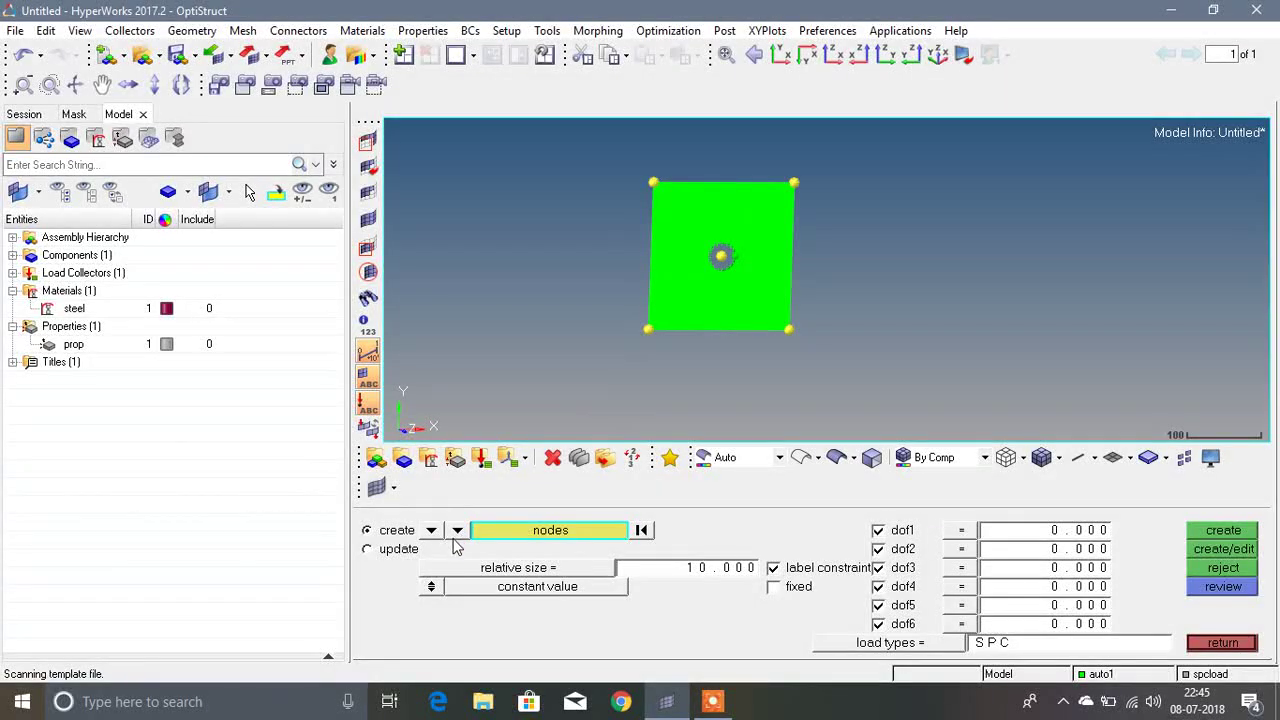
{"action": "left_click", "coordinate": [457, 530]}
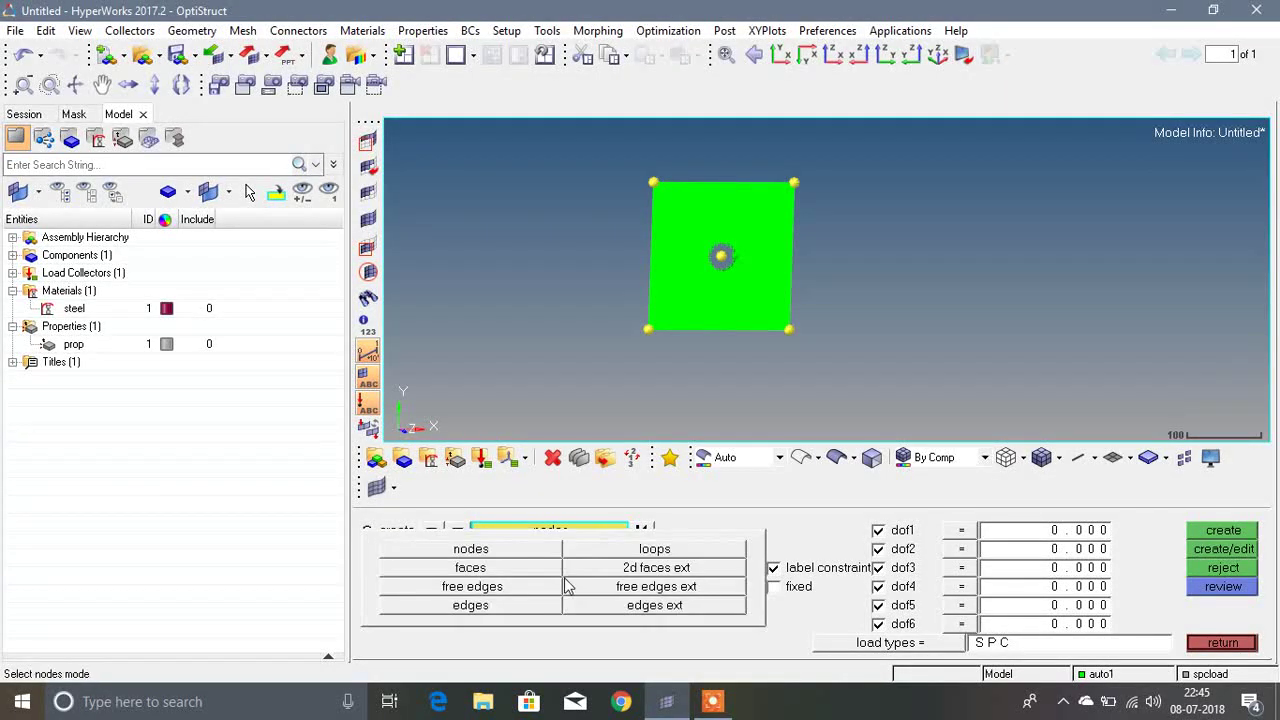
{"action": "left_click", "coordinate": [497, 606]}
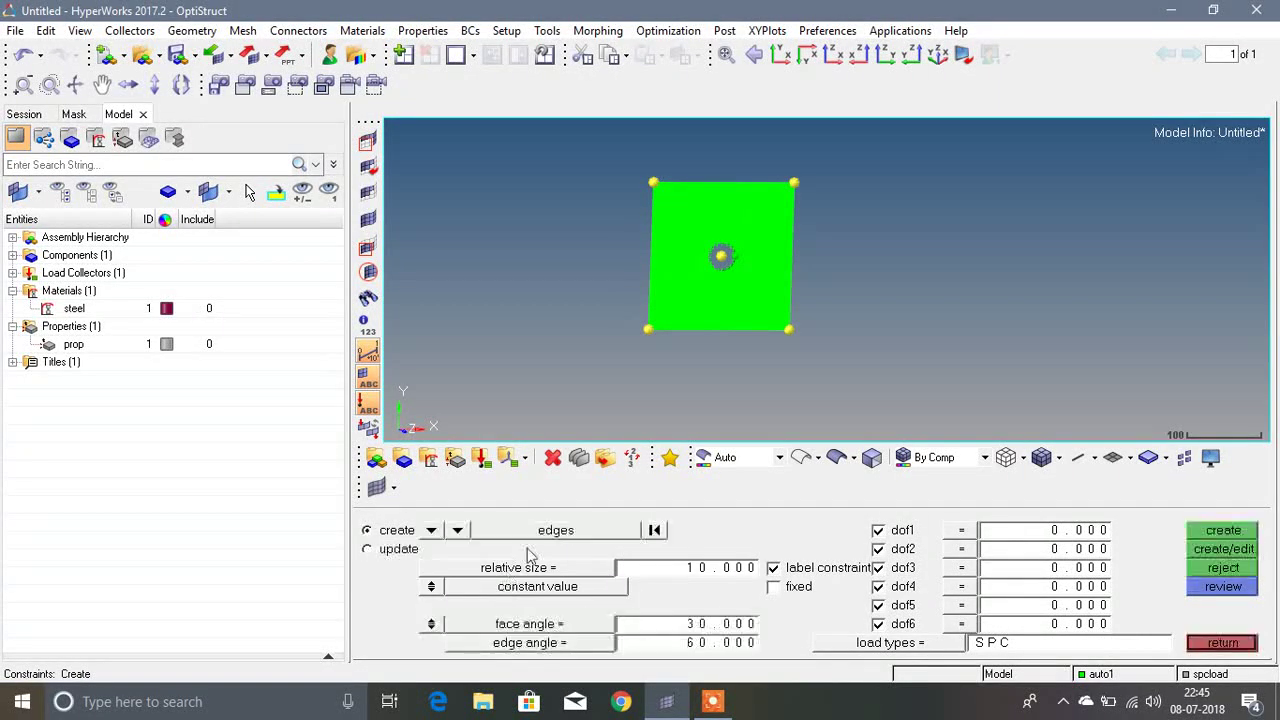
{"action": "scroll", "coordinate": [654, 300], "scroll_direction": "up", "scroll_amount": 5}
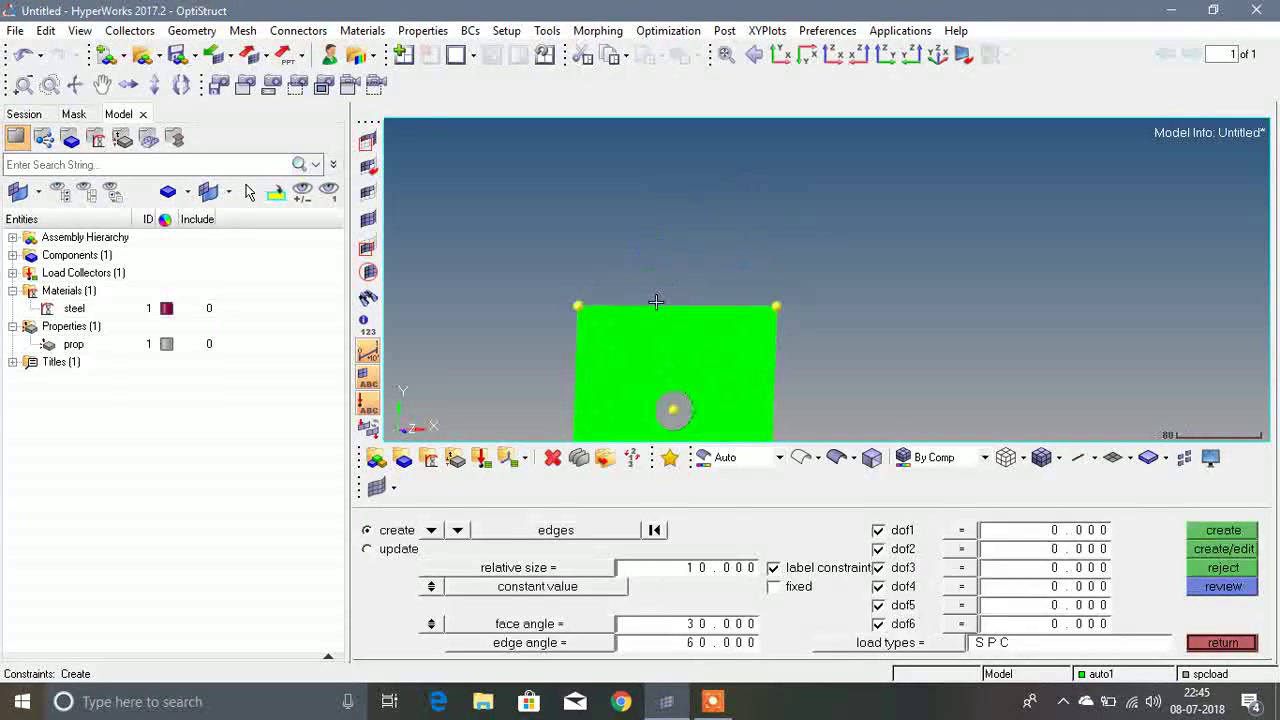
{"action": "scroll", "coordinate": [593, 316], "scroll_direction": "up", "scroll_amount": 2}
{"action": "left_click", "coordinate": [597, 310]}
{"action": "scroll", "coordinate": [551, 283], "scroll_direction": "down", "scroll_amount": 3}
{"action": "scroll", "coordinate": [555, 305], "scroll_direction": "down", "scroll_amount": 2}
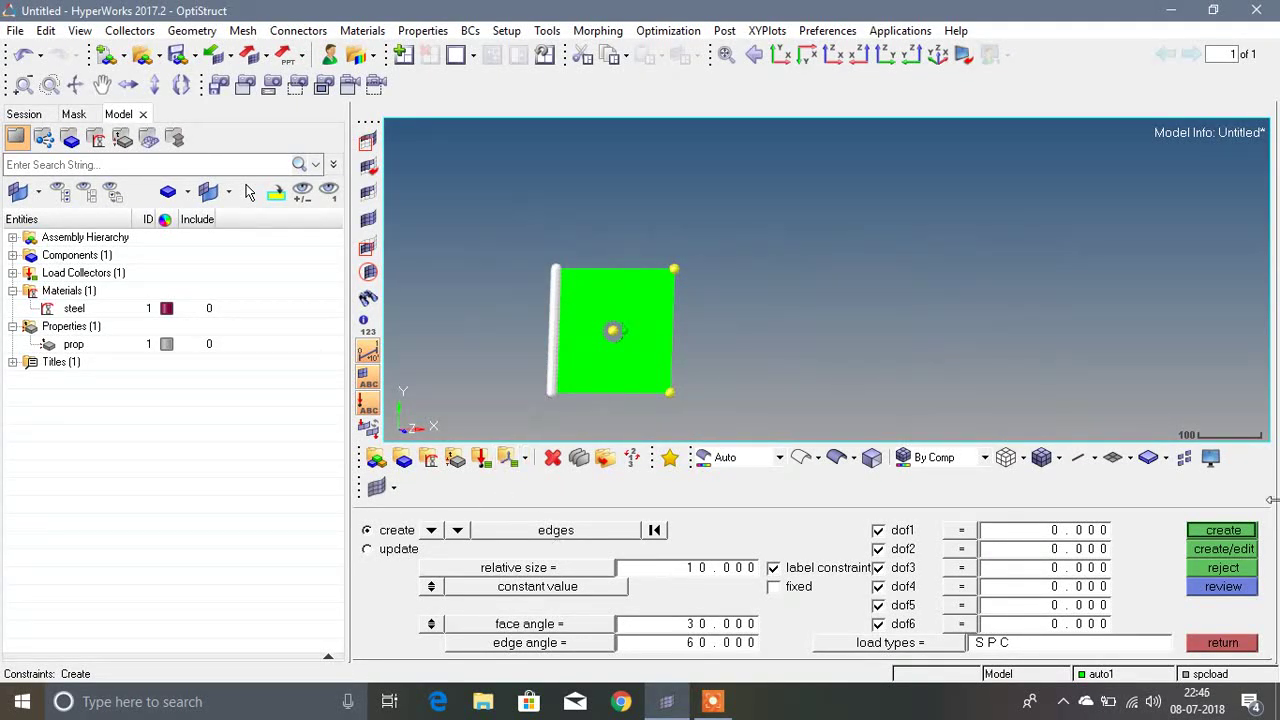
{"action": "left_click", "coordinate": [1224, 531]}
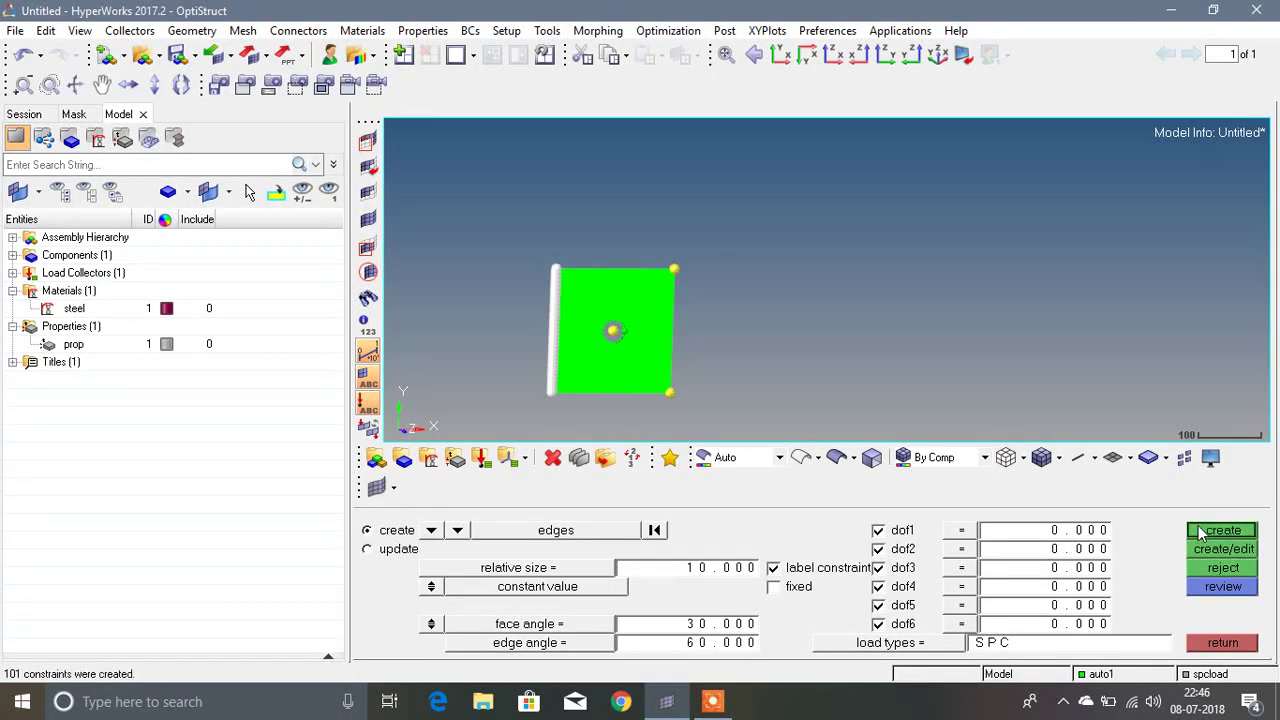
{"action": "scroll", "coordinate": [565, 300], "scroll_direction": "up", "scroll_amount": 6}
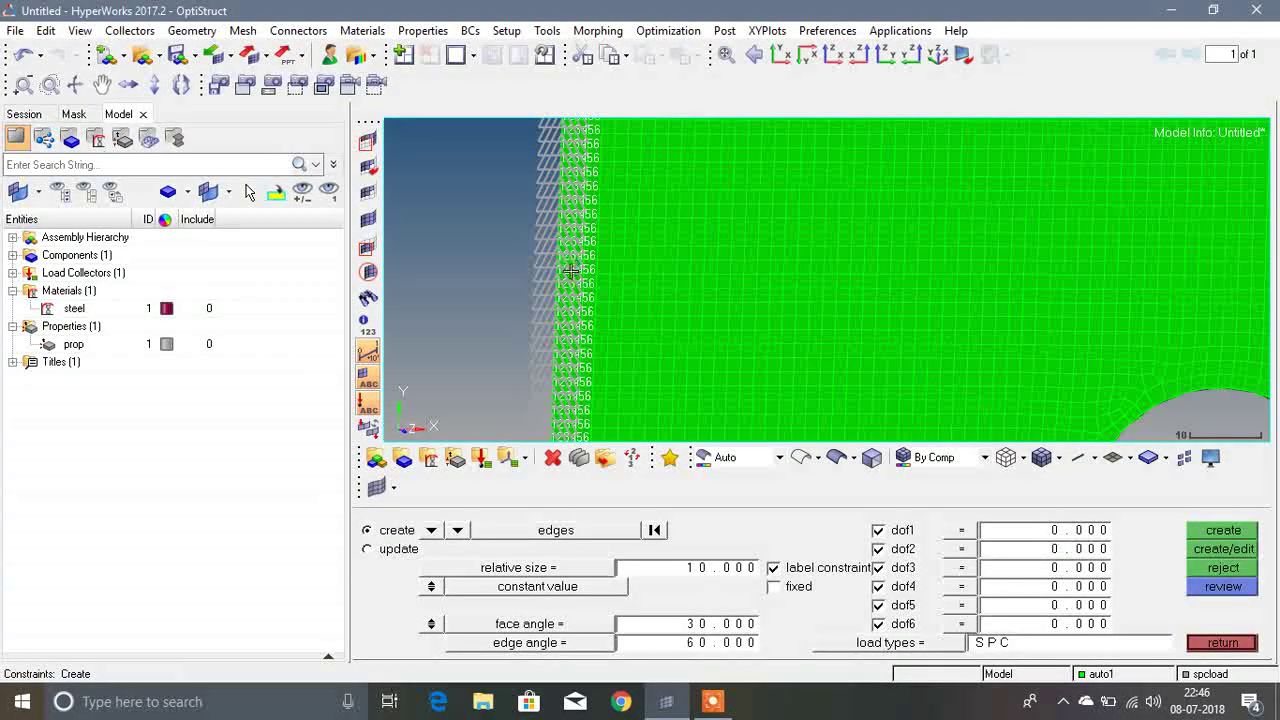
{"action": "scroll", "coordinate": [558, 280], "scroll_direction": "up", "scroll_amount": 2}
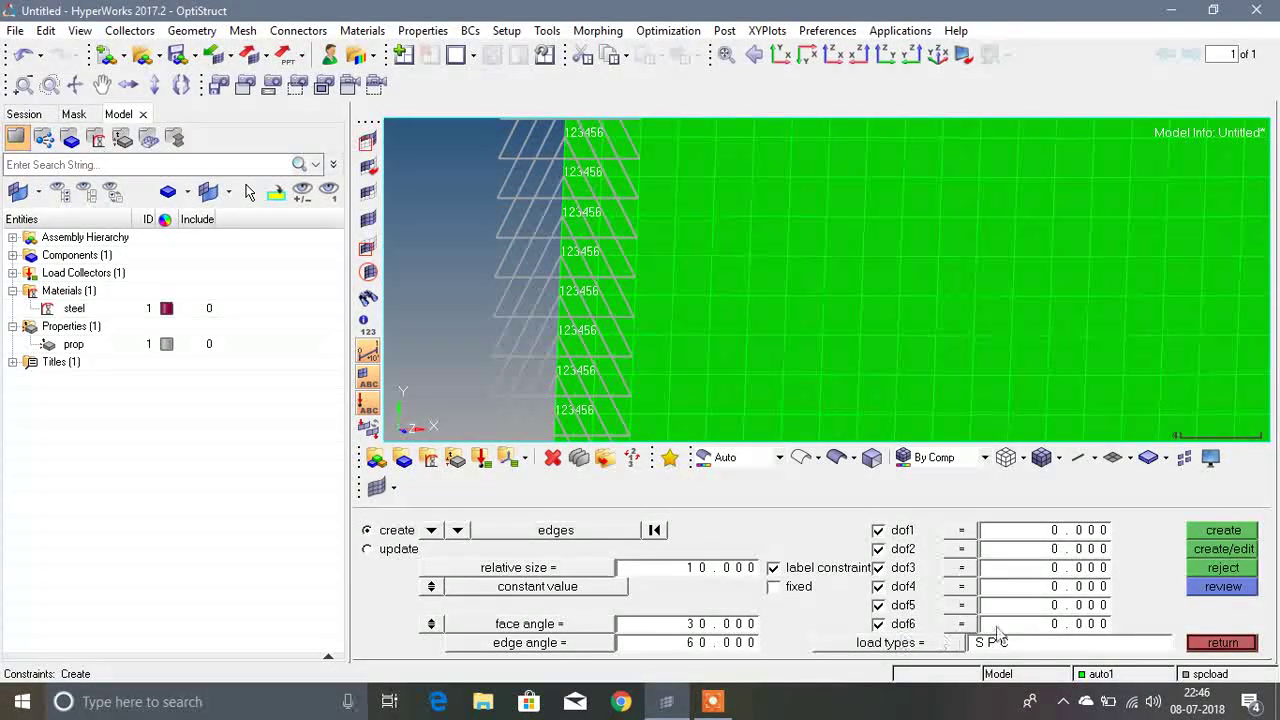
{"action": "left_click", "coordinate": [1196, 645]}
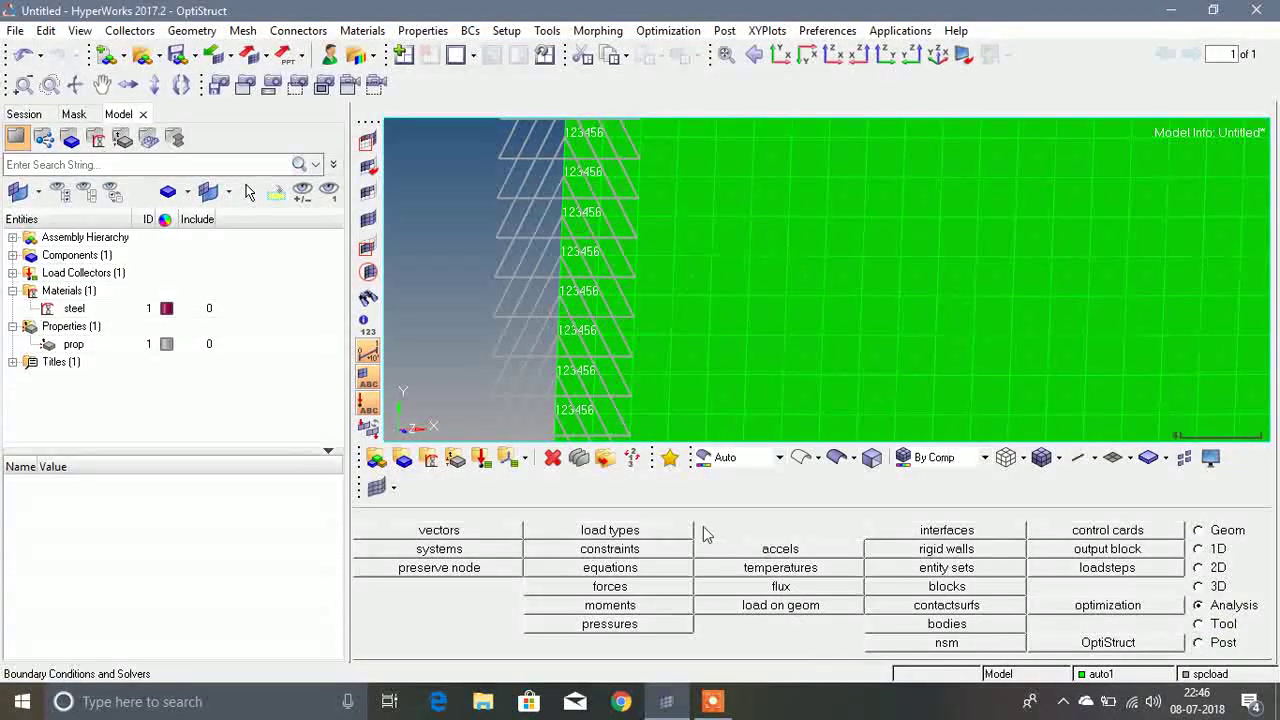
Start creating forces by edges and select the plate's right edge, opposite the constrained one.
{"action": "left_click", "coordinate": [640, 588]}
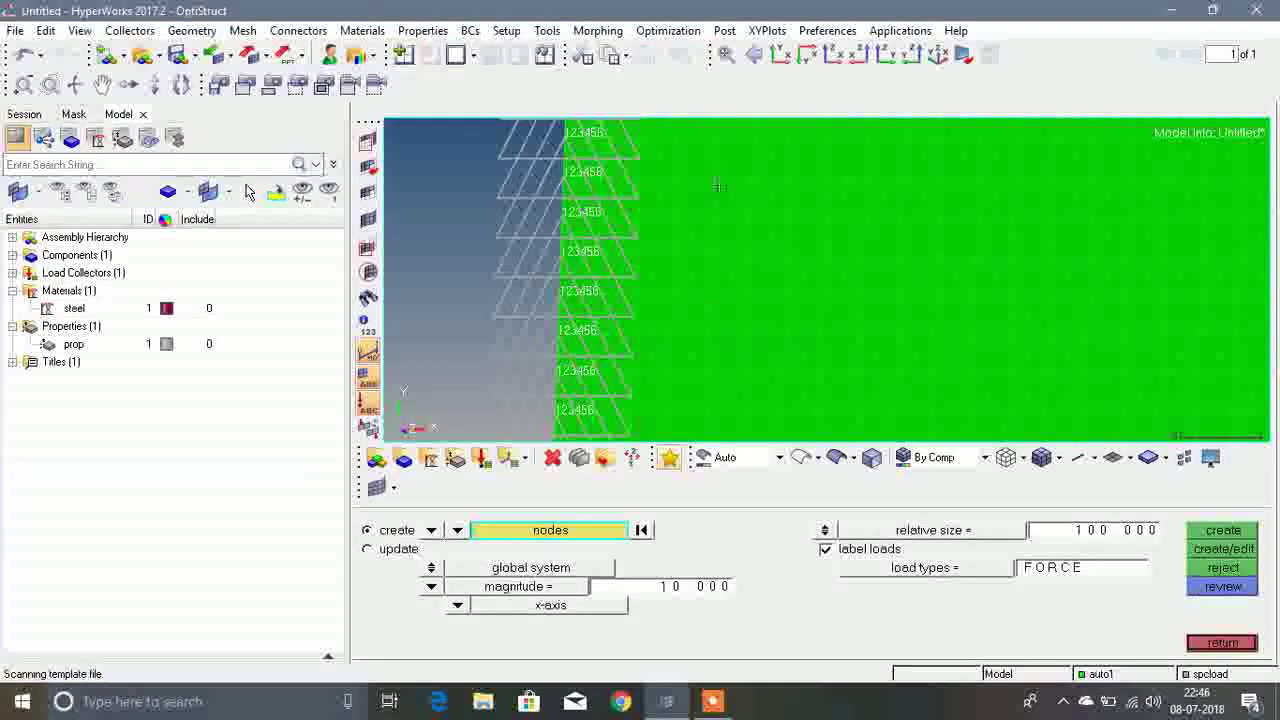
{"action": "left_click", "coordinate": [431, 530]}
{"action": "left_click", "coordinate": [440, 545]}
{"action": "left_click", "coordinate": [457, 530]}
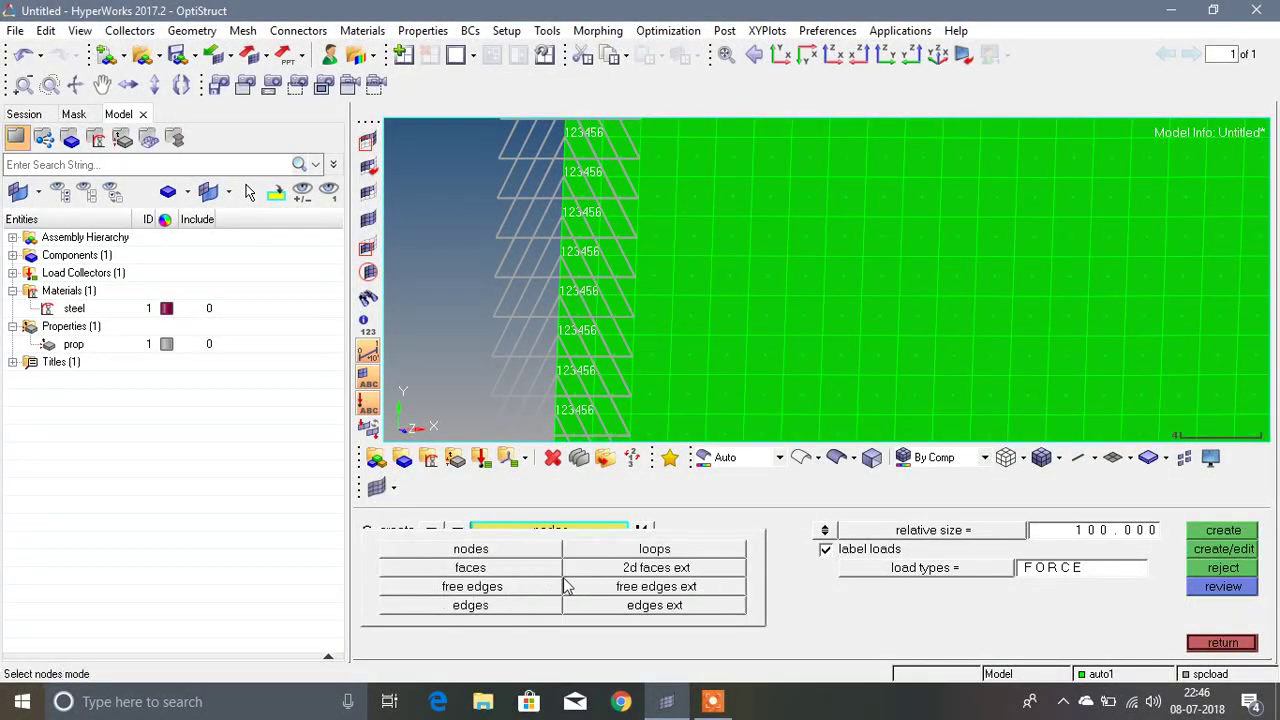
{"action": "left_click", "coordinate": [500, 607]}
{"action": "scroll", "coordinate": [740, 298], "scroll_direction": "down", "scroll_amount": 3}
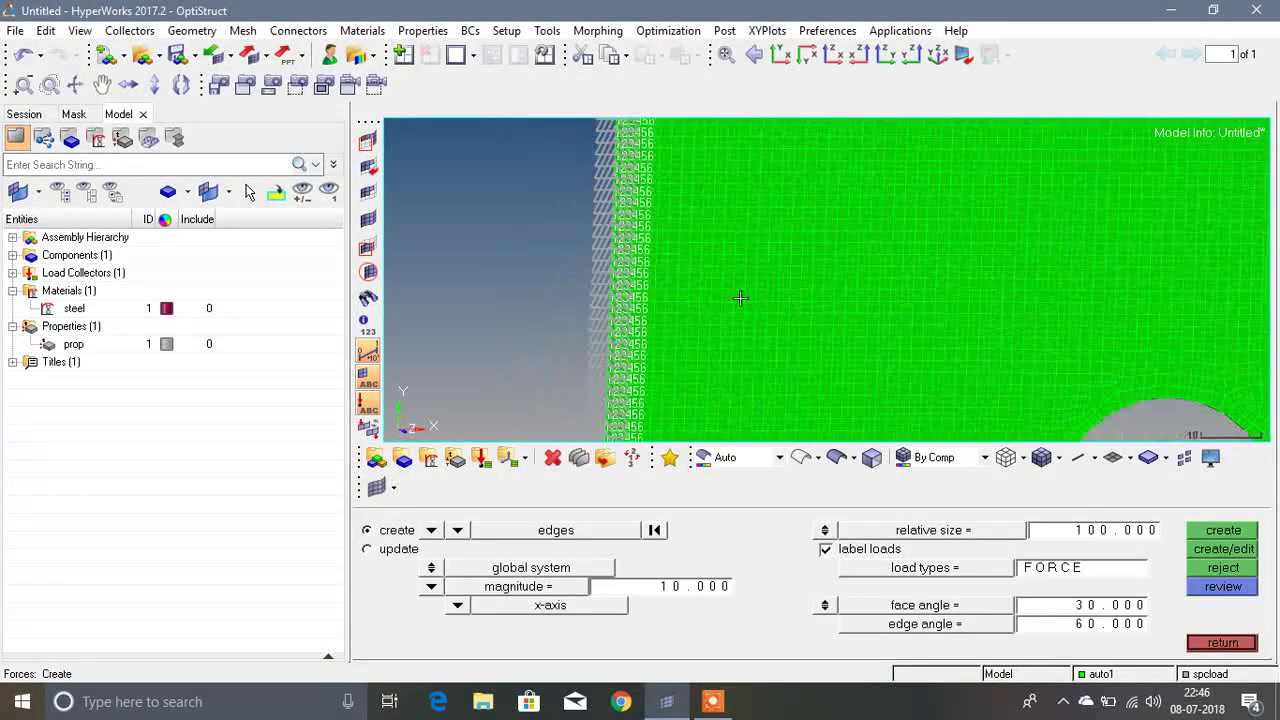
{"action": "scroll", "coordinate": [740, 298], "scroll_direction": "down", "scroll_amount": 3}
{"action": "scroll", "coordinate": [1166, 289], "scroll_direction": "up", "scroll_amount": 4}
{"action": "left_click", "coordinate": [1155, 290]}
{"action": "scroll", "coordinate": [1034, 316], "scroll_direction": "down", "scroll_amount": 5}
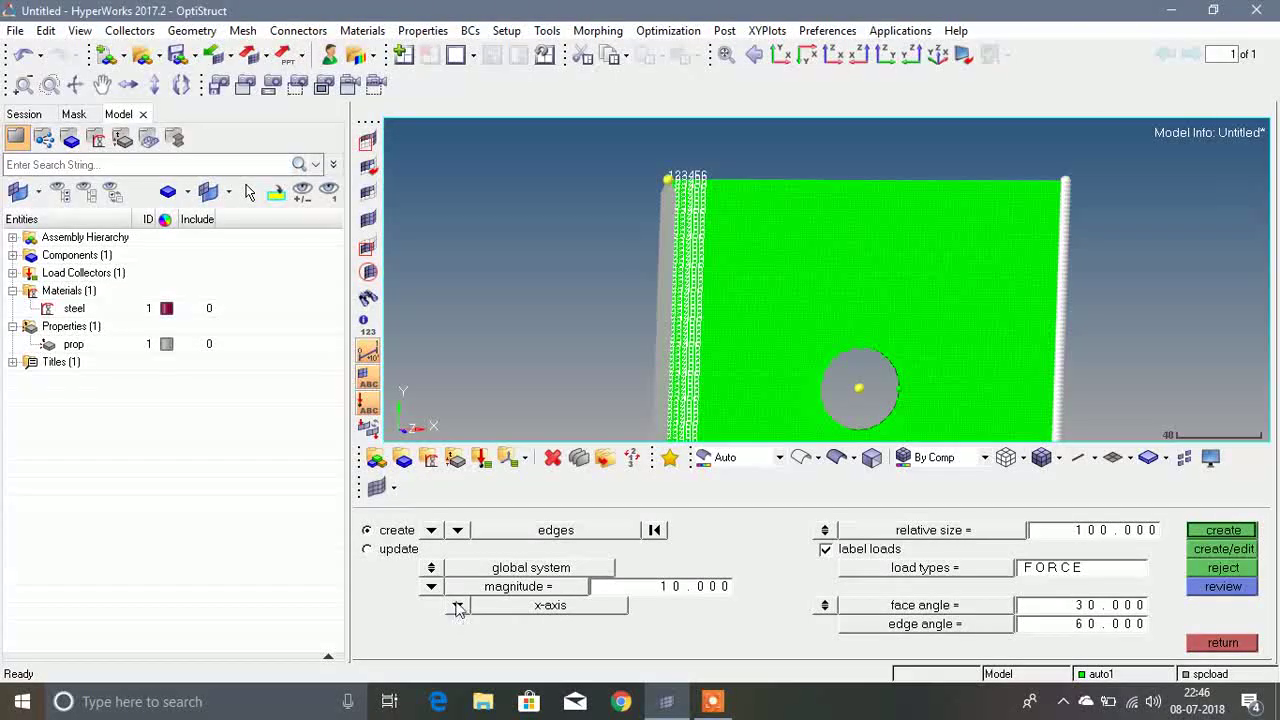
{"action": "scroll", "coordinate": [517, 262], "scroll_direction": "down", "scroll_amount": 3}
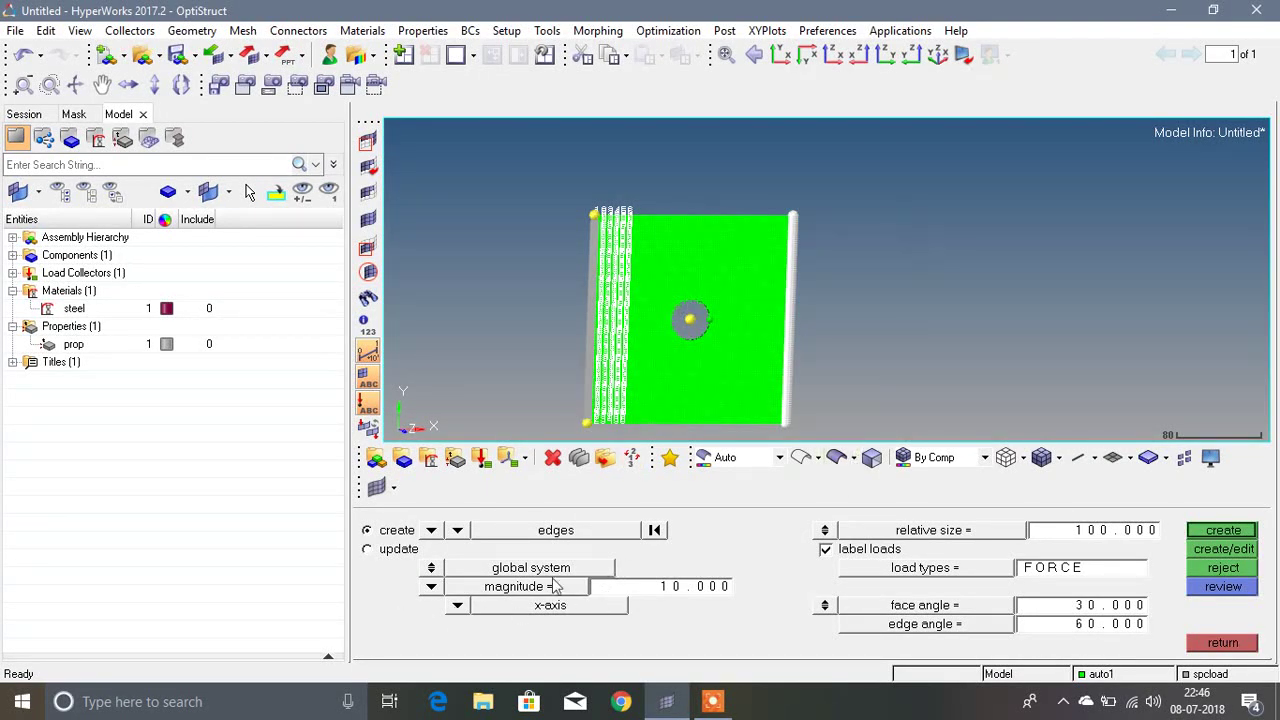
Create x-axis forces of magnitude 10 along the selected edge, check them, and leave force creation.
{"action": "left_click", "coordinate": [457, 606]}
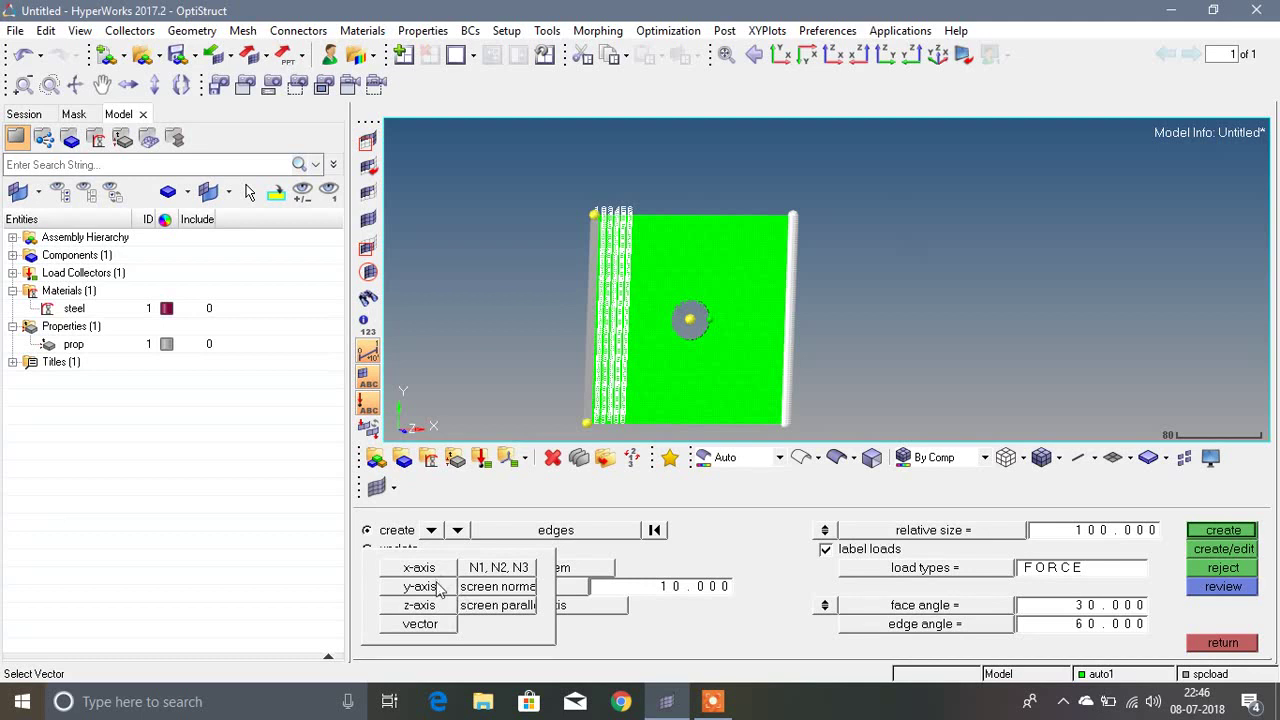
{"action": "left_click", "coordinate": [444, 570]}
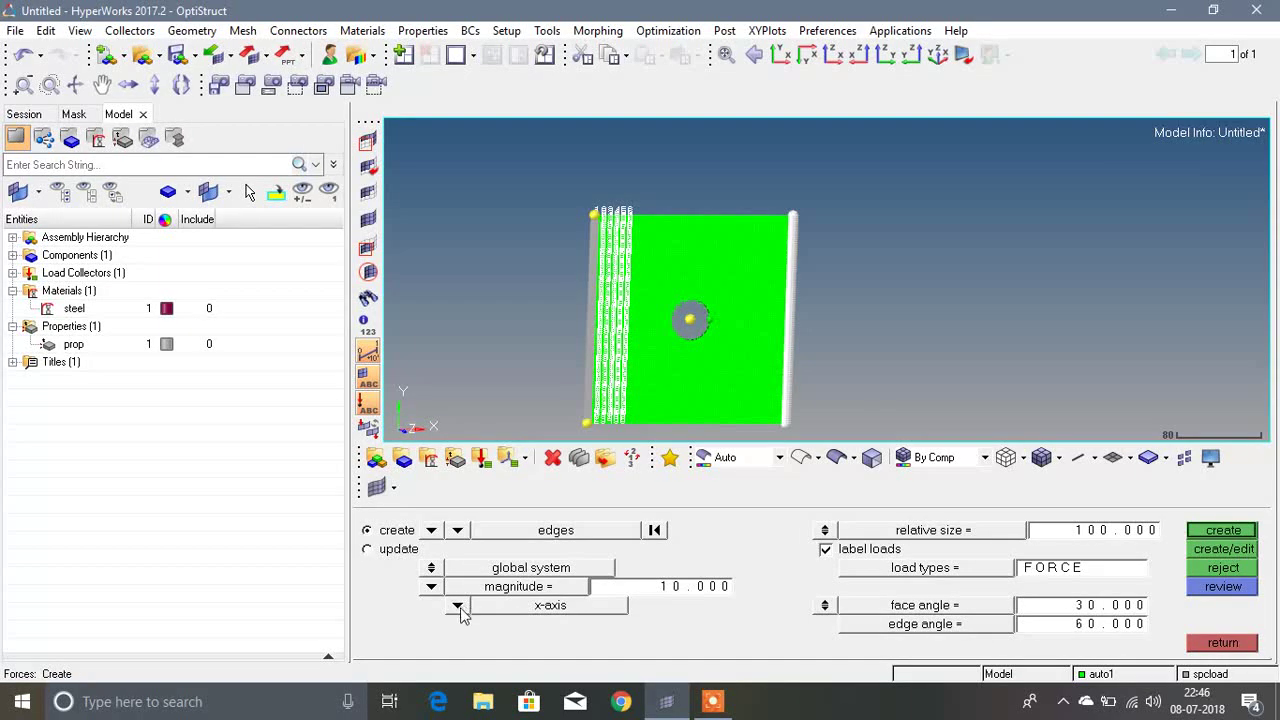
{"action": "double_click", "coordinate": [660, 587]}
{"action": "type", "text": "10"}
{"action": "key", "text": "Return"}
{"action": "left_click", "coordinate": [1202, 537]}
{"action": "scroll", "coordinate": [765, 322], "scroll_direction": "up", "scroll_amount": 5}
{"action": "scroll", "coordinate": [765, 322], "scroll_direction": "up", "scroll_amount": 3}
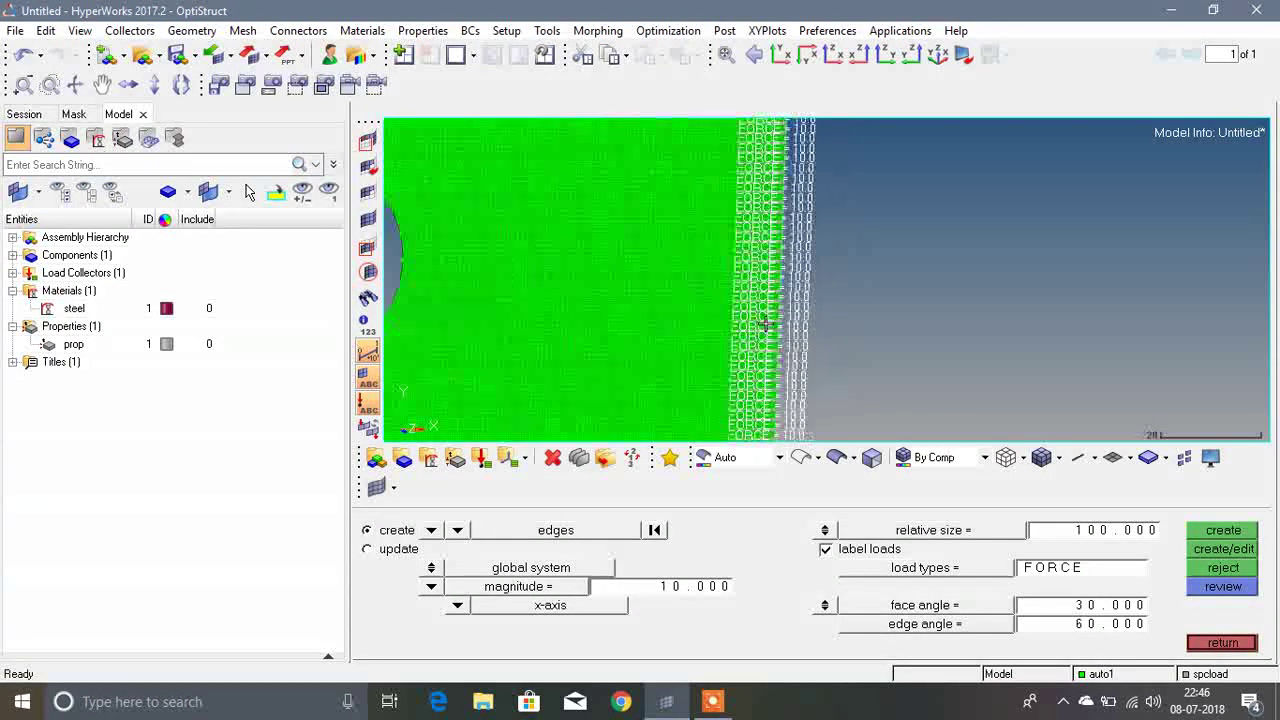
{"action": "scroll", "coordinate": [830, 300], "scroll_direction": "down", "scroll_amount": 8}
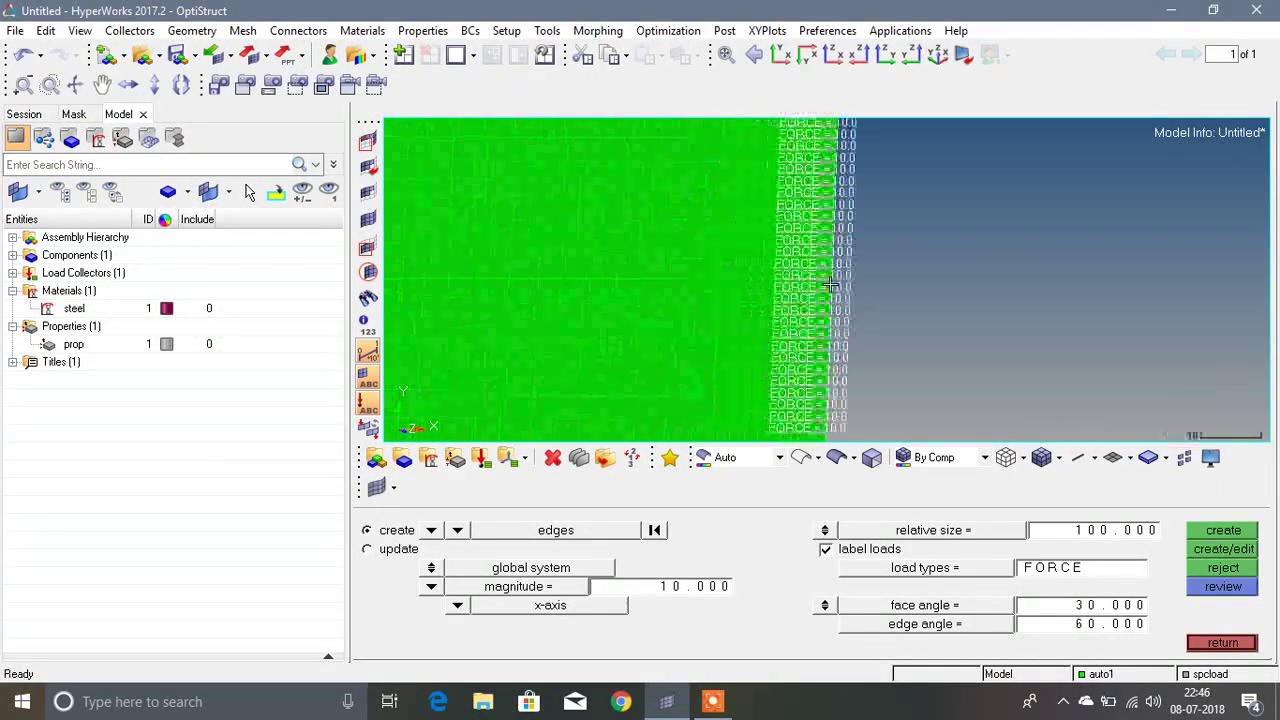
{"action": "scroll", "coordinate": [903, 250], "scroll_direction": "down", "scroll_amount": 3}
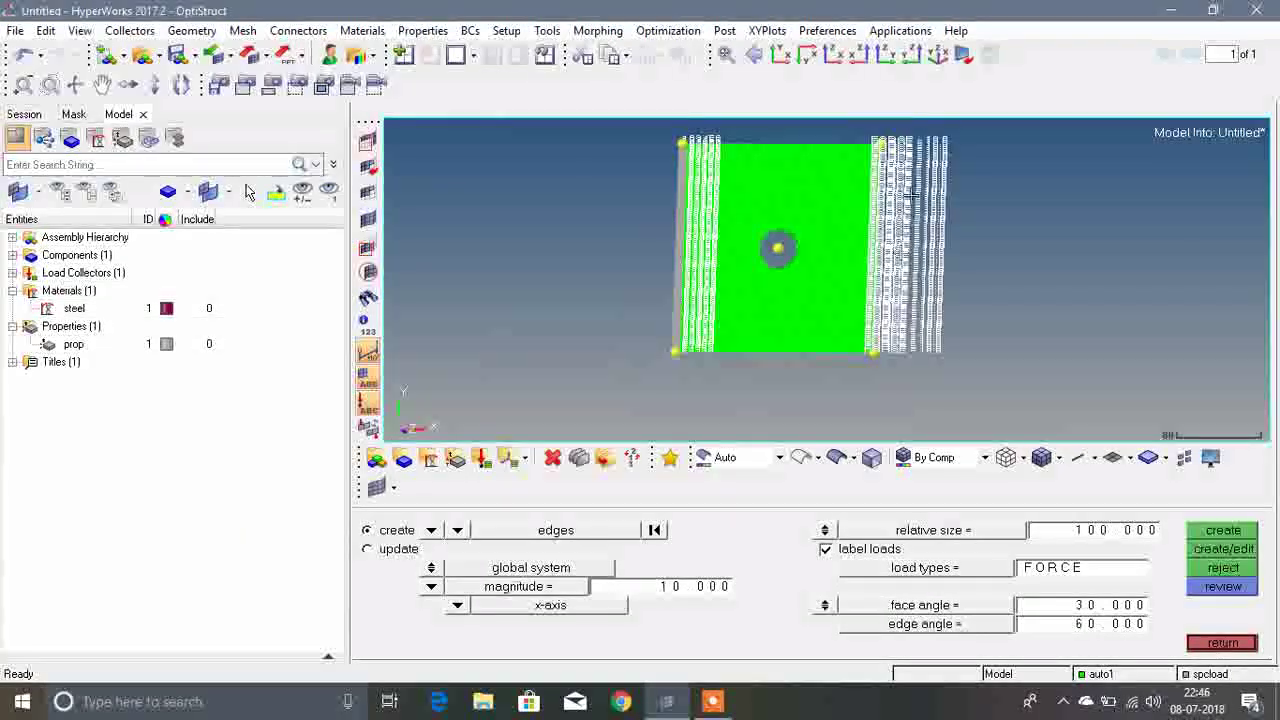
{"action": "left_click", "coordinate": [1215, 642]}
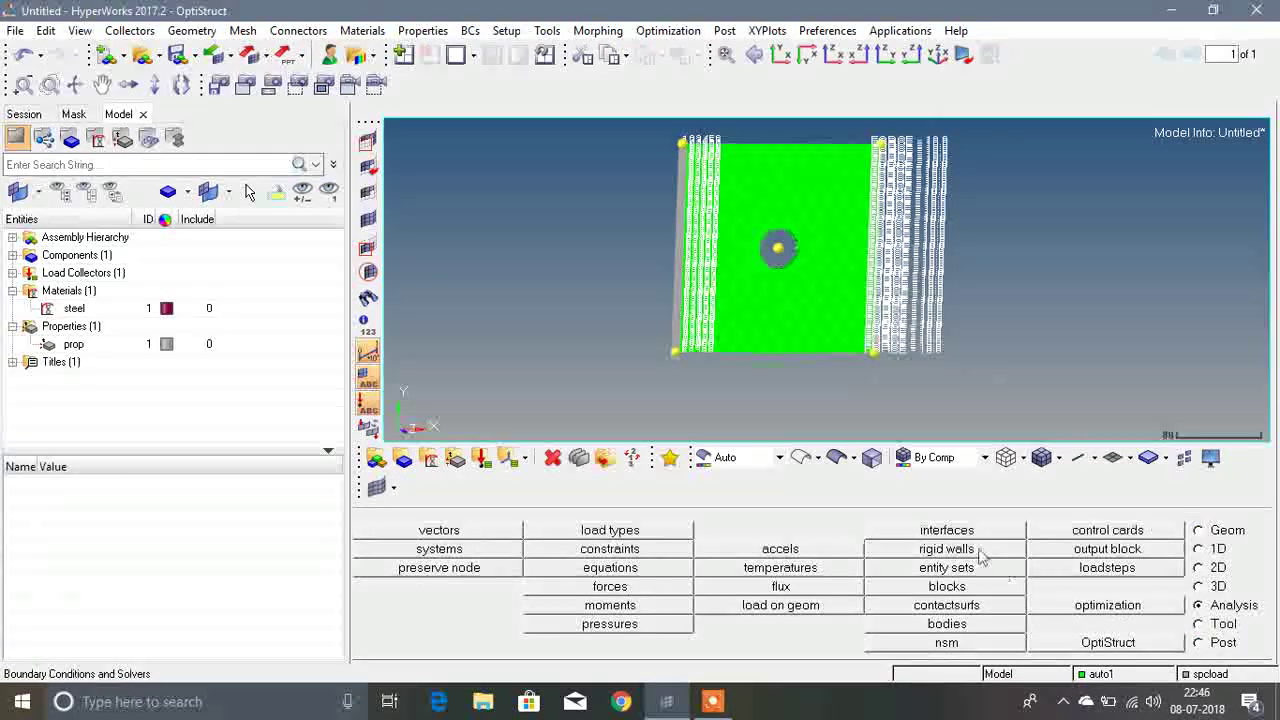
Create a linear static load step named def with spcload assigned to both SPC and LOAD, and leave load step creation.
{"action": "left_click", "coordinate": [1104, 568]}
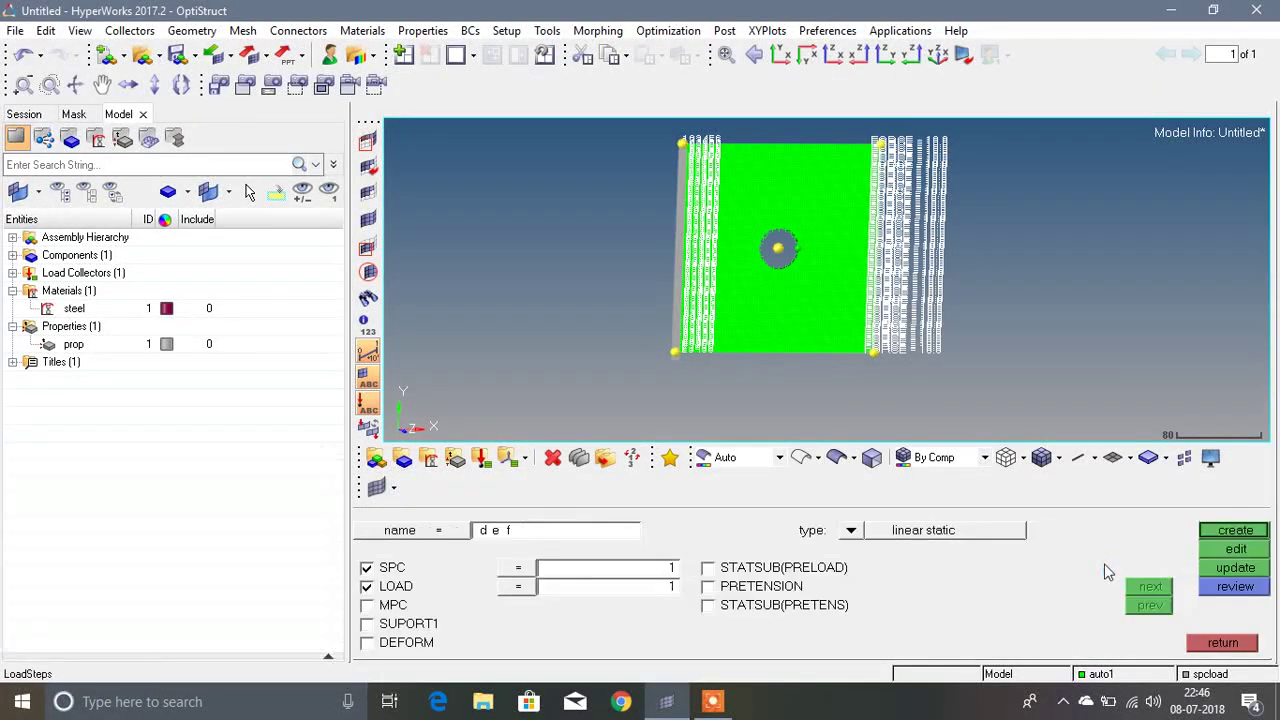
{"action": "left_click", "coordinate": [505, 540]}
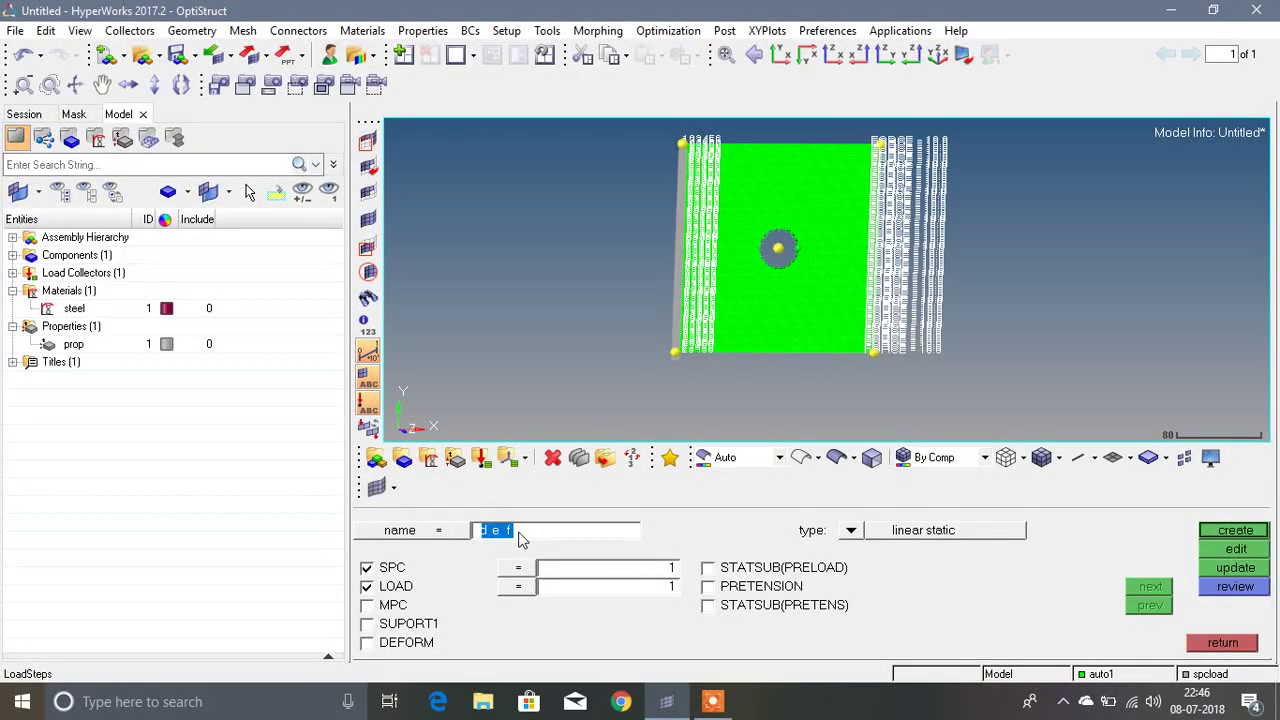
{"action": "double_click", "coordinate": [367, 568]}
{"action": "double_click", "coordinate": [367, 587]}
{"action": "left_click", "coordinate": [515, 569]}
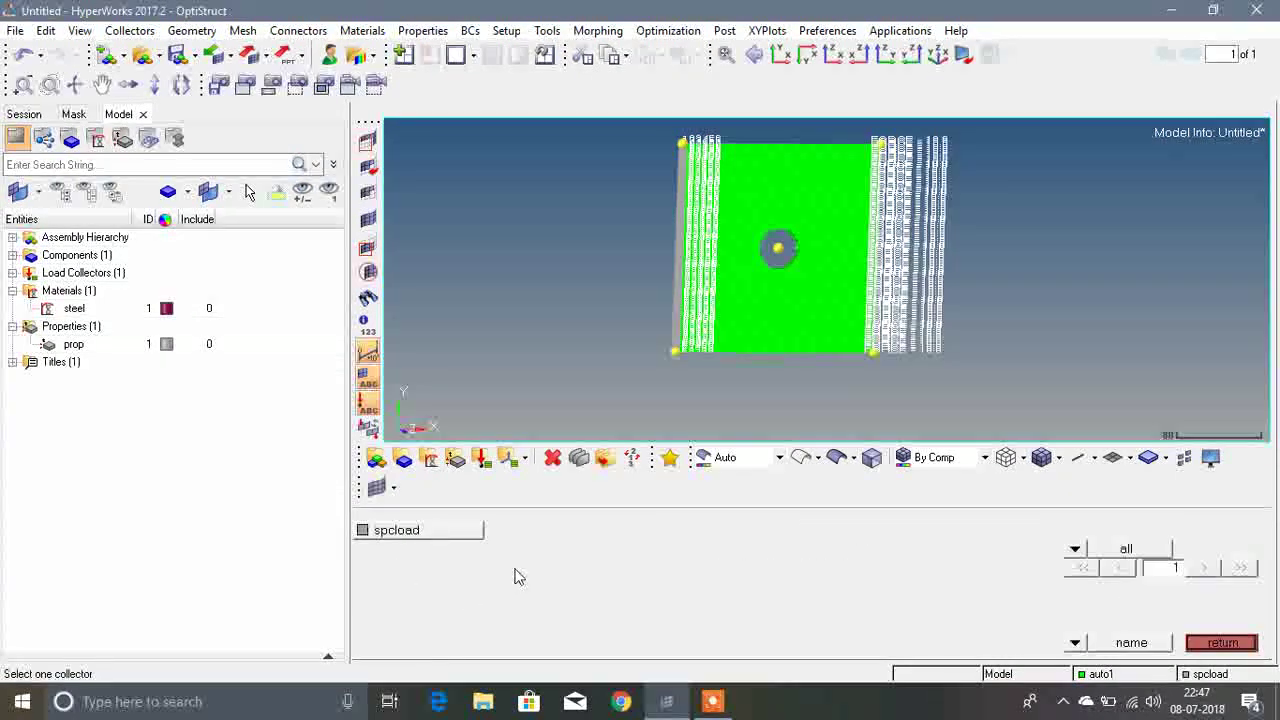
{"action": "left_click", "coordinate": [396, 533]}
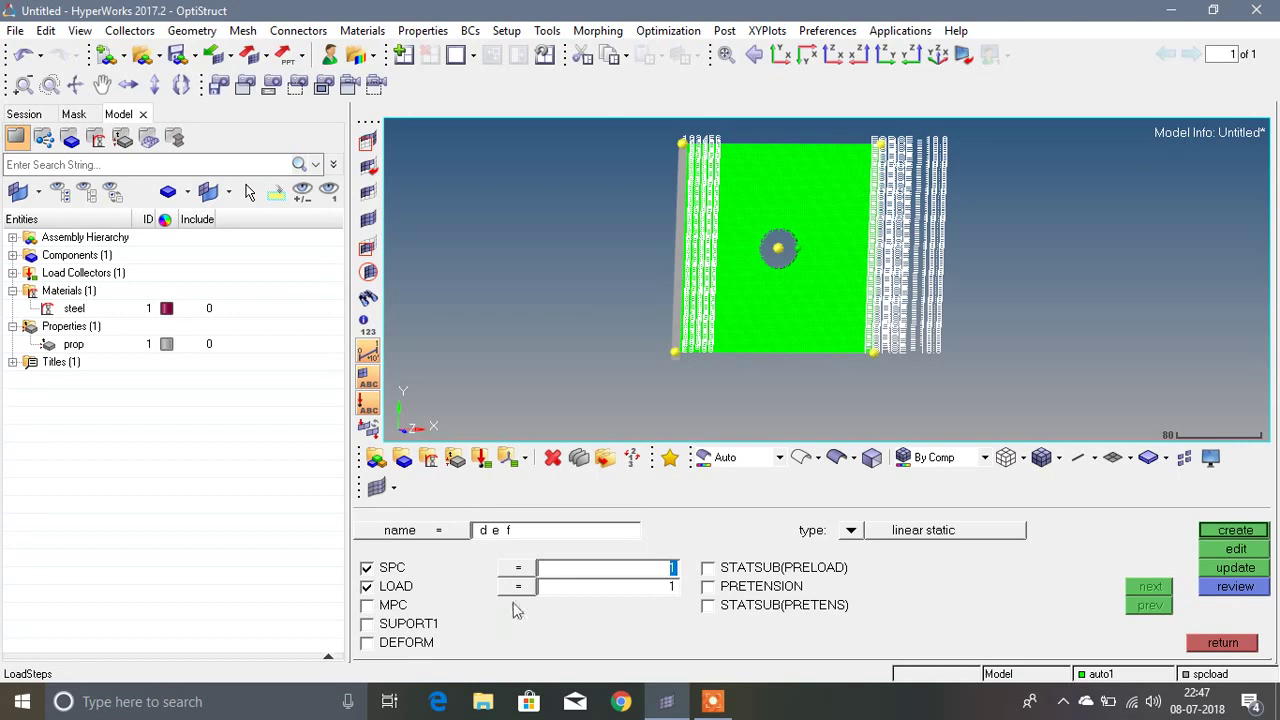
{"action": "left_click", "coordinate": [520, 586]}
{"action": "left_click", "coordinate": [422, 540]}
{"action": "left_click", "coordinate": [1236, 530]}
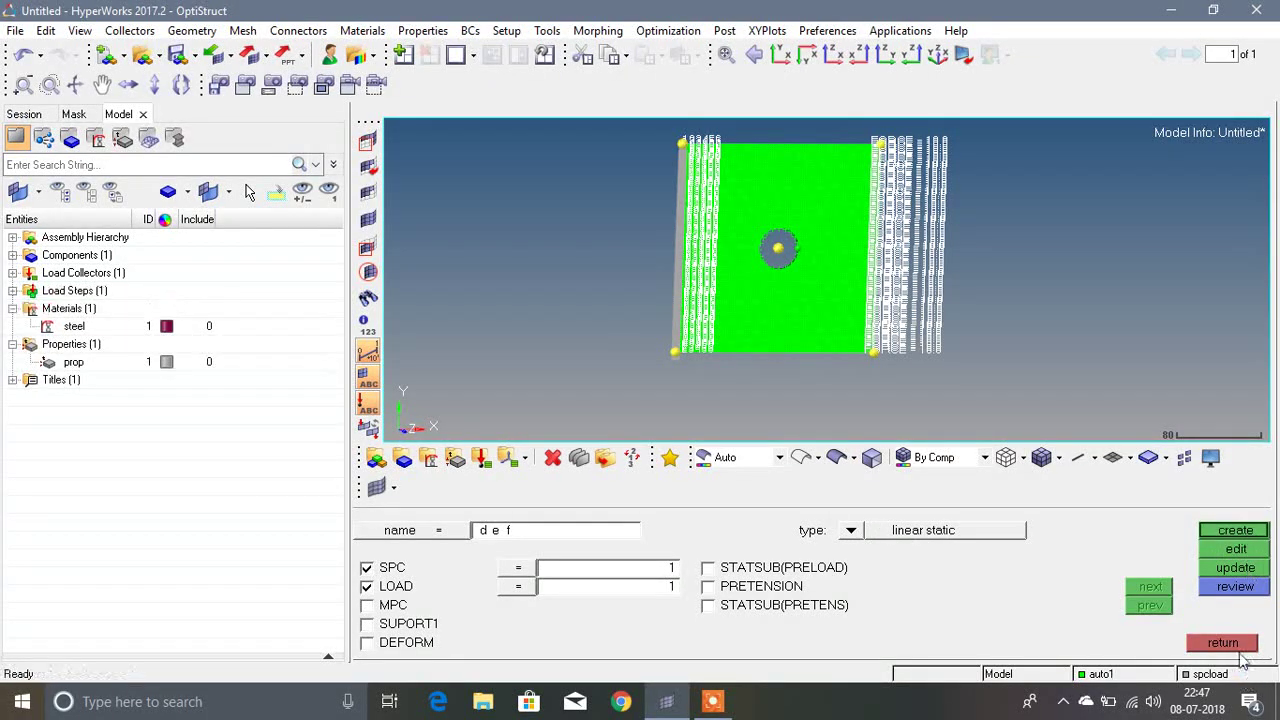
{"action": "left_click", "coordinate": [1233, 643]}
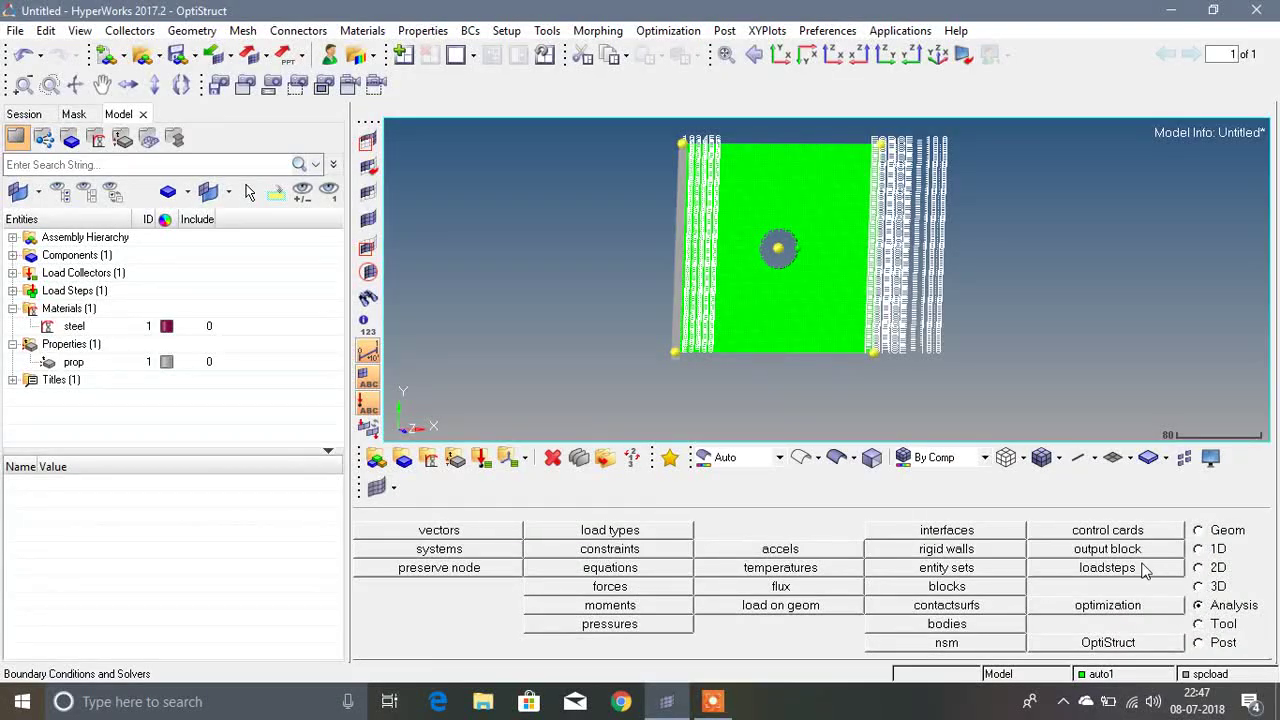
Create an output block named def from the property prop, and leave output block creation.
{"action": "left_click", "coordinate": [1107, 549]}
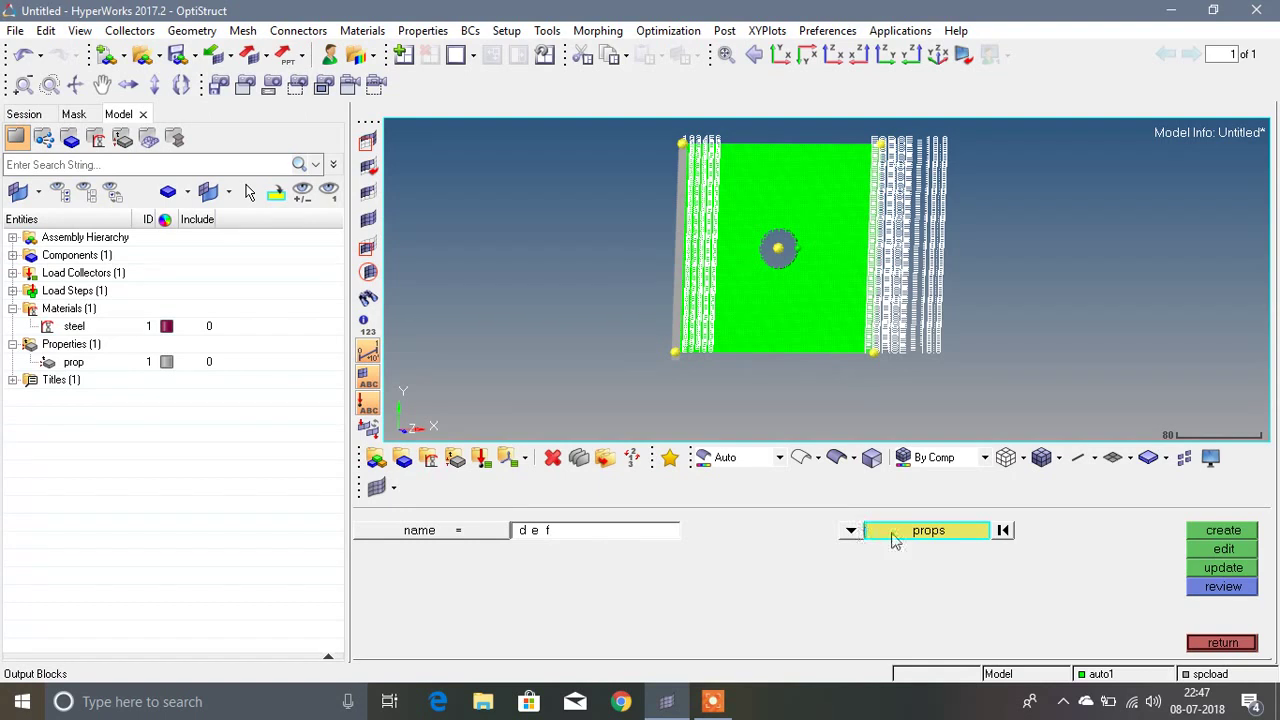
{"action": "left_click", "coordinate": [850, 531]}
{"action": "left_click", "coordinate": [850, 531]}
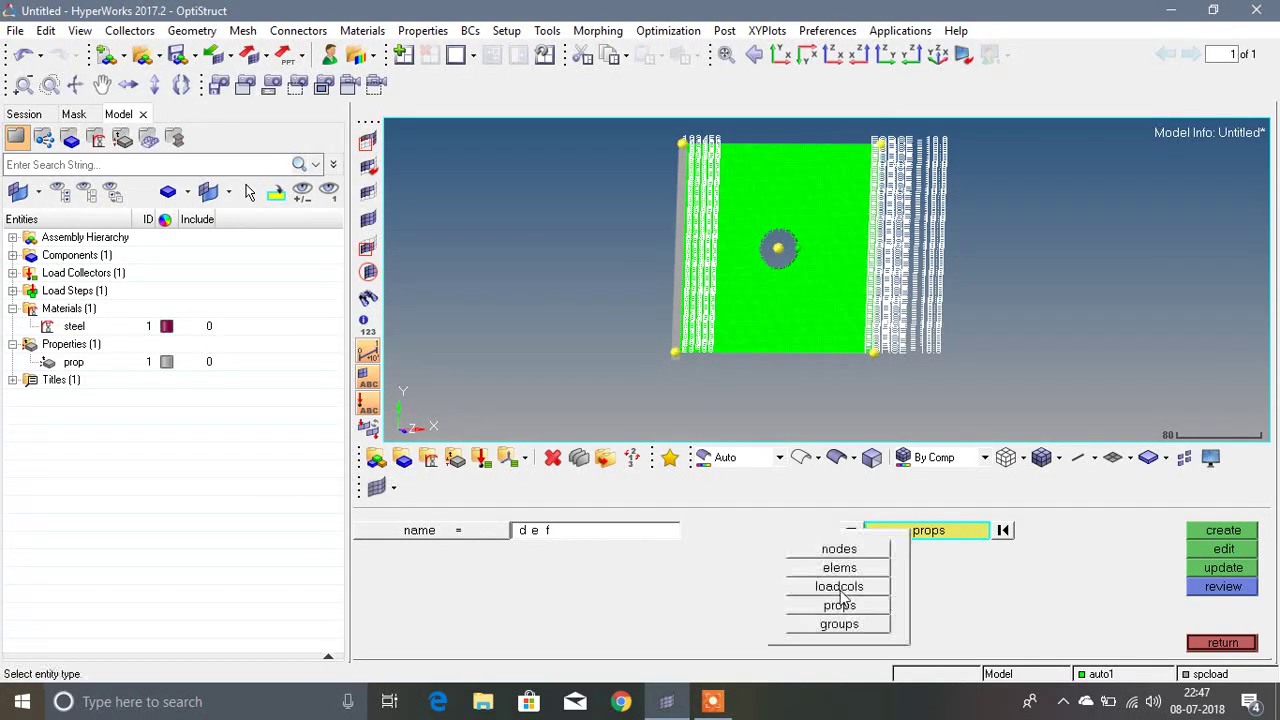
{"action": "left_click", "coordinate": [845, 607]}
{"action": "left_click", "coordinate": [929, 531]}
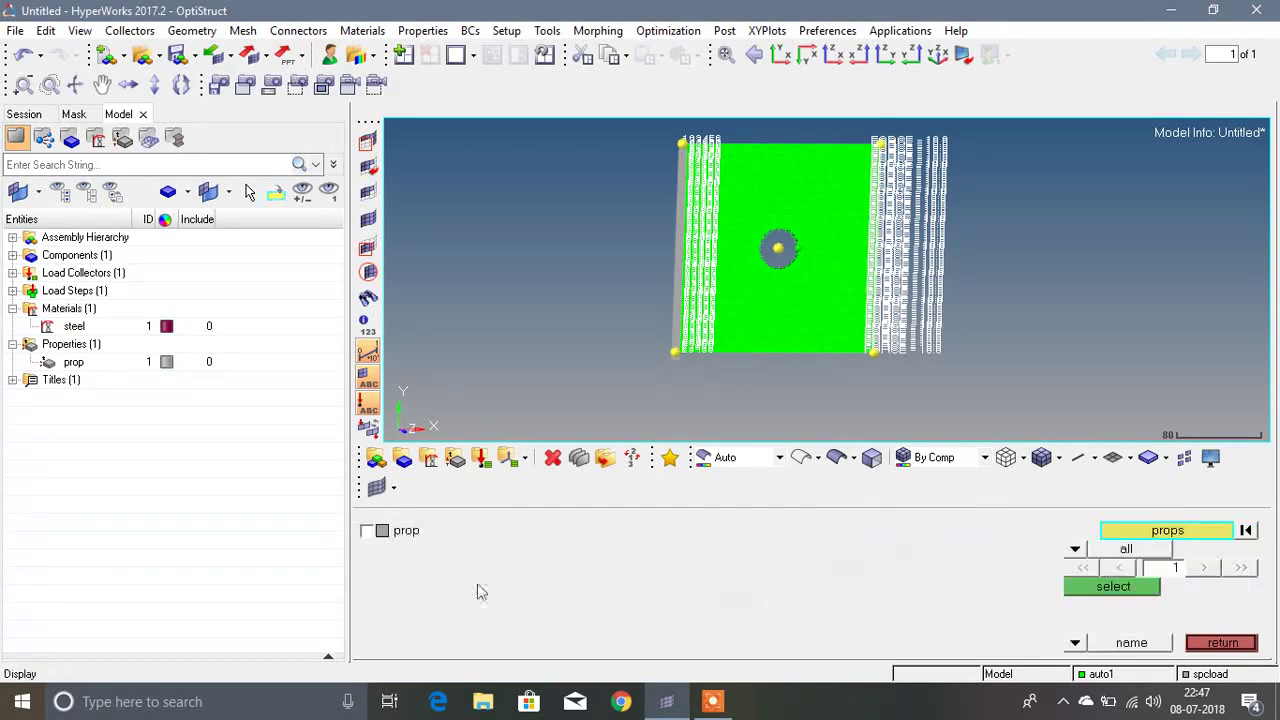
{"action": "left_click", "coordinate": [406, 535]}
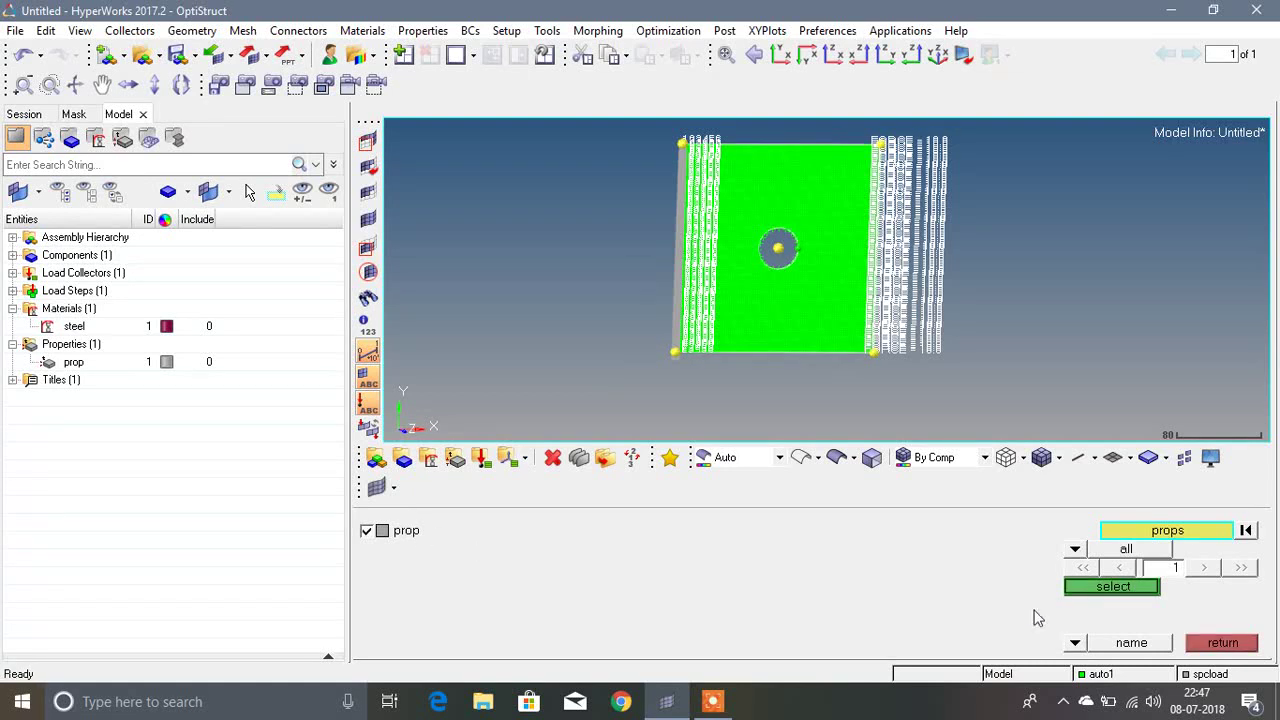
{"action": "left_click", "coordinate": [1118, 586]}
{"action": "left_click", "coordinate": [1197, 532]}
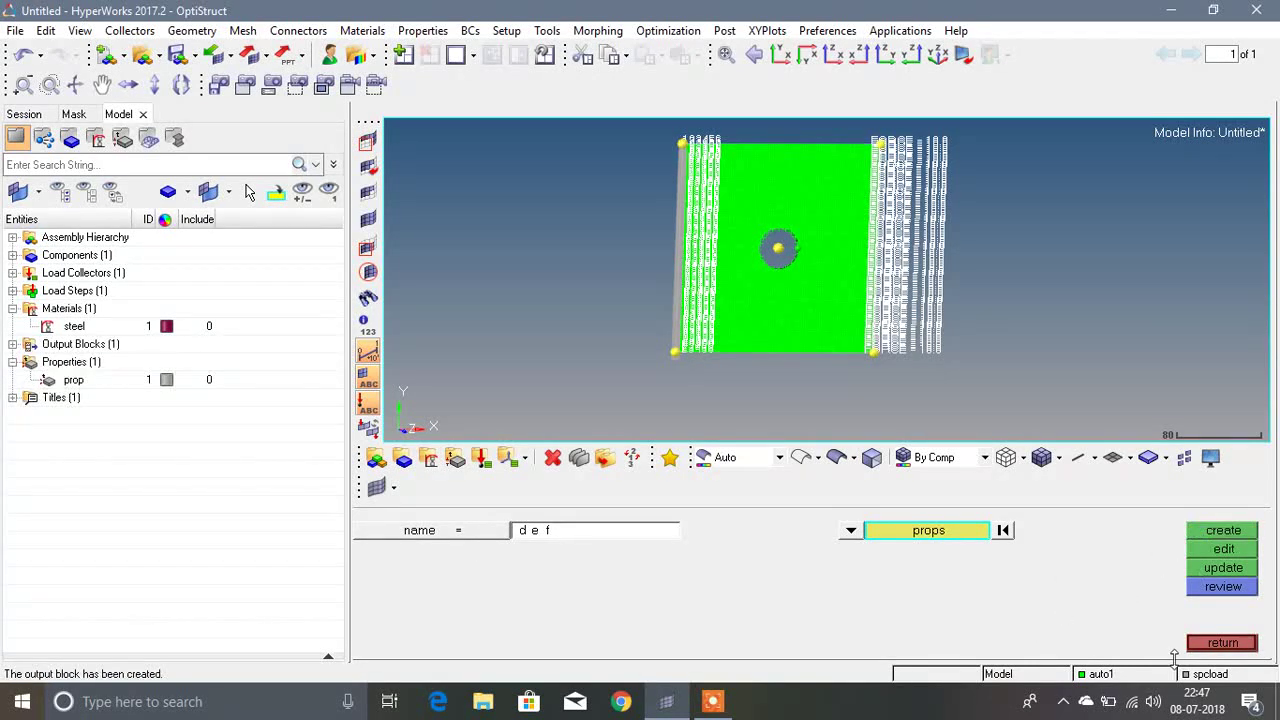
{"action": "left_click", "coordinate": [1220, 643]}
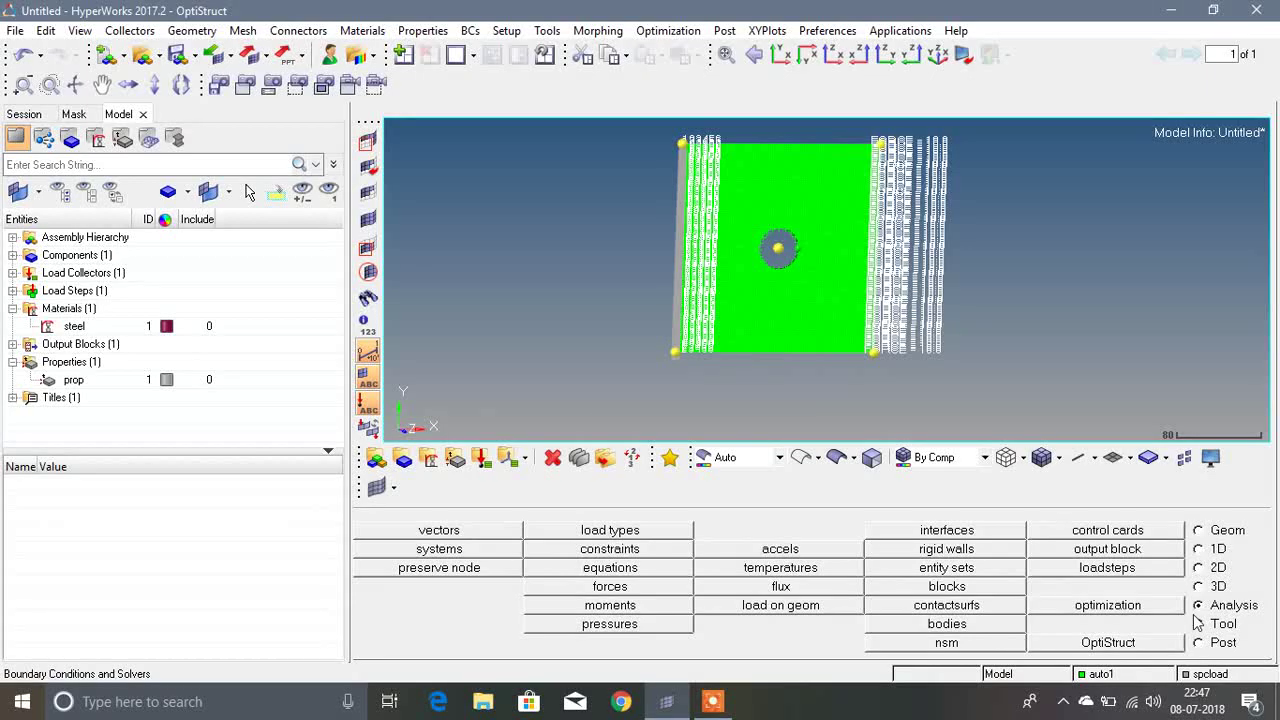
Start saving the session, create a new folder inside "front deck at 120 kmph", and open that folder.
{"action": "left_click", "coordinate": [12, 29]}
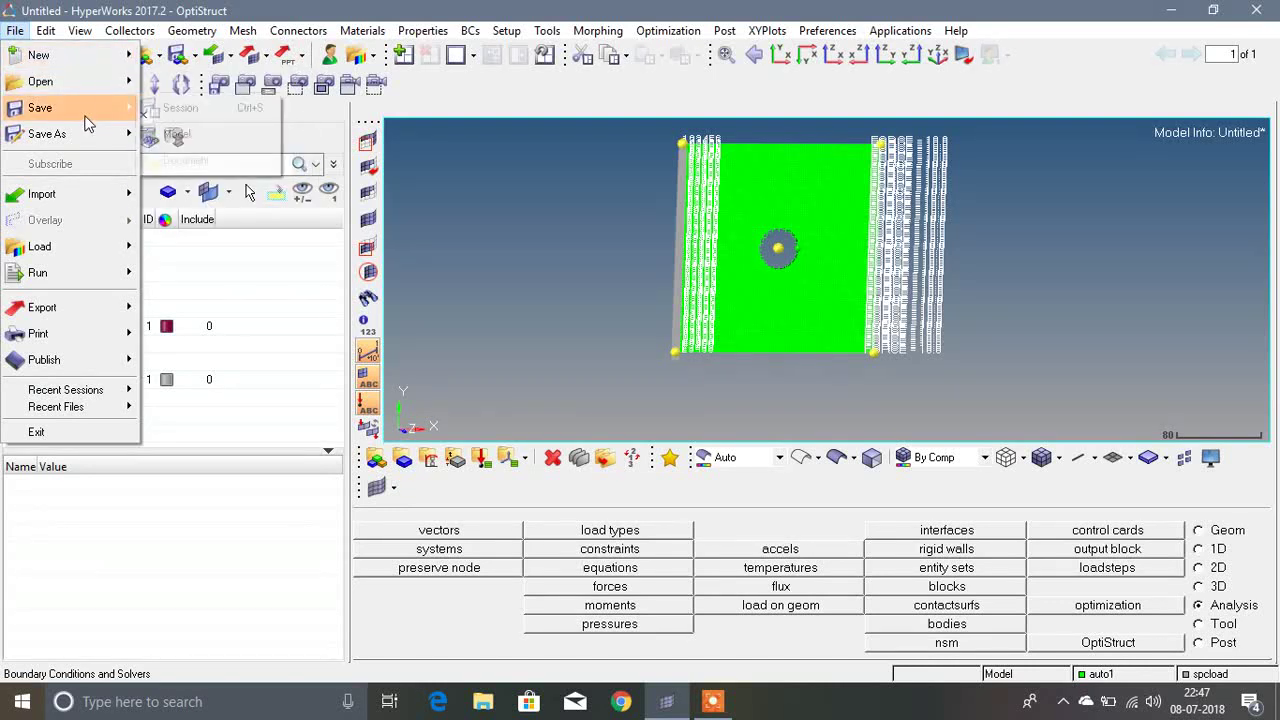
{"action": "left_click", "coordinate": [174, 127]}
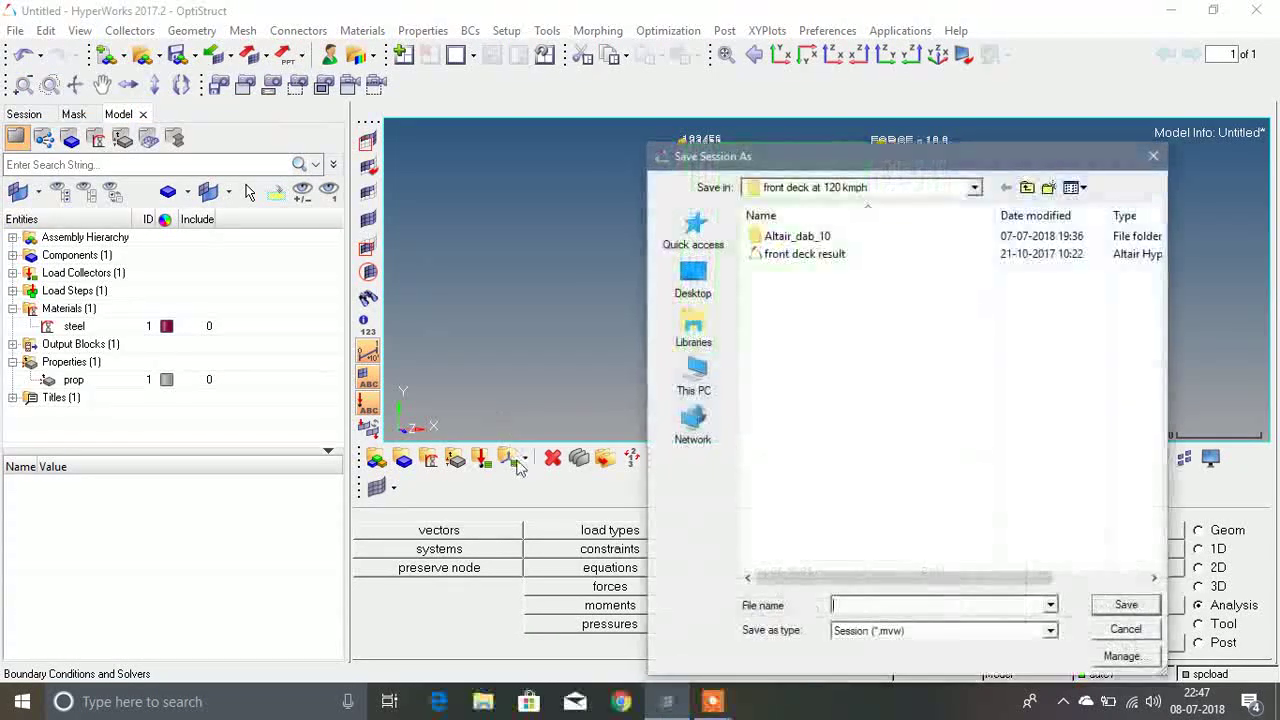
{"action": "right_click", "coordinate": [852, 346]}
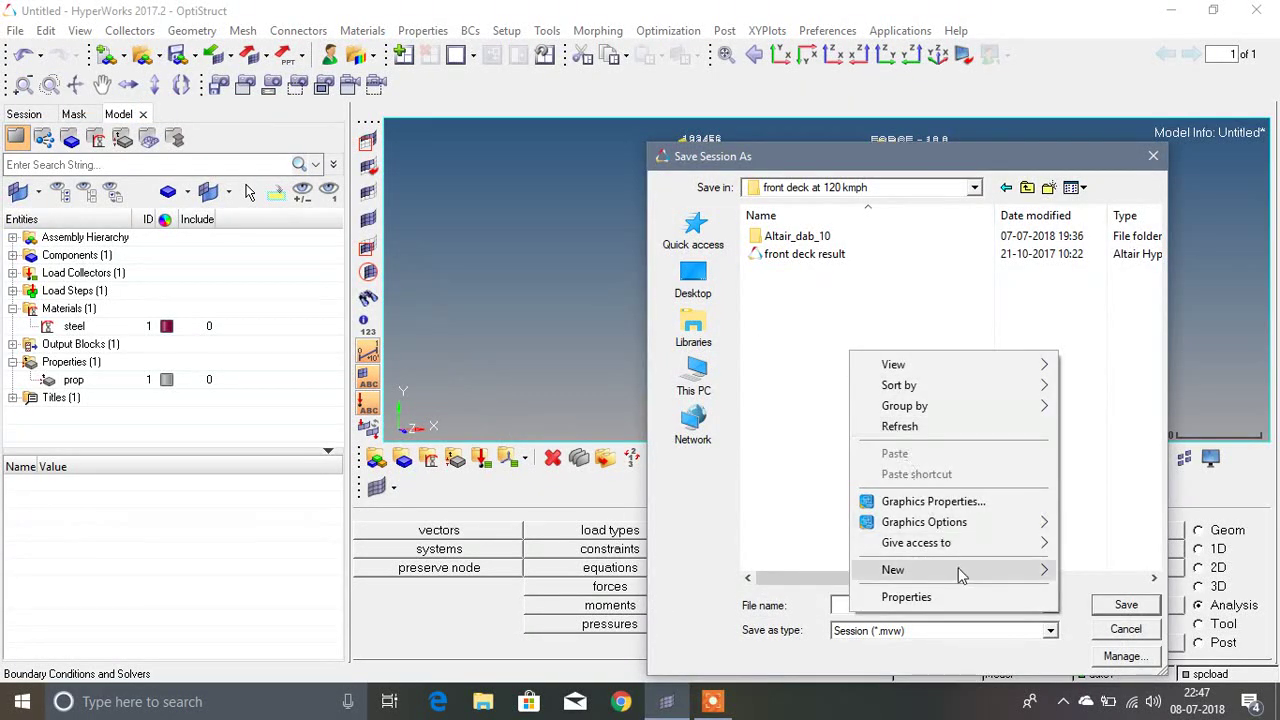
{"action": "mouse_move", "coordinate": [958, 569]}
{"action": "left_click", "coordinate": [1092, 420]}
{"action": "key", "text": "Return"}
{"action": "double_click", "coordinate": [864, 274]}
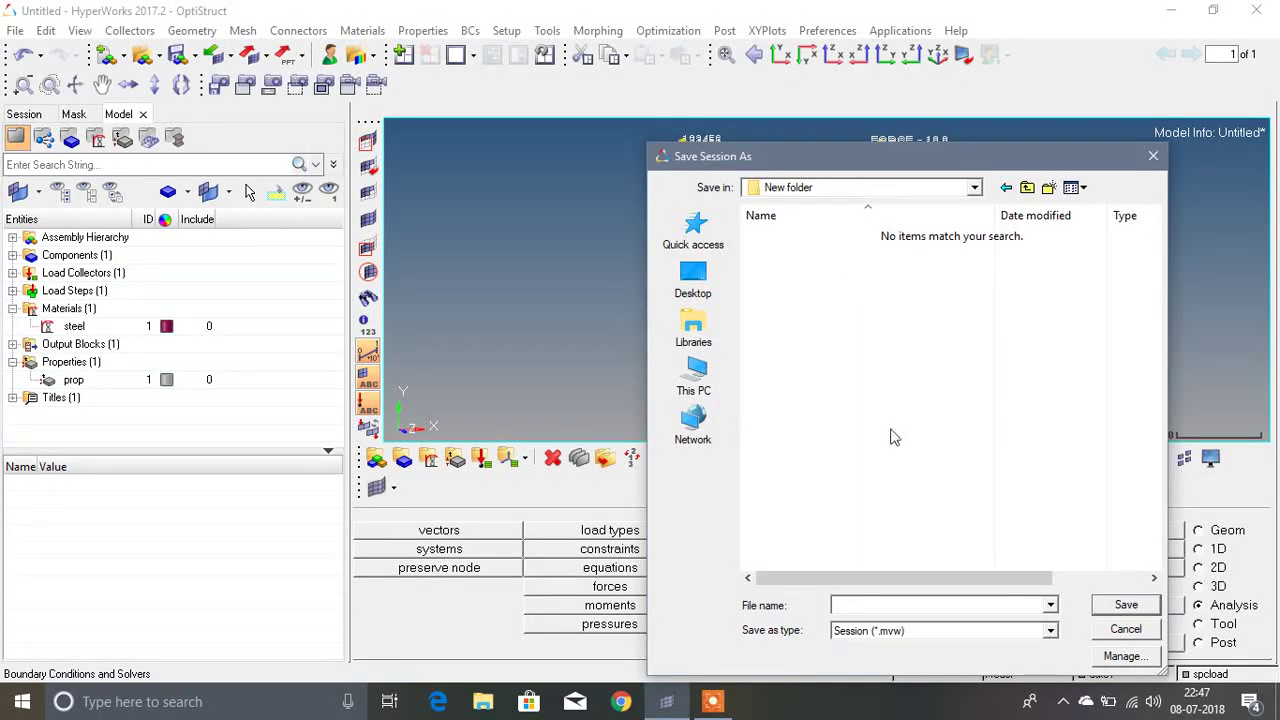
Save both the session and the HyperMesh binary model under the name 1 in the new folder.
{"action": "left_click", "coordinate": [866, 607]}
{"action": "type", "text": "Session"}
{"action": "left_click", "coordinate": [1126, 605]}
{"action": "type", "text": "1"}
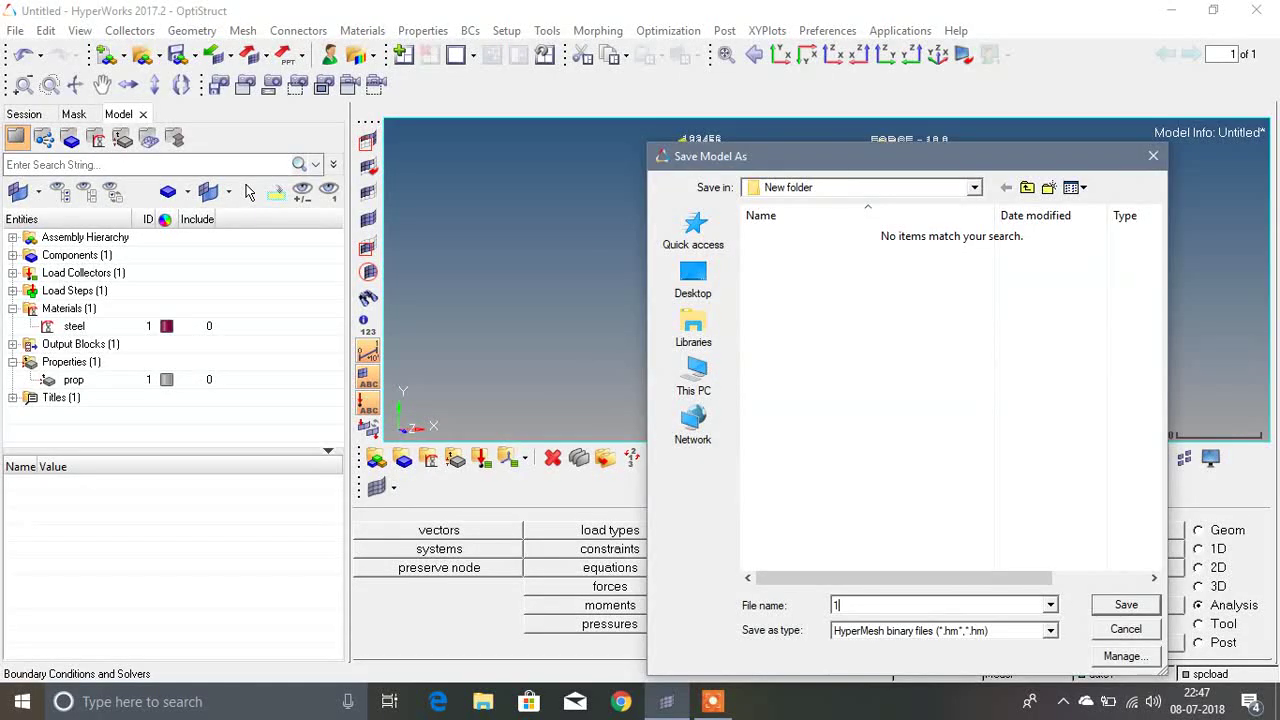
{"action": "left_click", "coordinate": [1118, 606]}
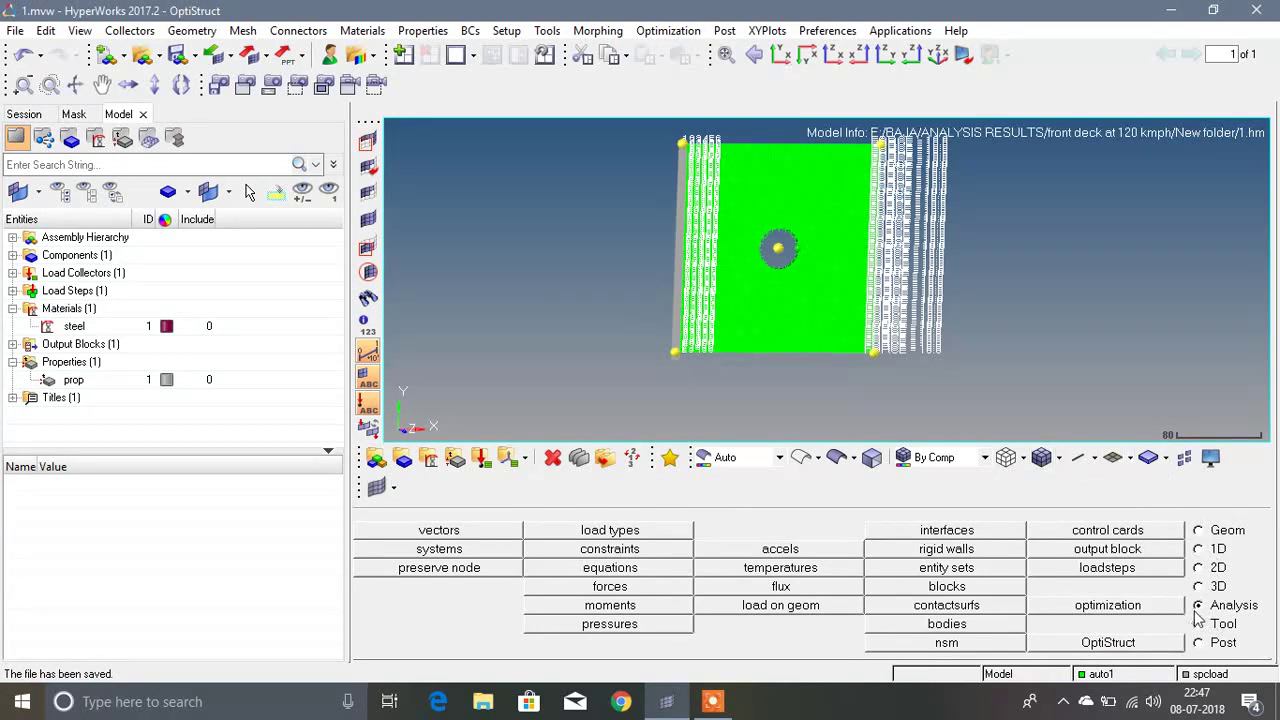
Run the OptiStruct analysis on 1.fem with all entities exported, default memory and the -optskip option.
{"action": "left_click", "coordinate": [1128, 646]}
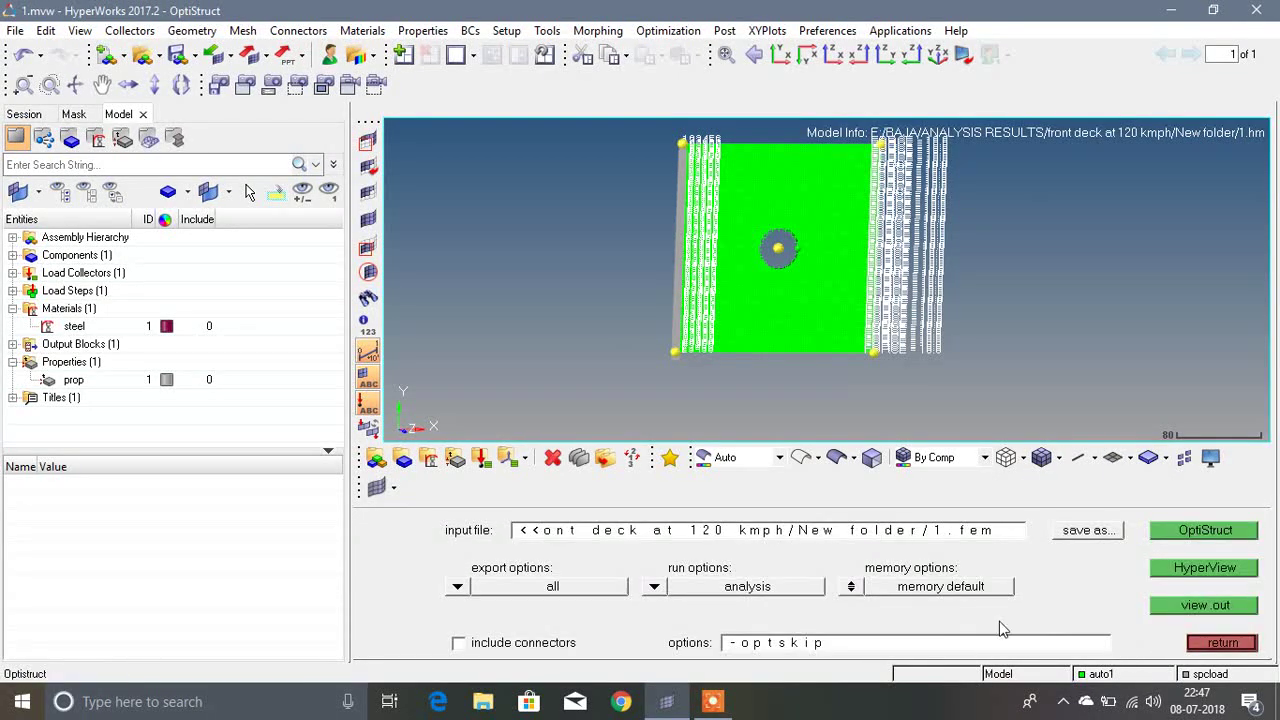
{"action": "left_click", "coordinate": [1203, 533]}
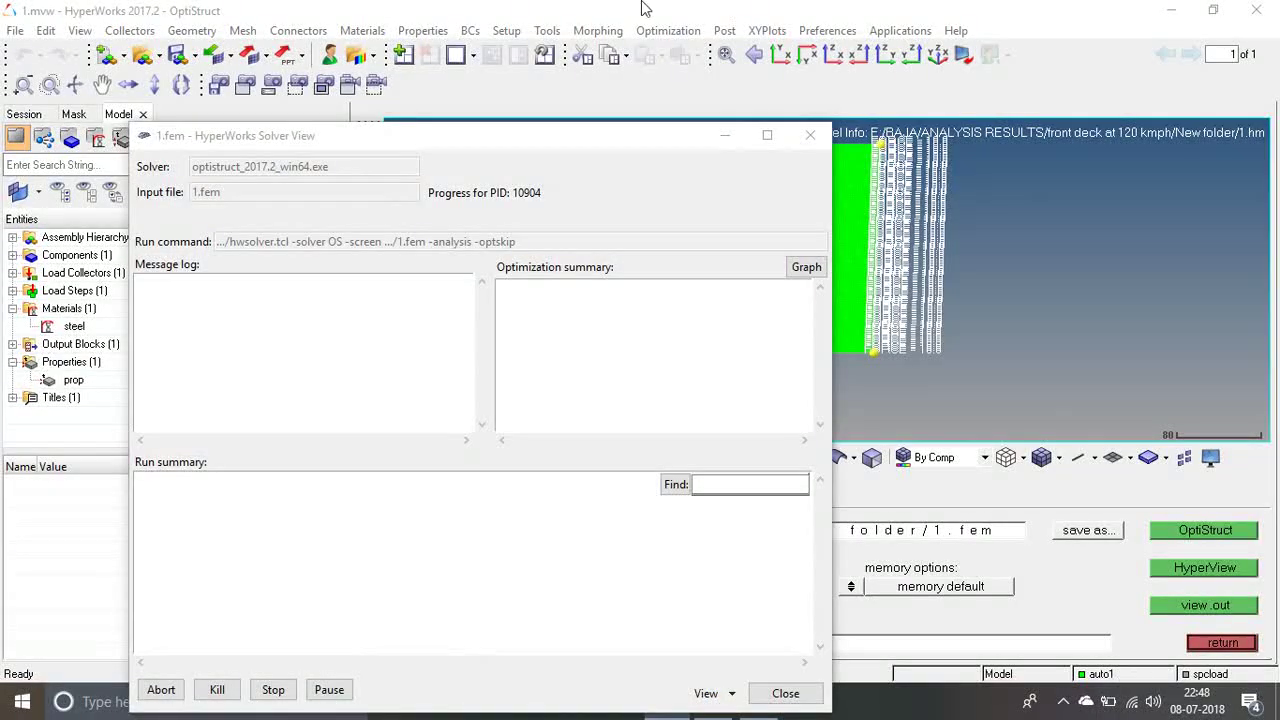
{"action": "left_click_drag", "start_coordinate": [543, 137], "coordinate": [547, 36]}
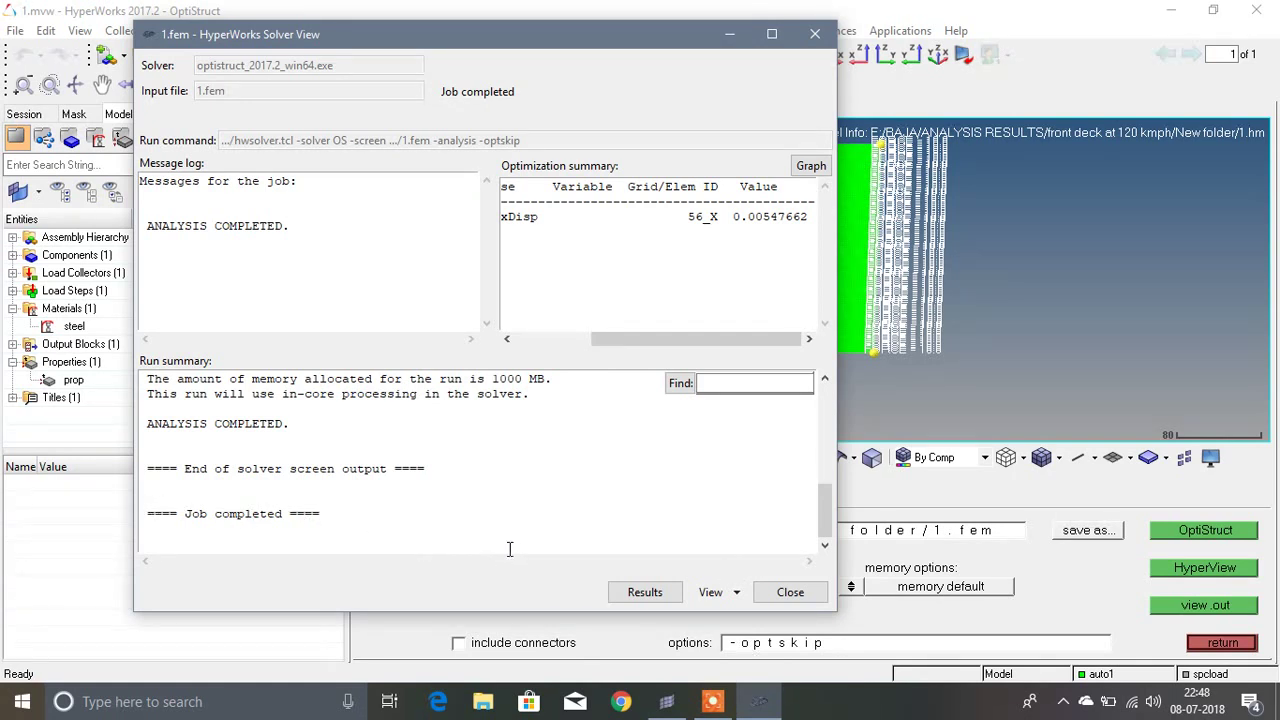
Open the solved results in HyperView, load the model and results from 1.h3d, and open the contour settings.
{"action": "left_click", "coordinate": [650, 600]}
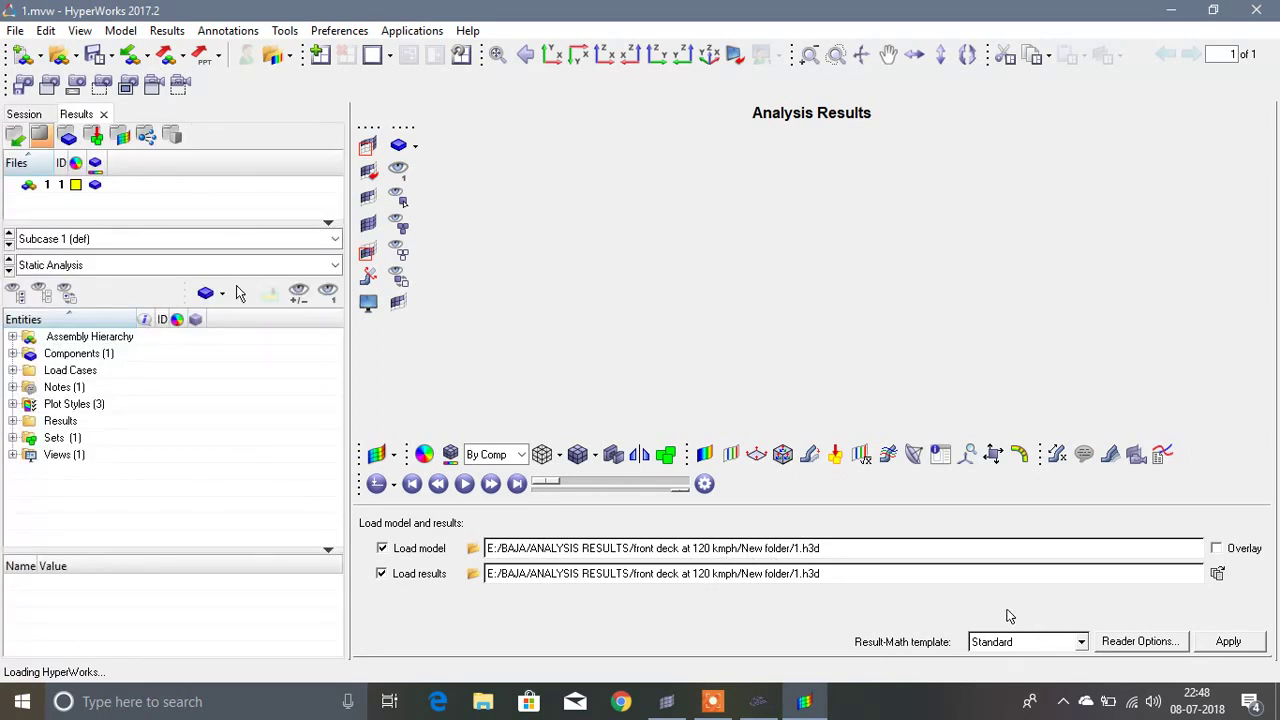
{"action": "left_click", "coordinate": [1225, 642]}
{"action": "left_click", "coordinate": [700, 413]}
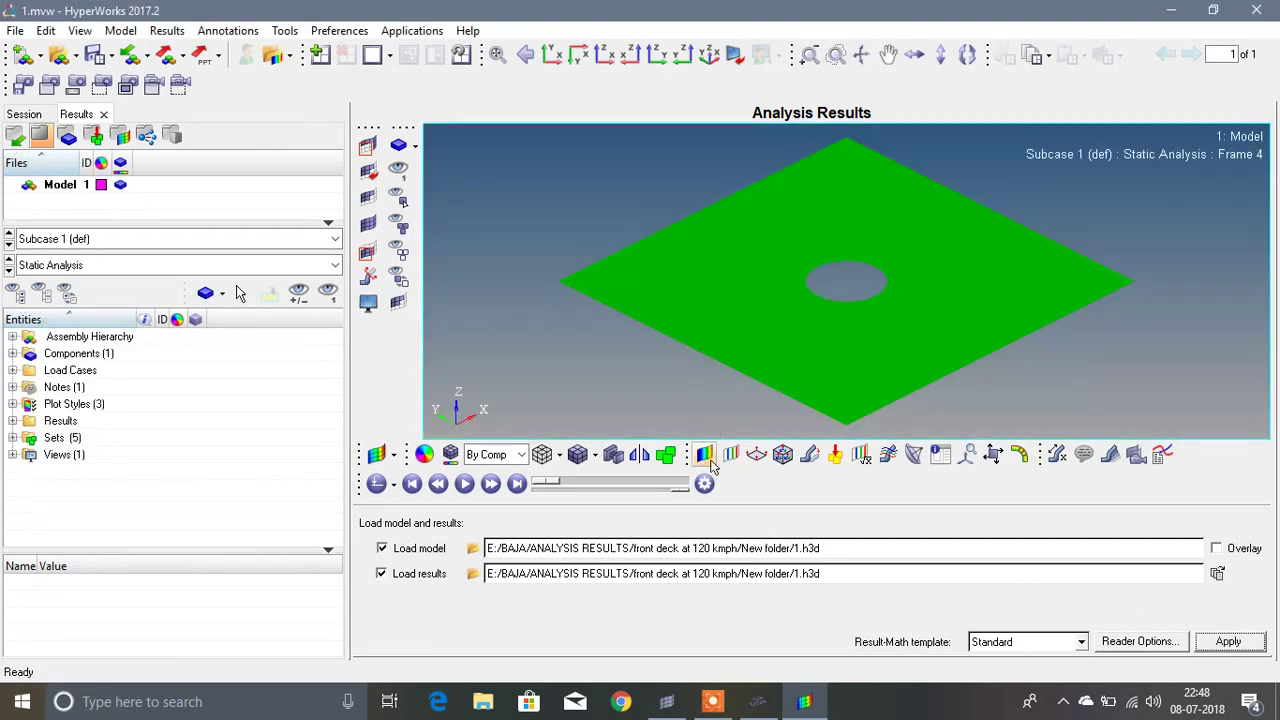
{"action": "left_click", "coordinate": [703, 456]}
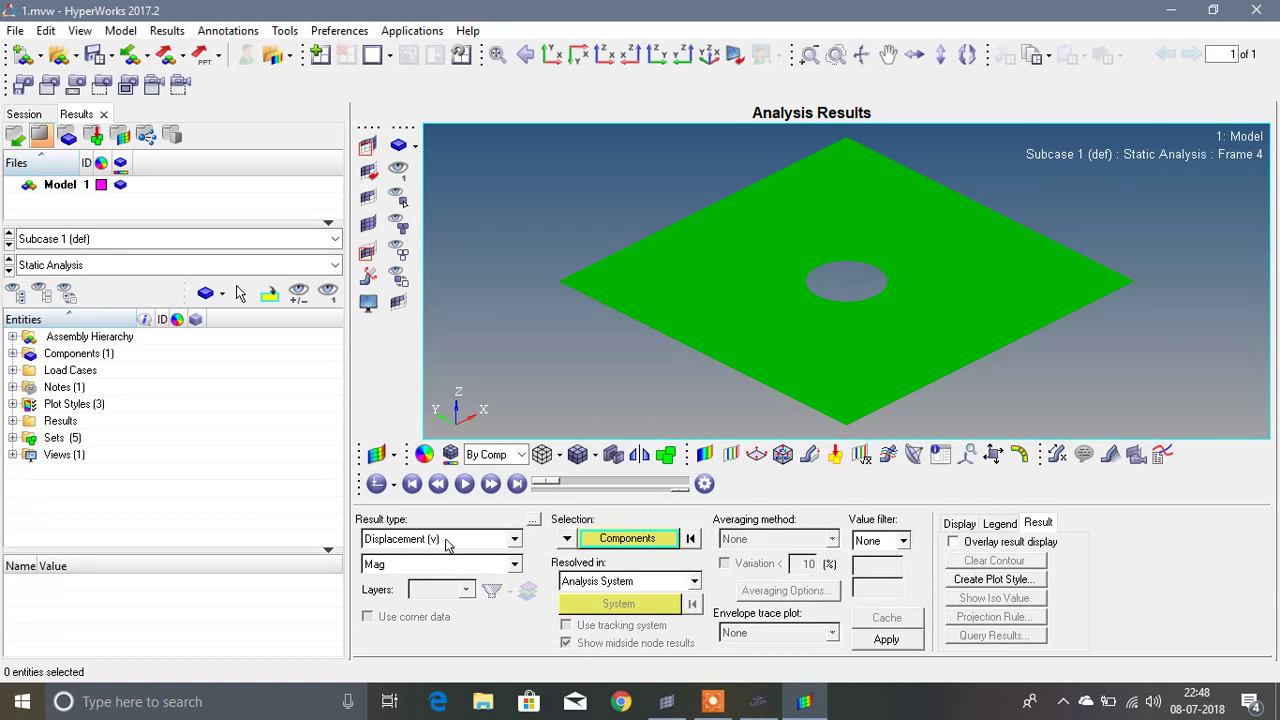
Plot the Displacement (v) magnitude contour for the plate and show it face-on in the XY plane view.
{"action": "left_click", "coordinate": [886, 640]}
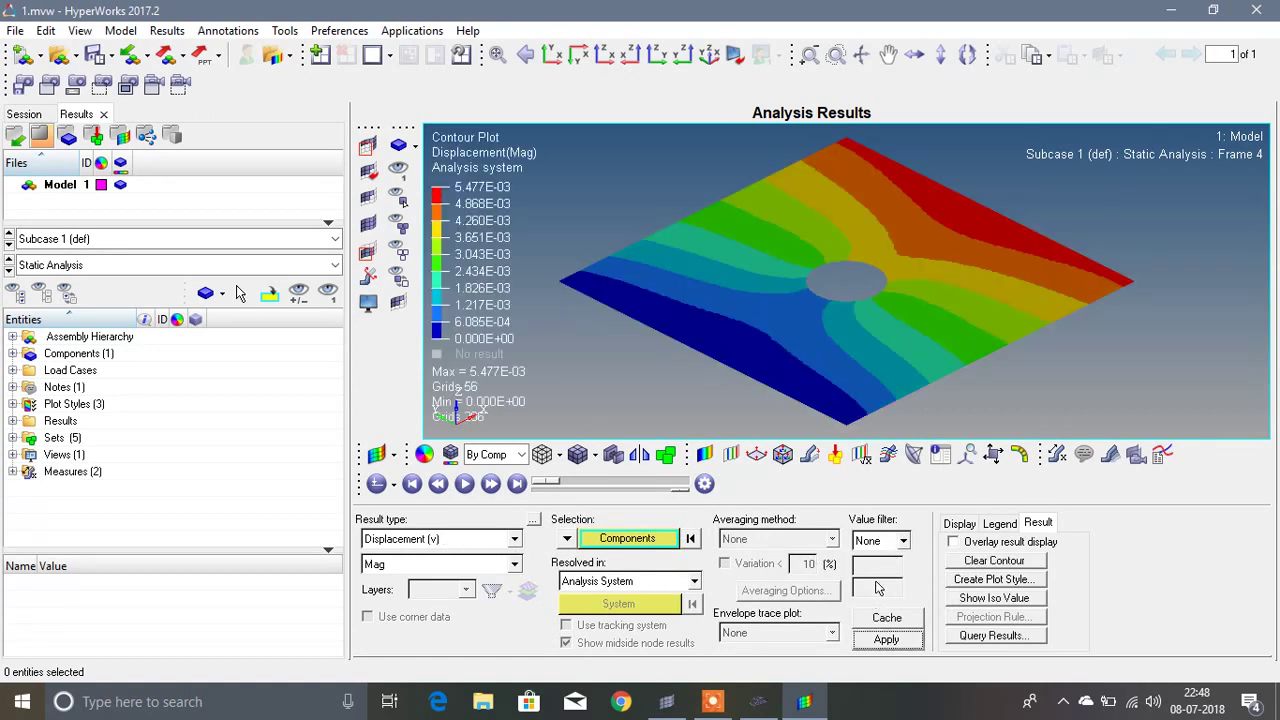
{"action": "left_click", "coordinate": [551, 54]}
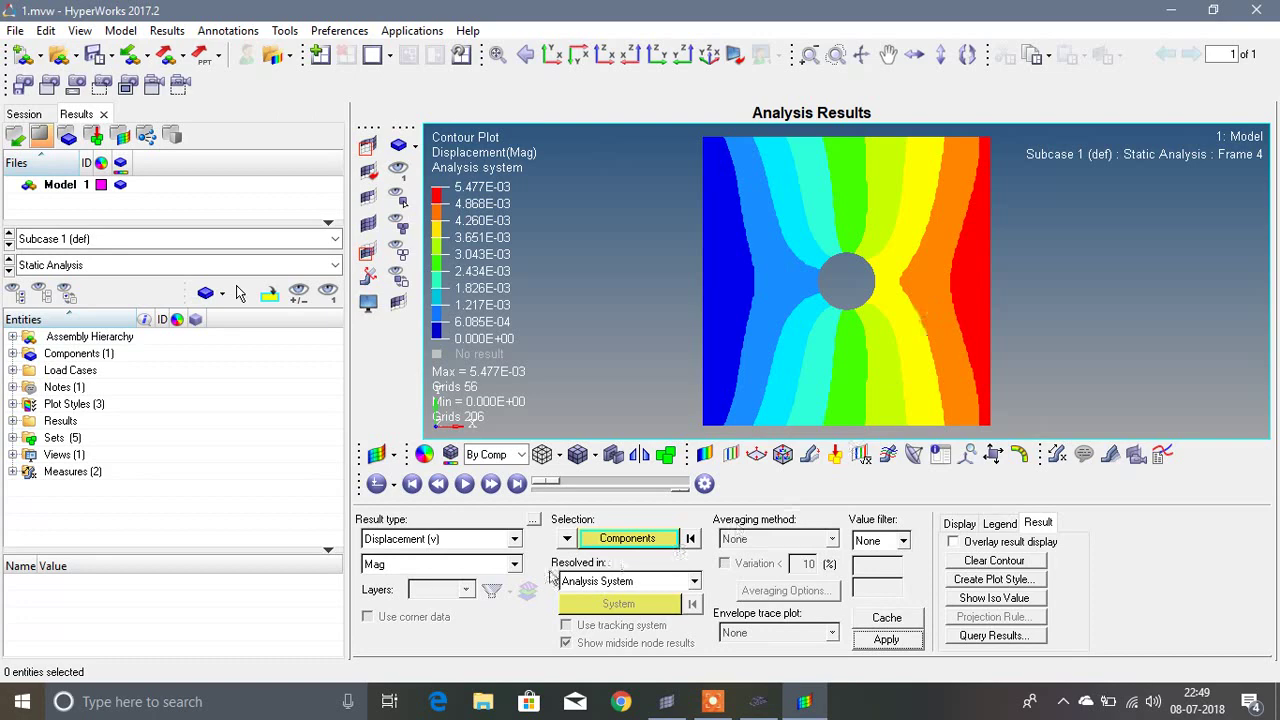
Set the contour result type to Element Stresses (2D & 3D) (t) with the vonMises component and Max layers.
{"action": "left_click", "coordinate": [514, 541]}
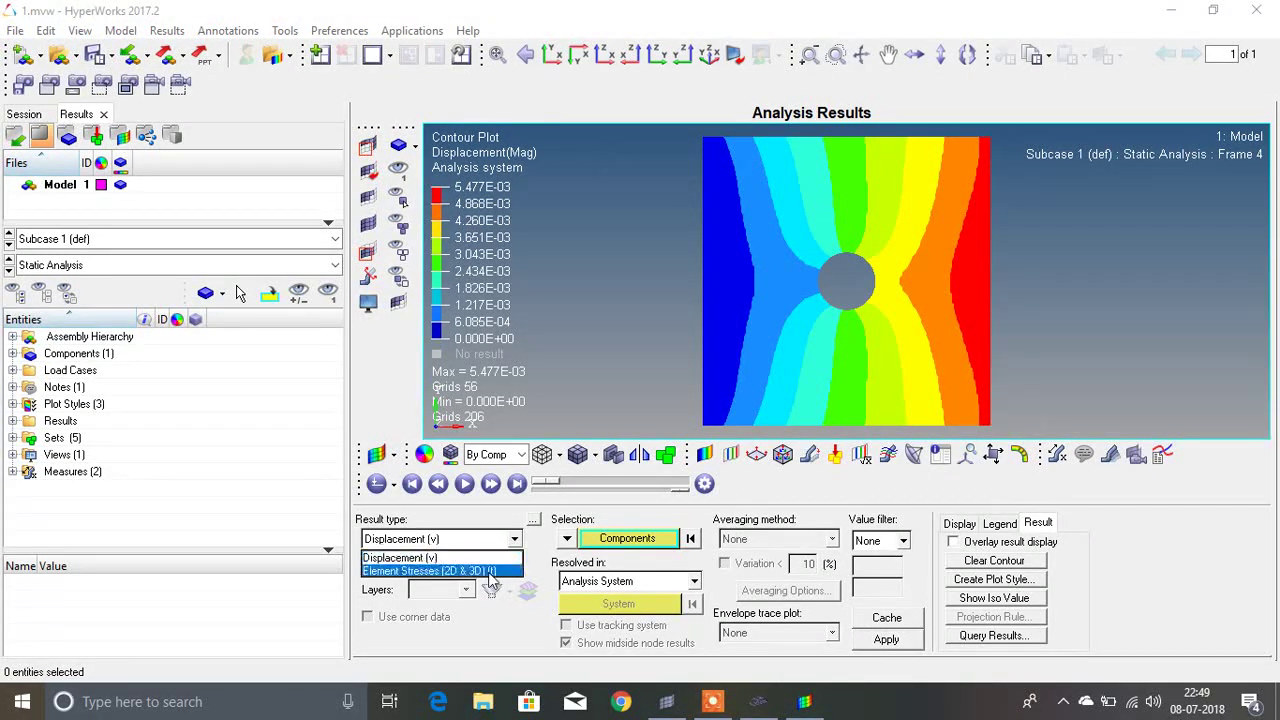
{"action": "left_click", "coordinate": [490, 571]}
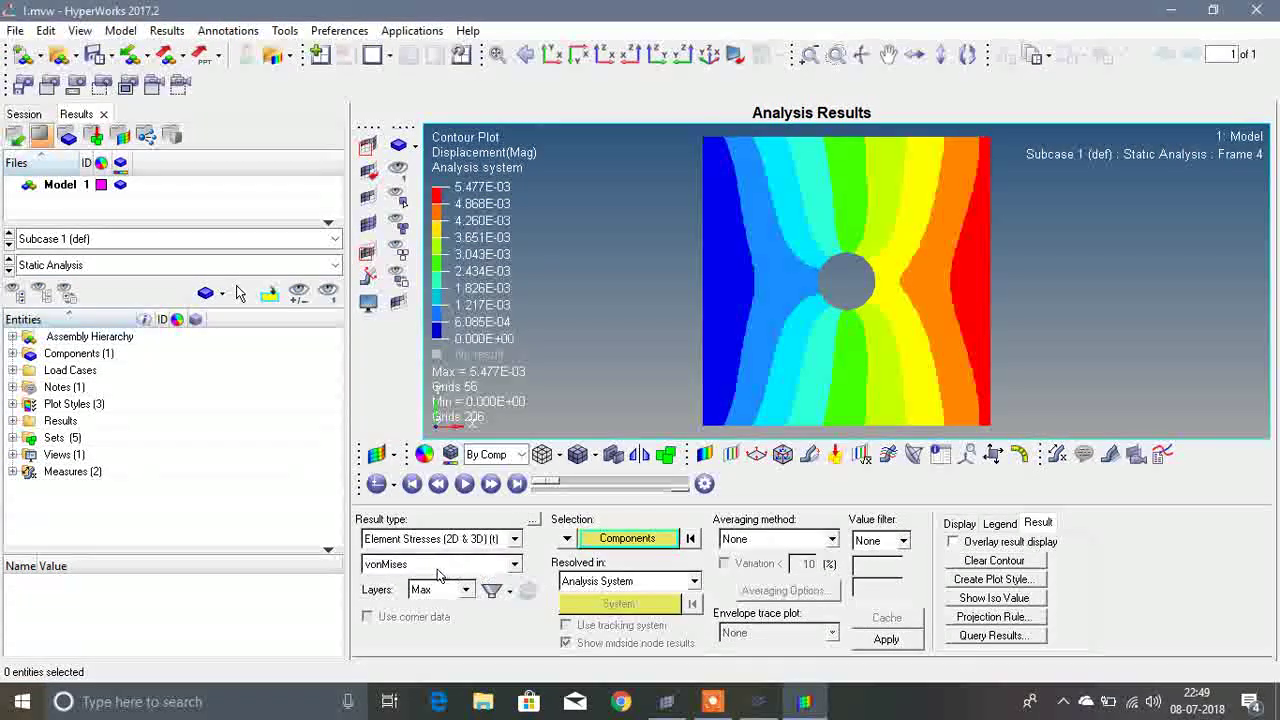
{"action": "left_click", "coordinate": [515, 565]}
{"action": "left_click", "coordinate": [818, 706]}
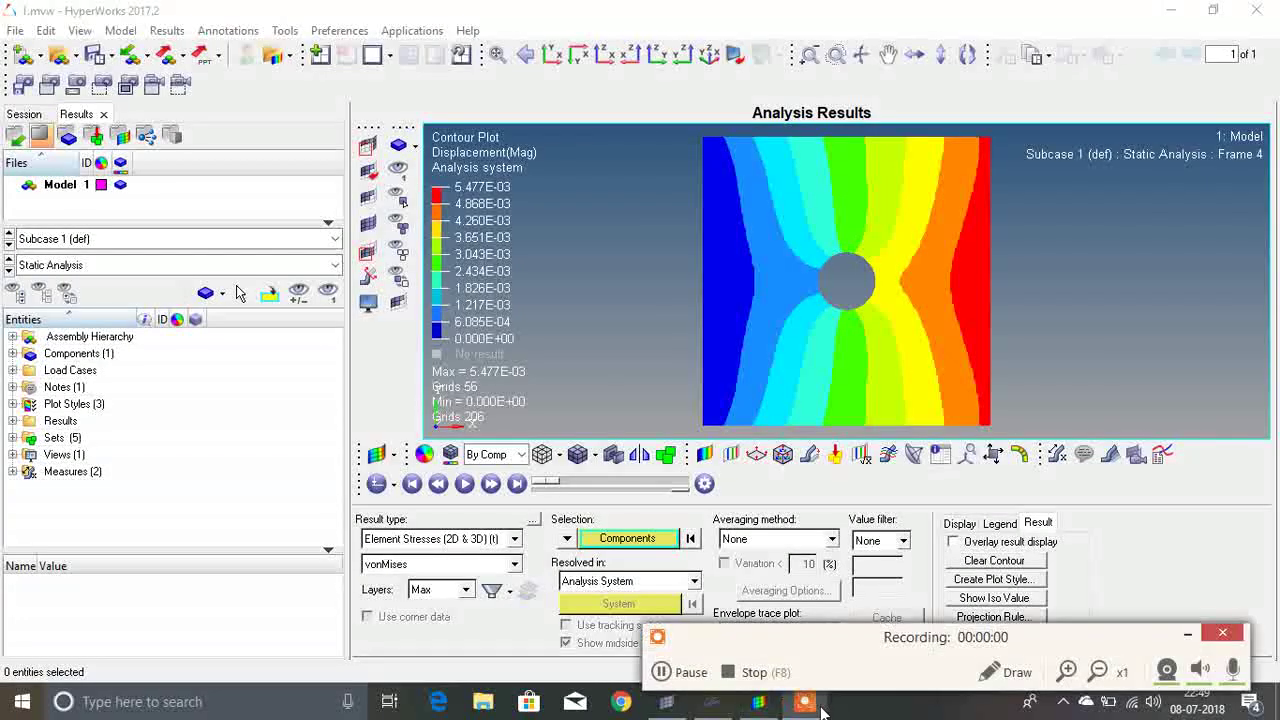
{"action": "left_click", "coordinate": [1232, 668]}
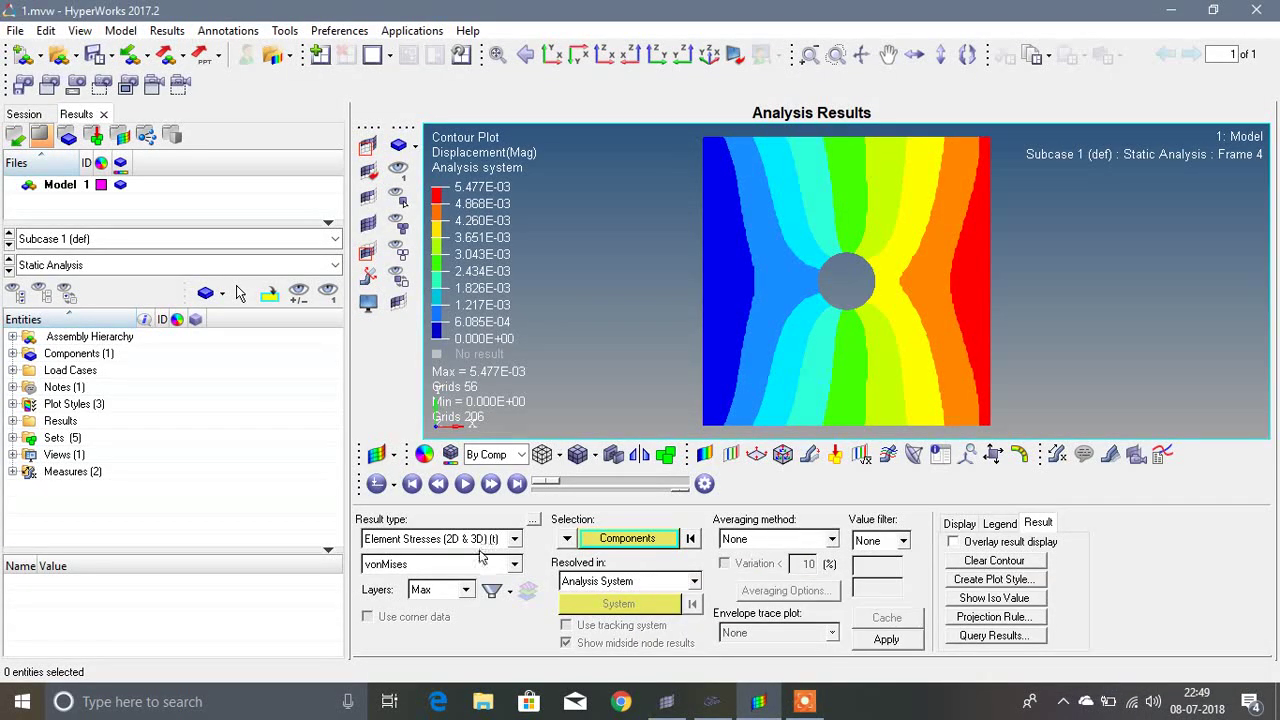
{"action": "left_click", "coordinate": [514, 539]}
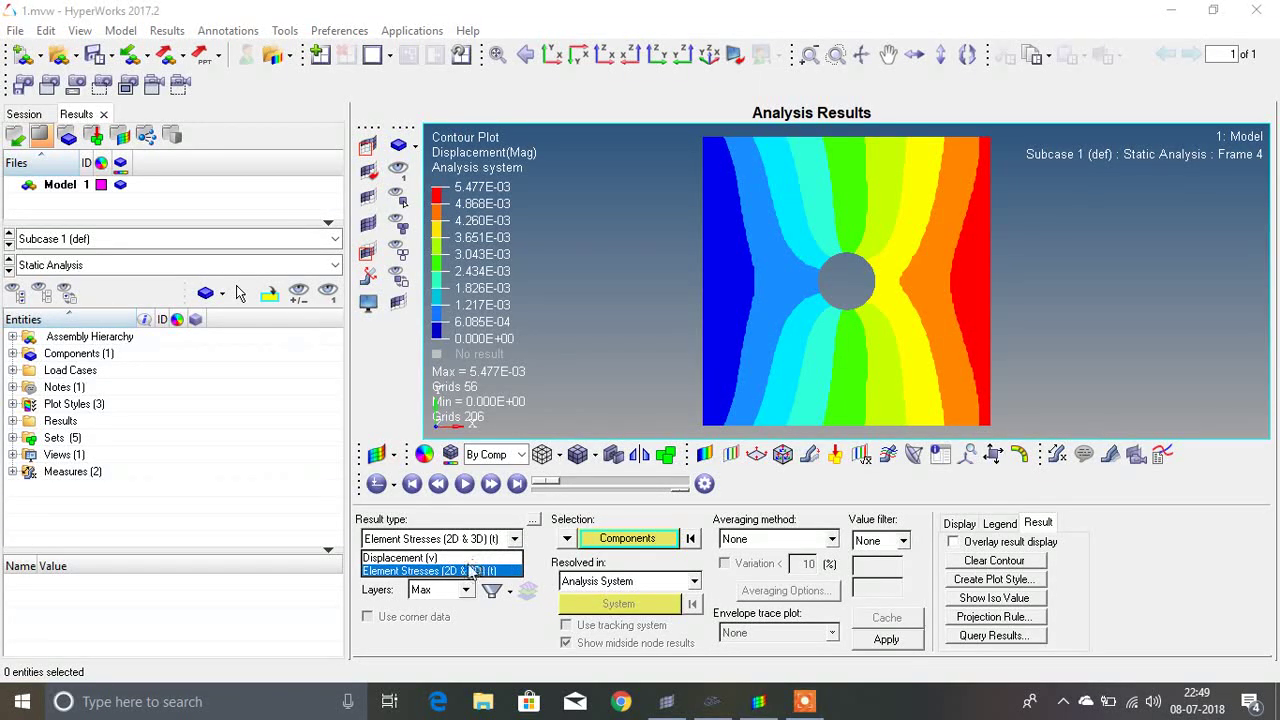